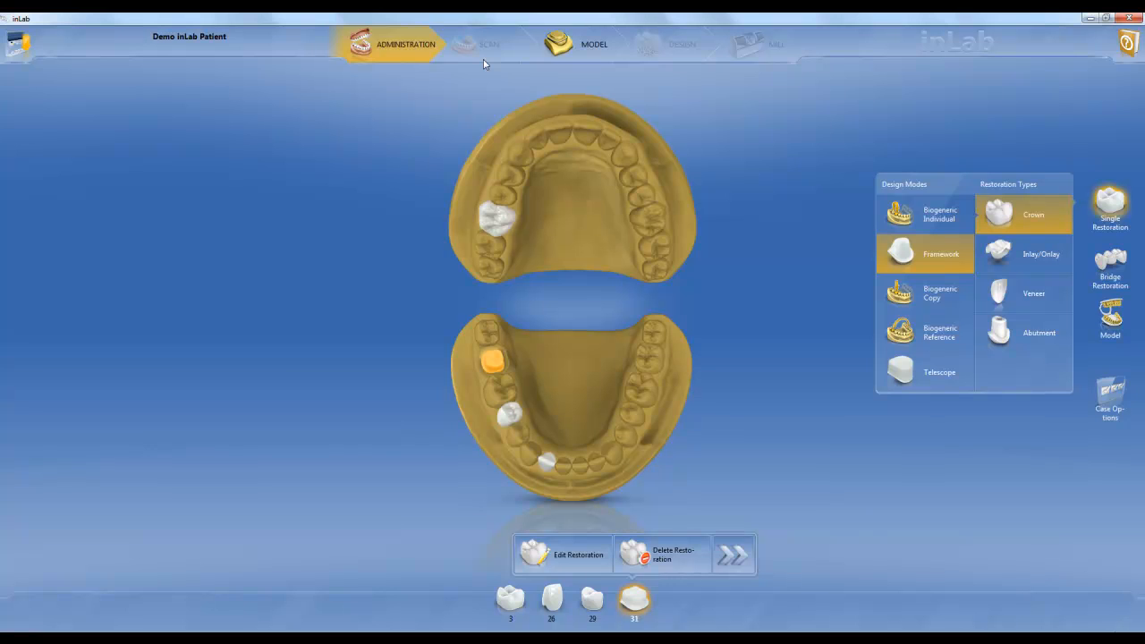
Go to the model phase, align the lower jaw's incisal point with the template's T mark, and confirm the model axis
left_click(567, 47)
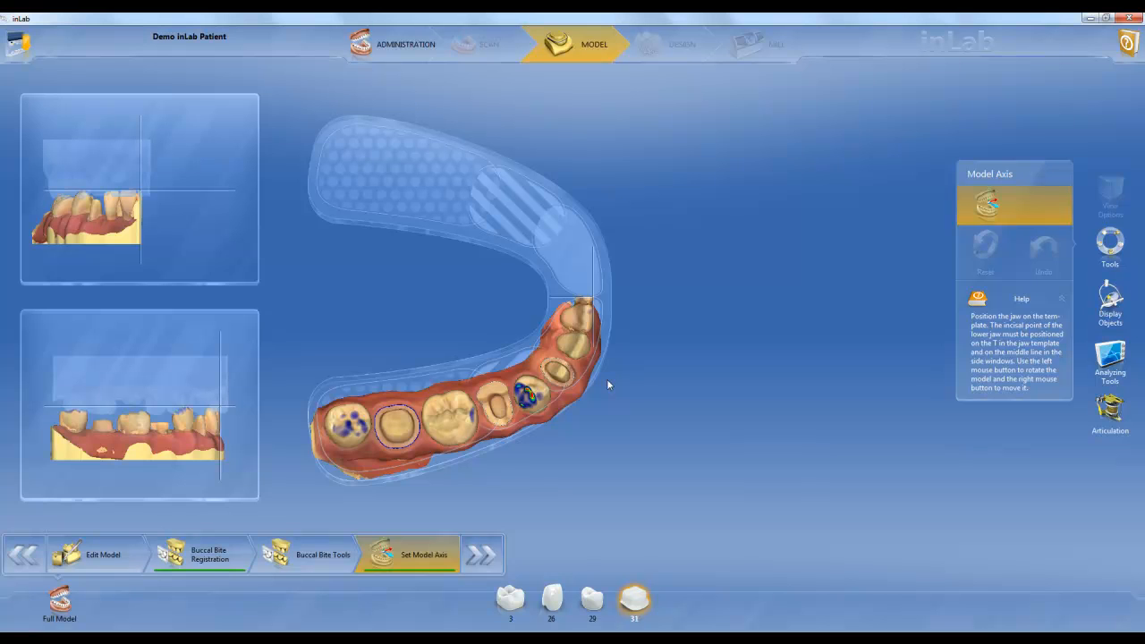
left_click_drag(502, 472, 489, 387)
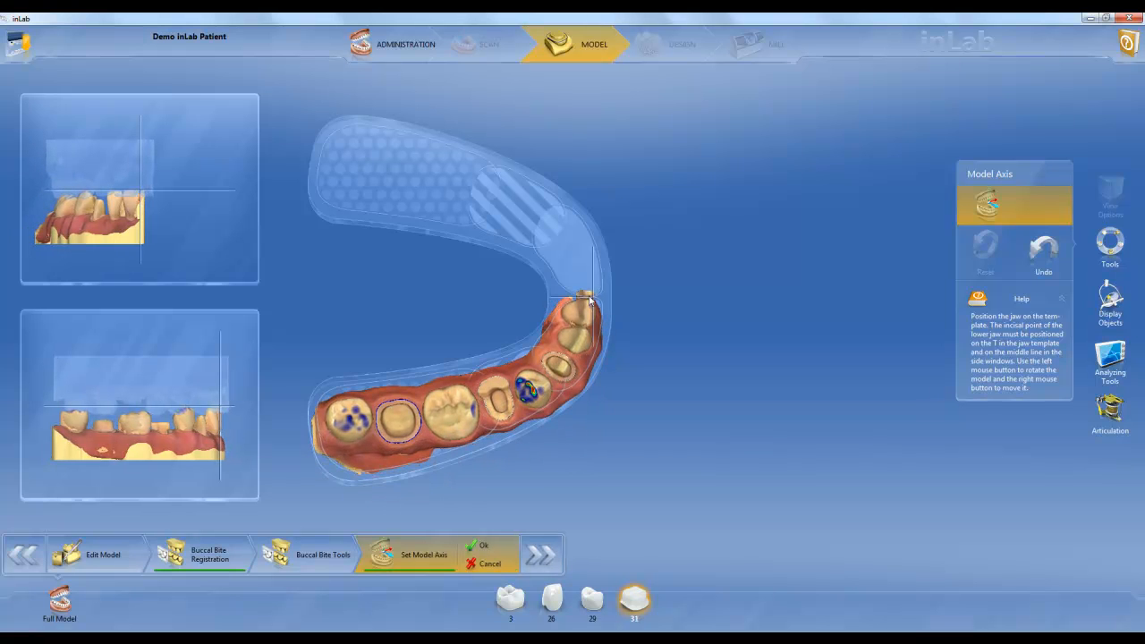
left_click_drag(352, 413, 355, 414)
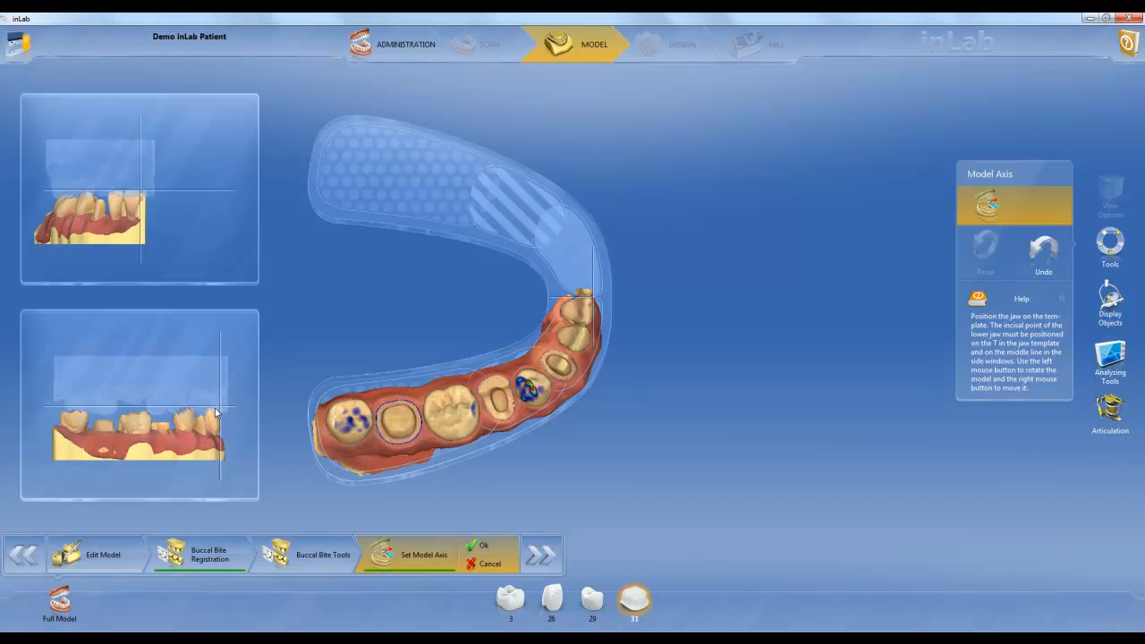
left_click(483, 547)
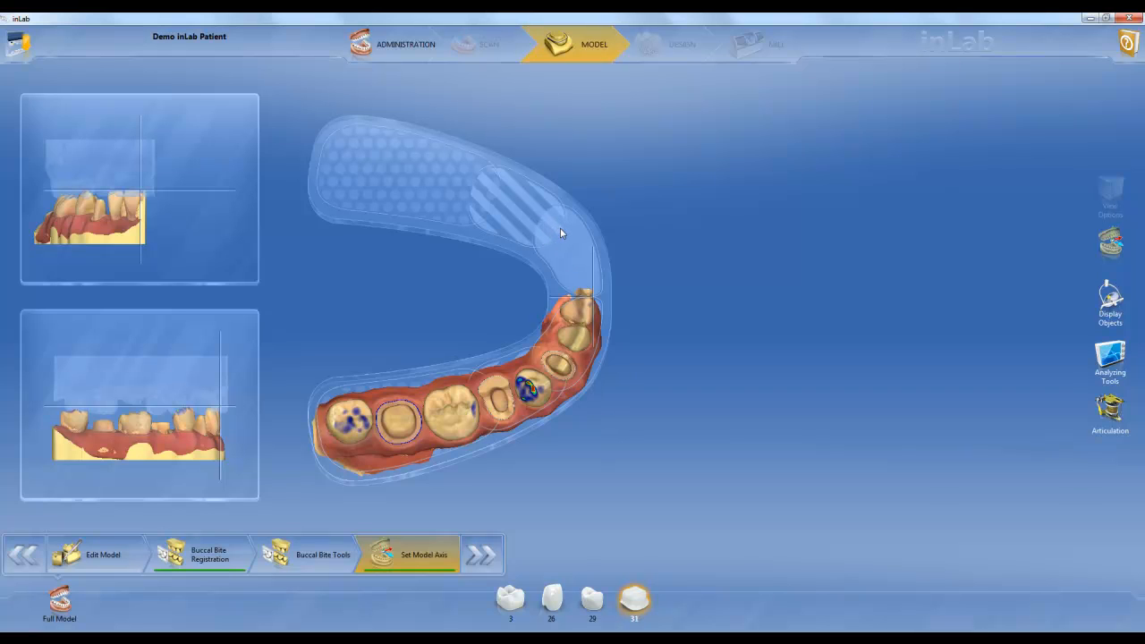
Examine the articulation options for activation and initial proposal in the program configuration, and exit the configuration
left_click(18, 43)
left_click(937, 59)
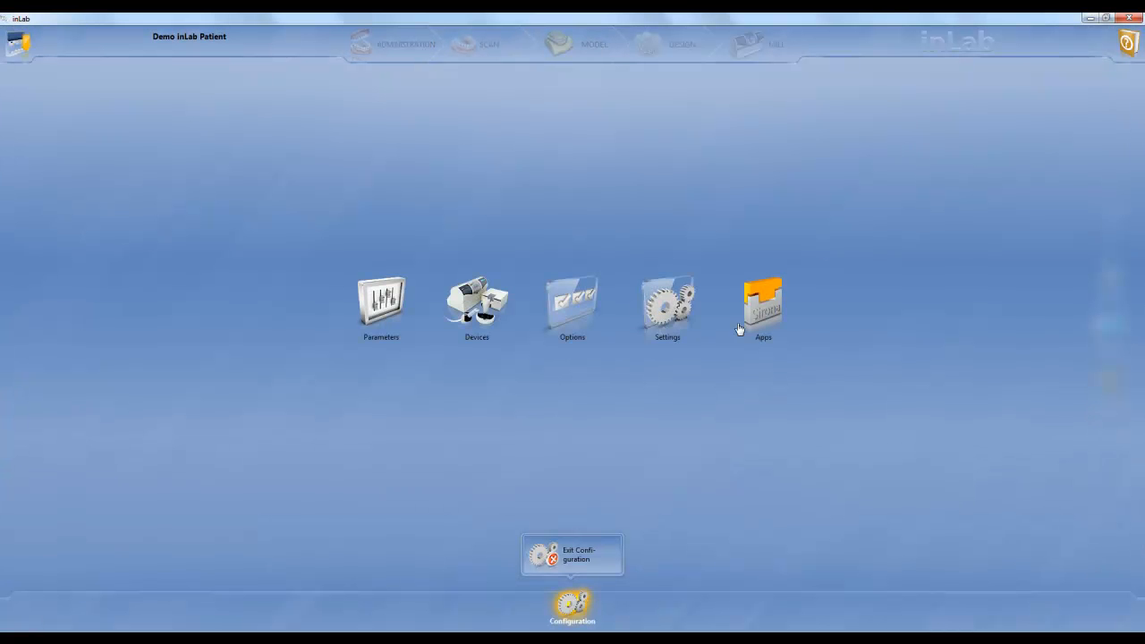
left_click(570, 304)
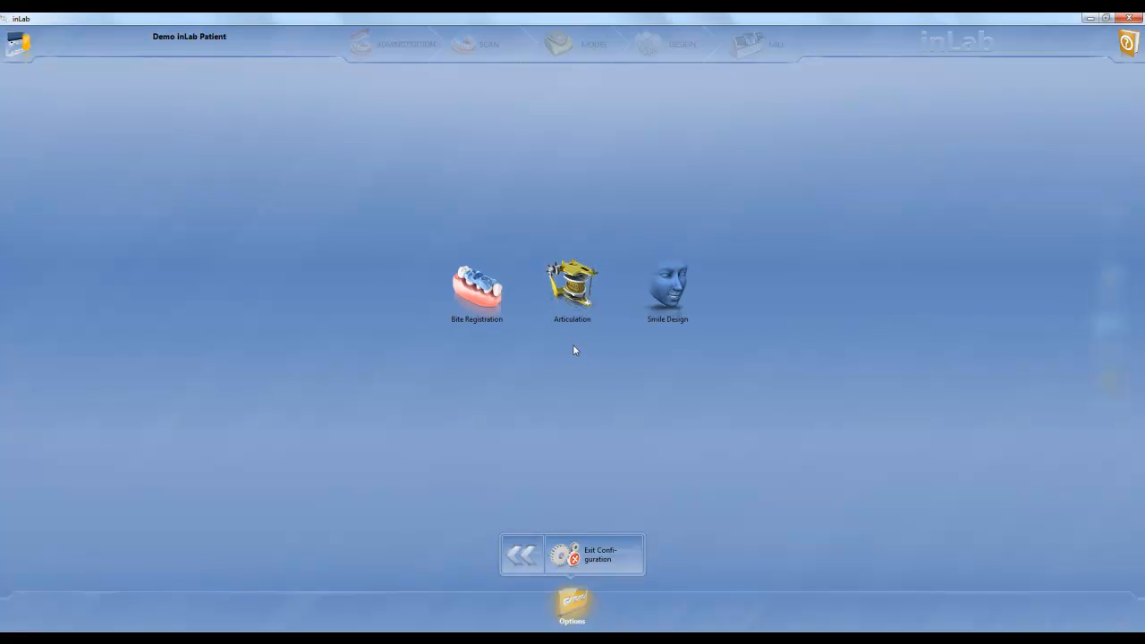
left_click(589, 284)
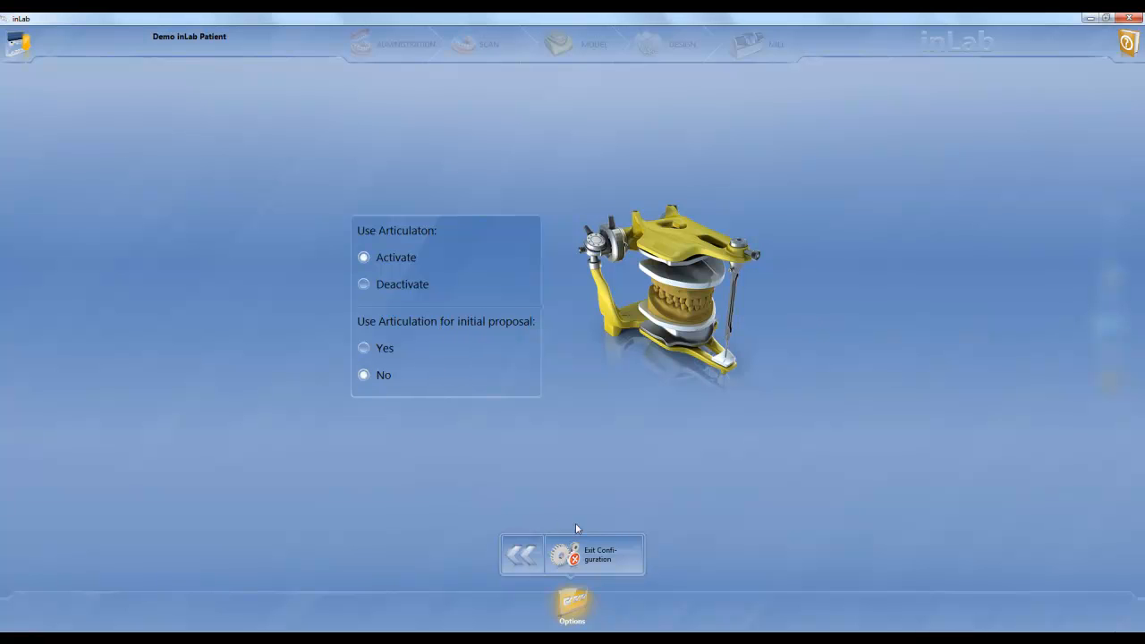
left_click(590, 558)
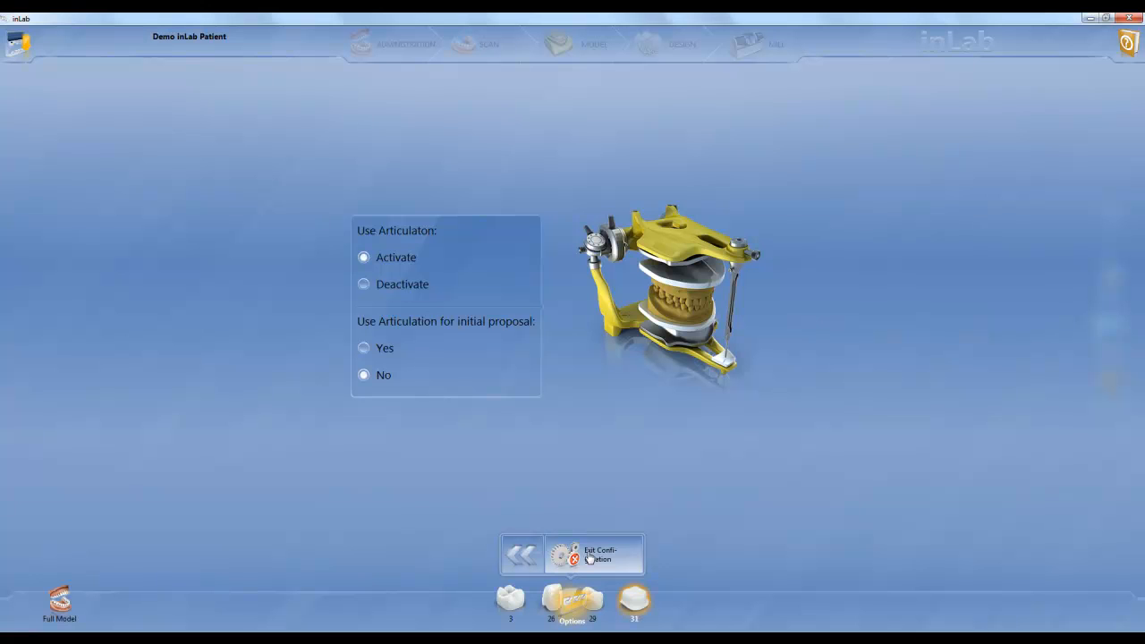
left_click(590, 559)
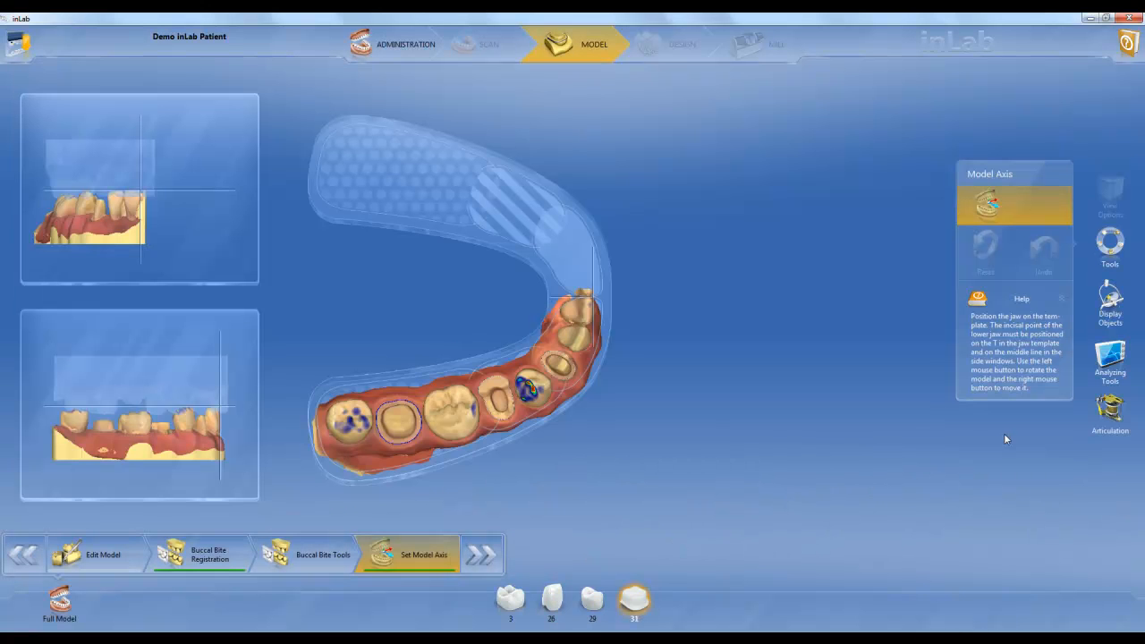
Examine the articulator's parameters for arms, base, Balkwill, sagittal and Bennett angles, and return to the model
left_click(1109, 410)
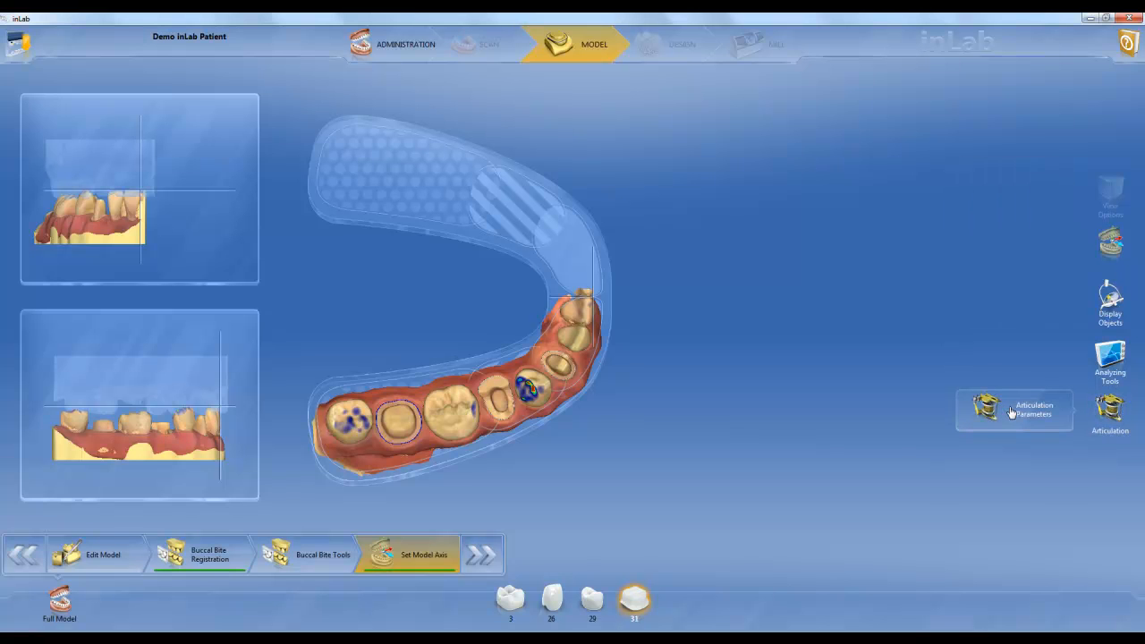
left_click(1011, 413)
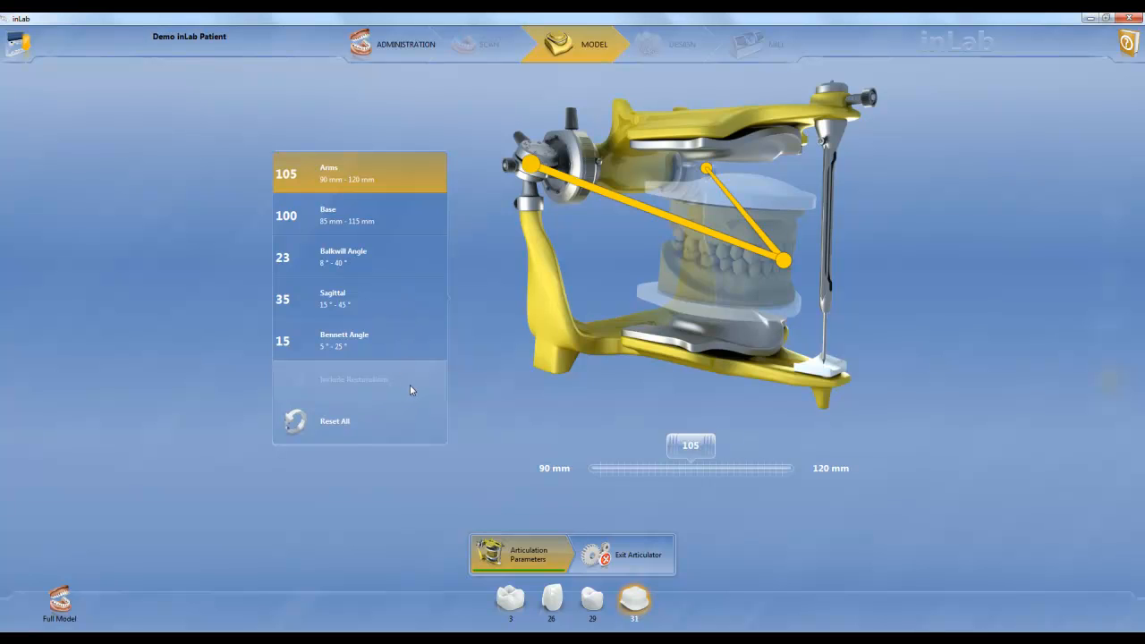
left_click(631, 552)
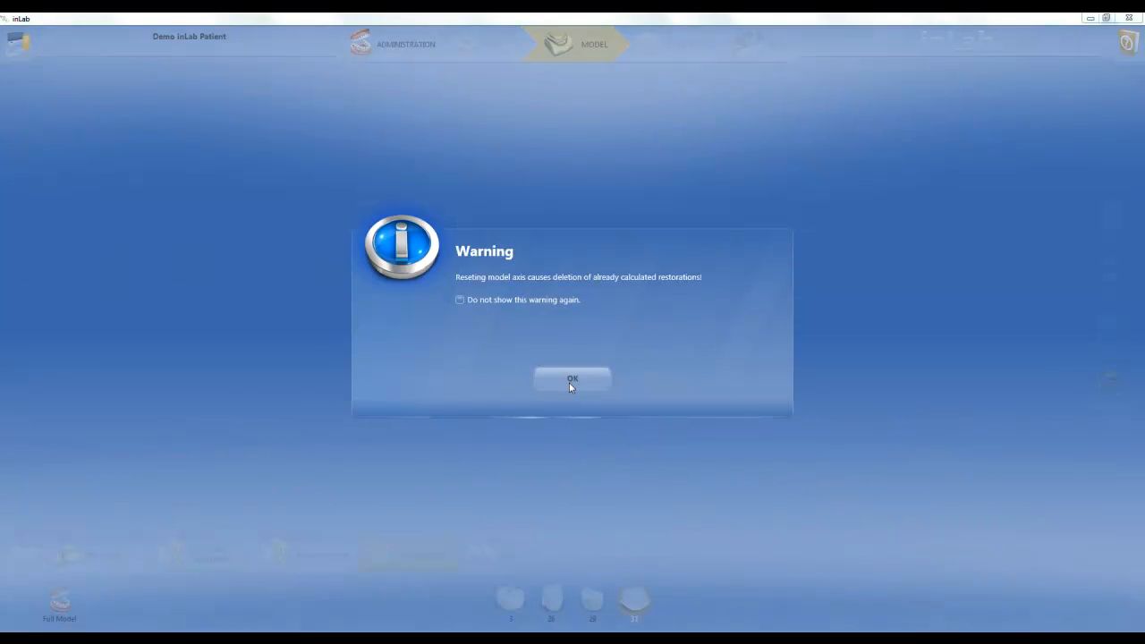
left_click(571, 380)
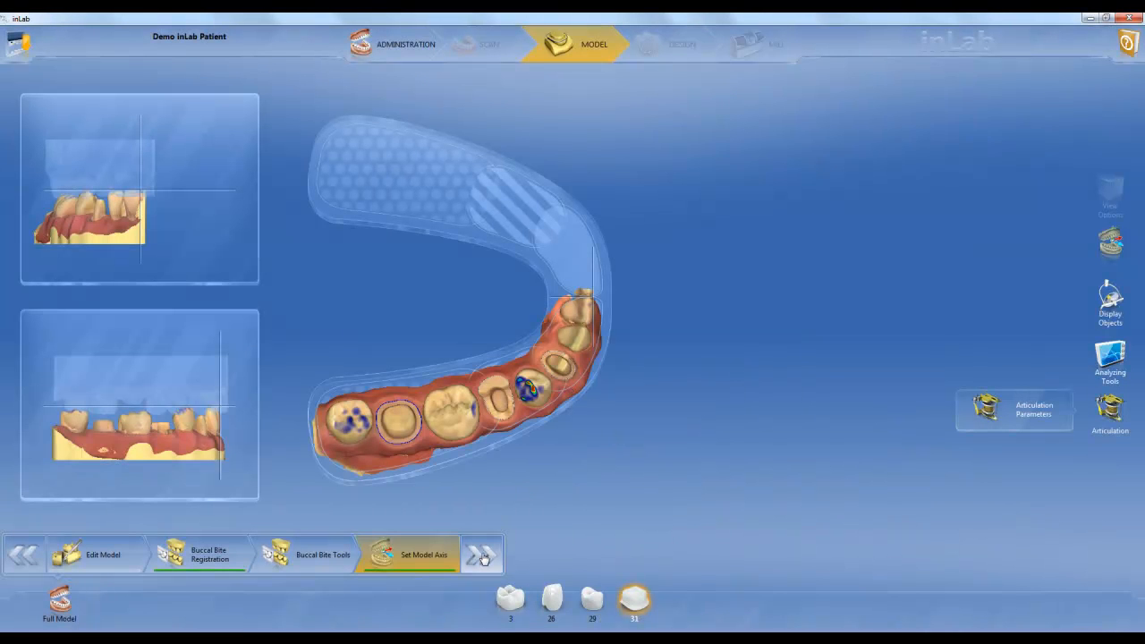
Set and confirm the insertion axis for the tooth 31 framework, and calculate the restoration with its existing parameters
left_click(484, 558)
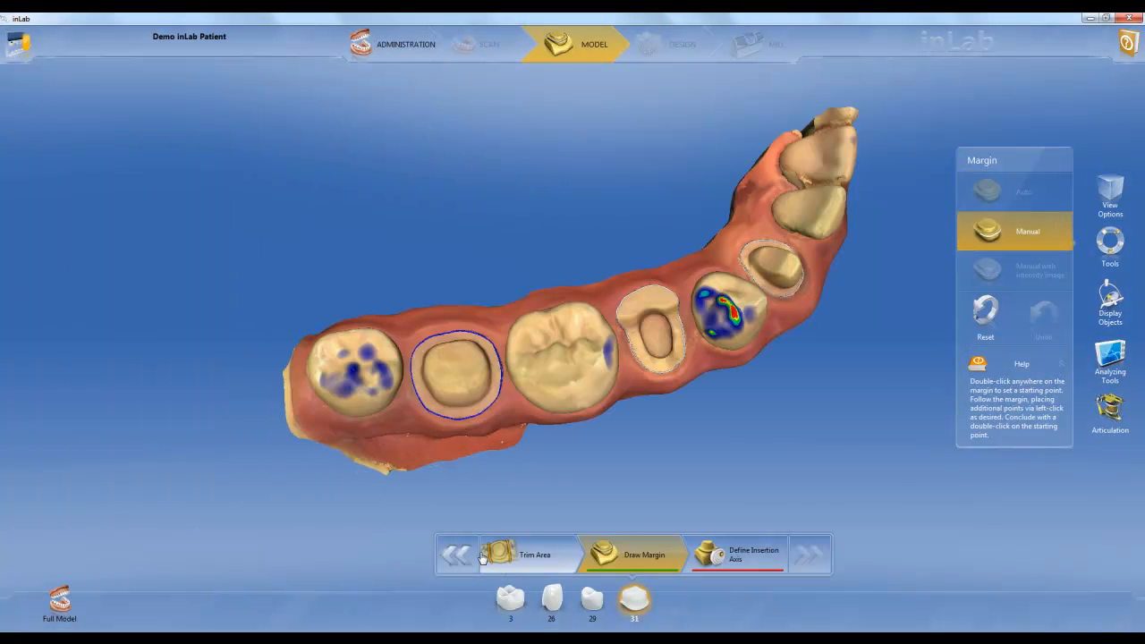
right_click_drag(585, 385, 598, 357)
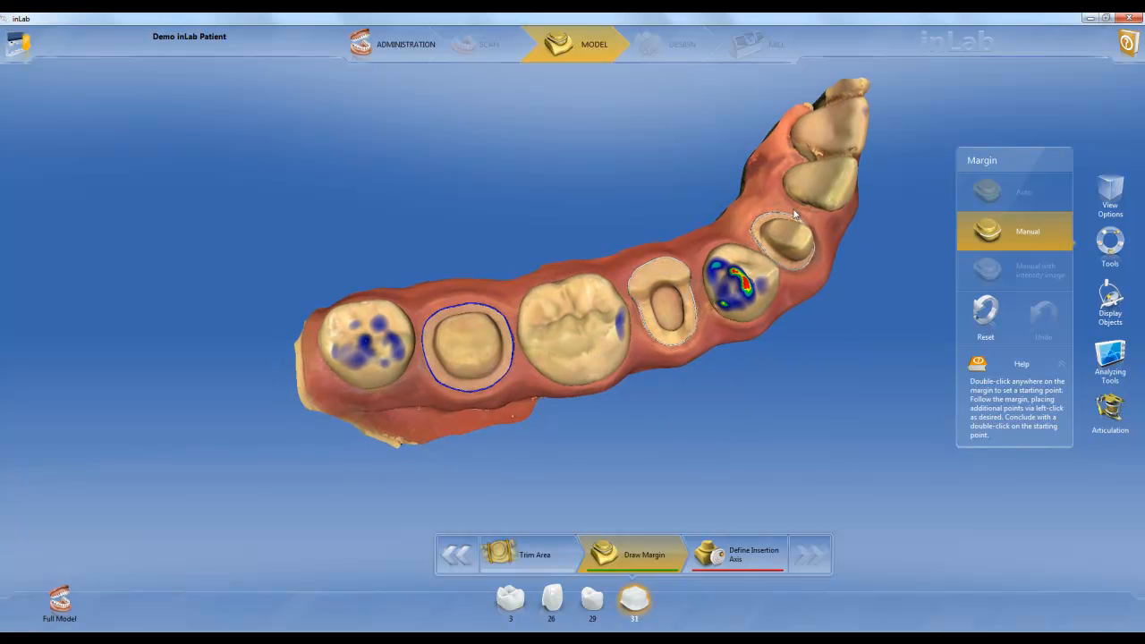
left_click(738, 560)
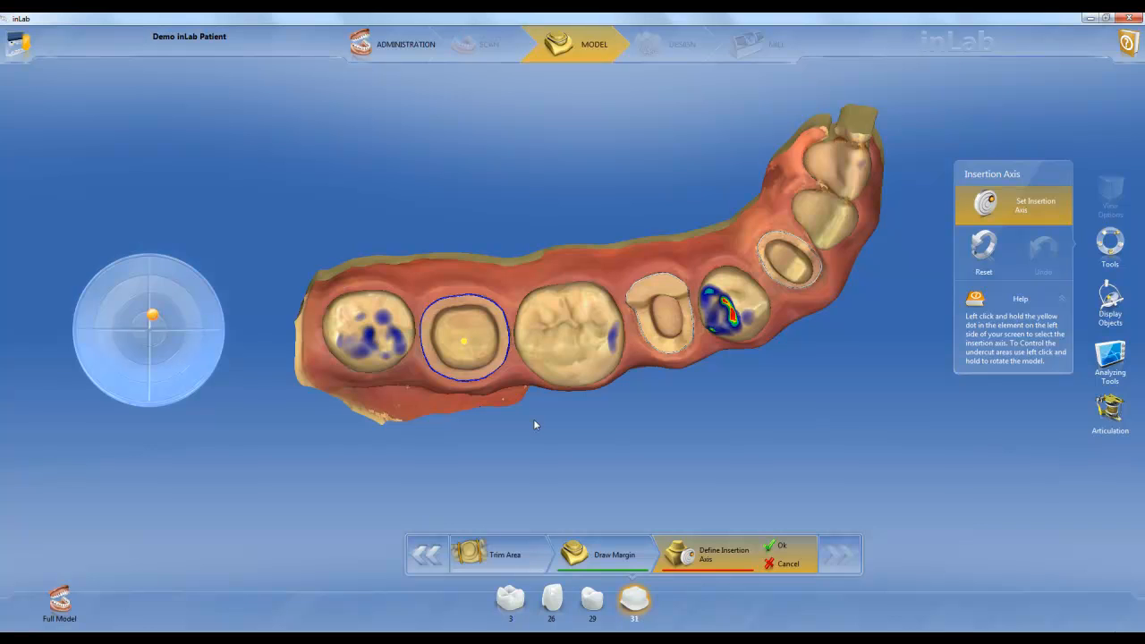
mouse_move(153, 315)
left_mouse_down()
mouse_move(152, 296)
mouse_move(171, 314)
mouse_move(152, 325)
mouse_move(135, 304)
mouse_move(155, 328)
mouse_move(164, 298)
mouse_move(153, 319)
left_mouse_up()
left_click(781, 551)
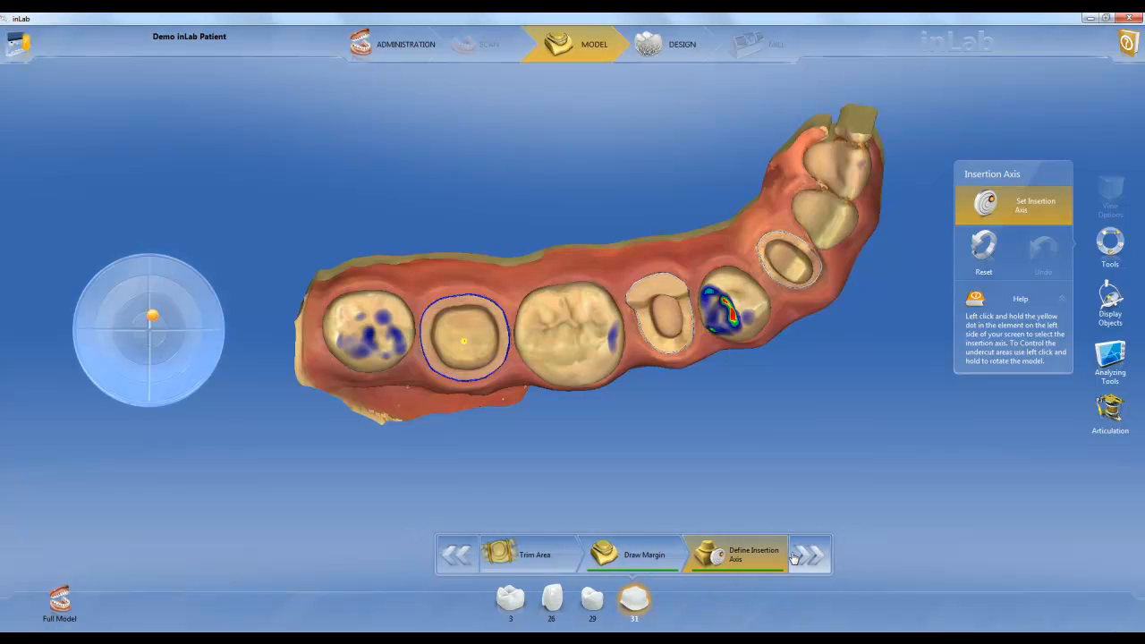
left_click(795, 559)
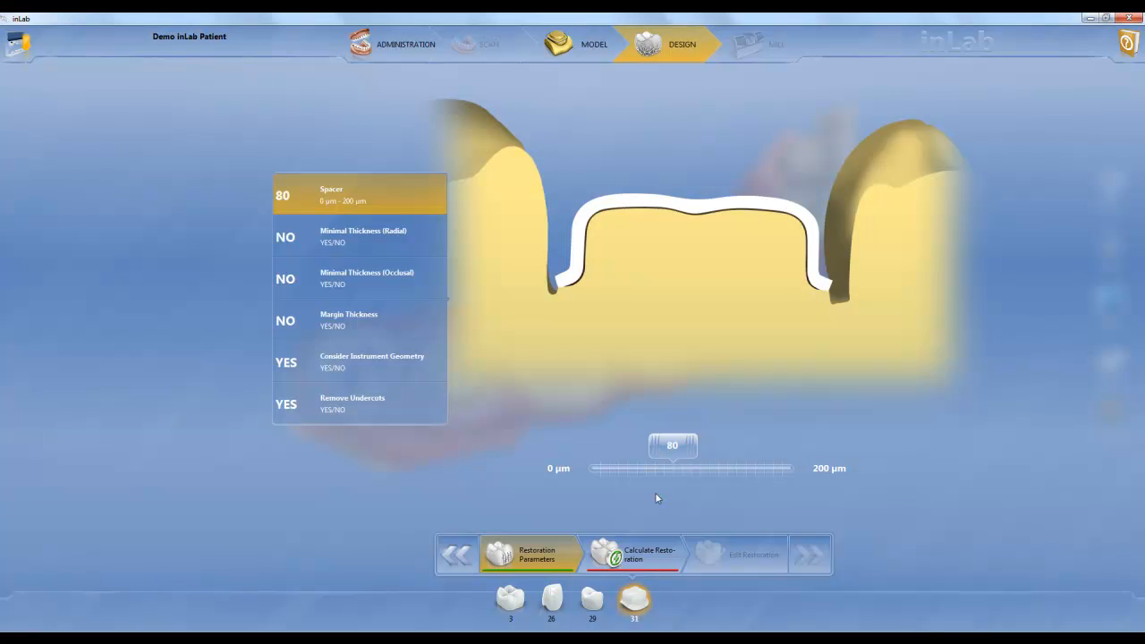
left_click(641, 560)
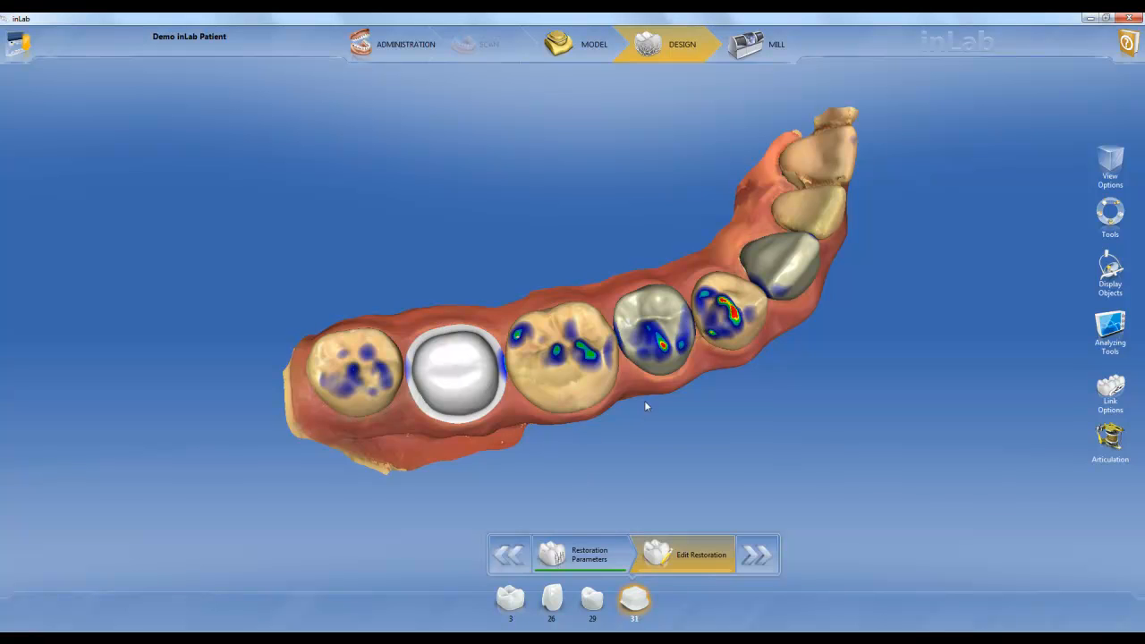
Scale the tooth 31 framework radially with Scale Whole on, and adjust its margin edge locally with Scale Whole off
right_click_drag(645, 402, 669, 395)
scroll(657, 409, "up", 2)
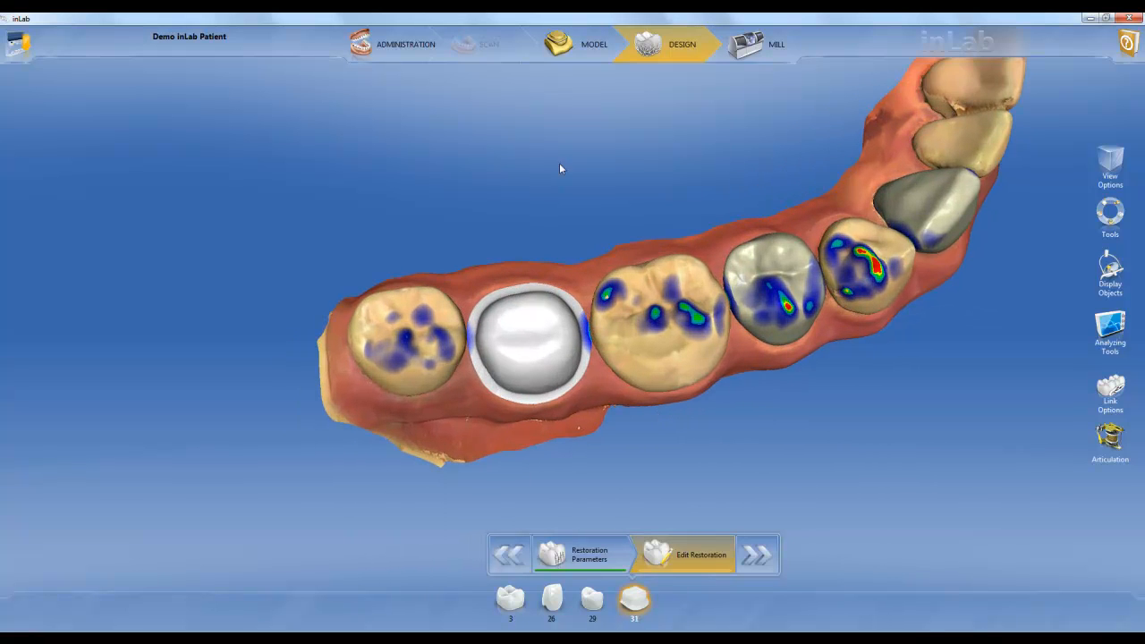
right_click(555, 202)
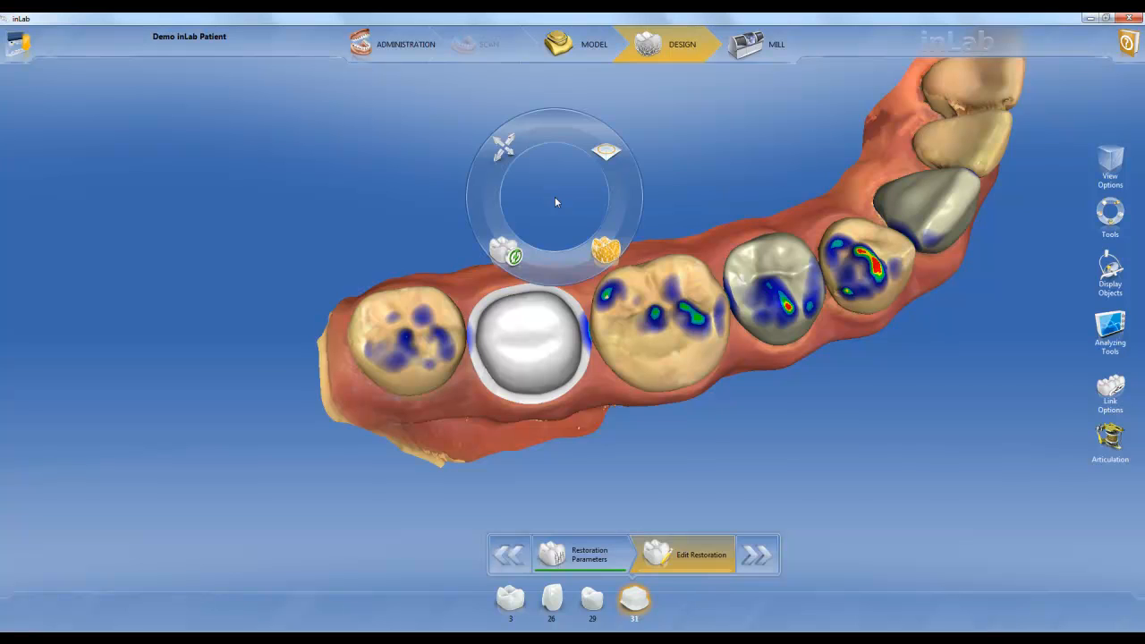
left_click(505, 149)
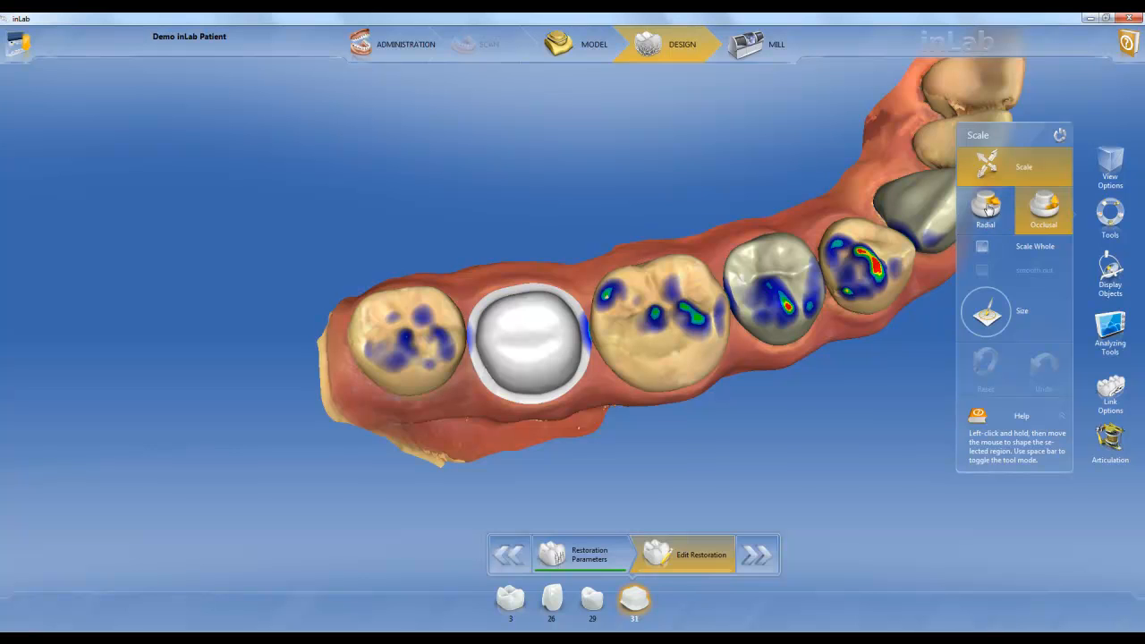
left_click(988, 207)
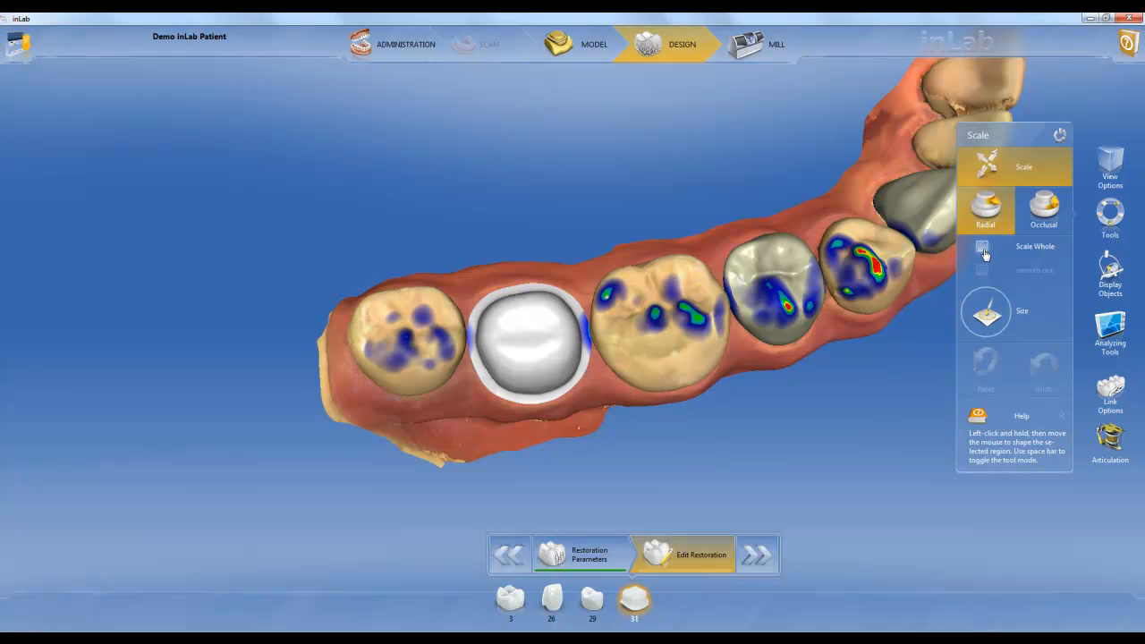
left_click(983, 247)
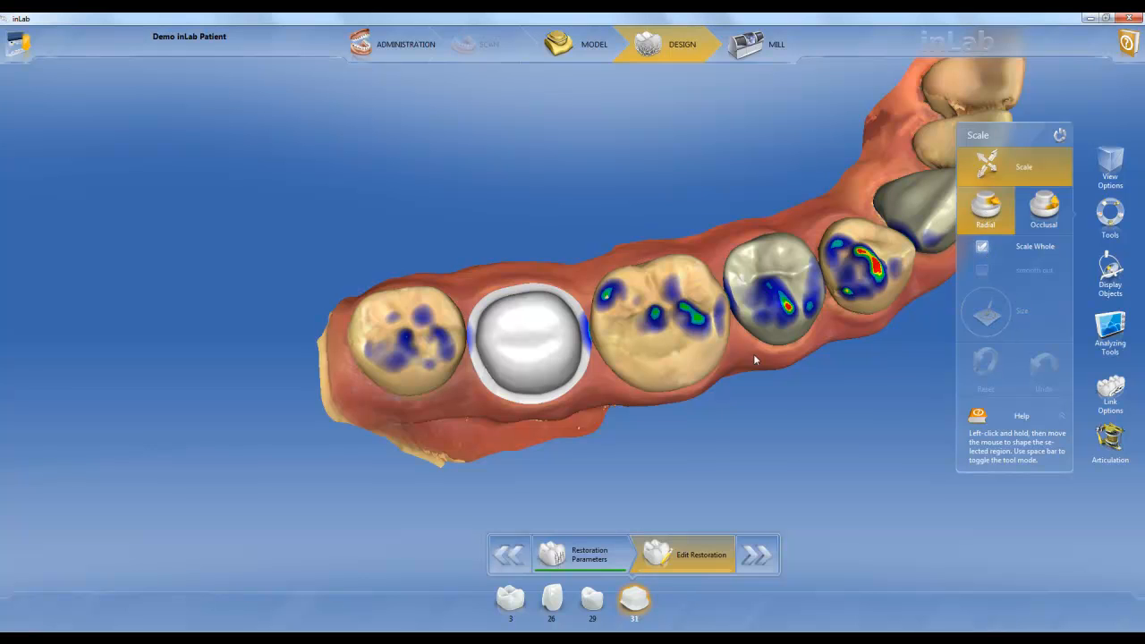
mouse_move(540, 413)
left_mouse_down()
mouse_move(544, 424)
mouse_move(541, 399)
left_mouse_up()
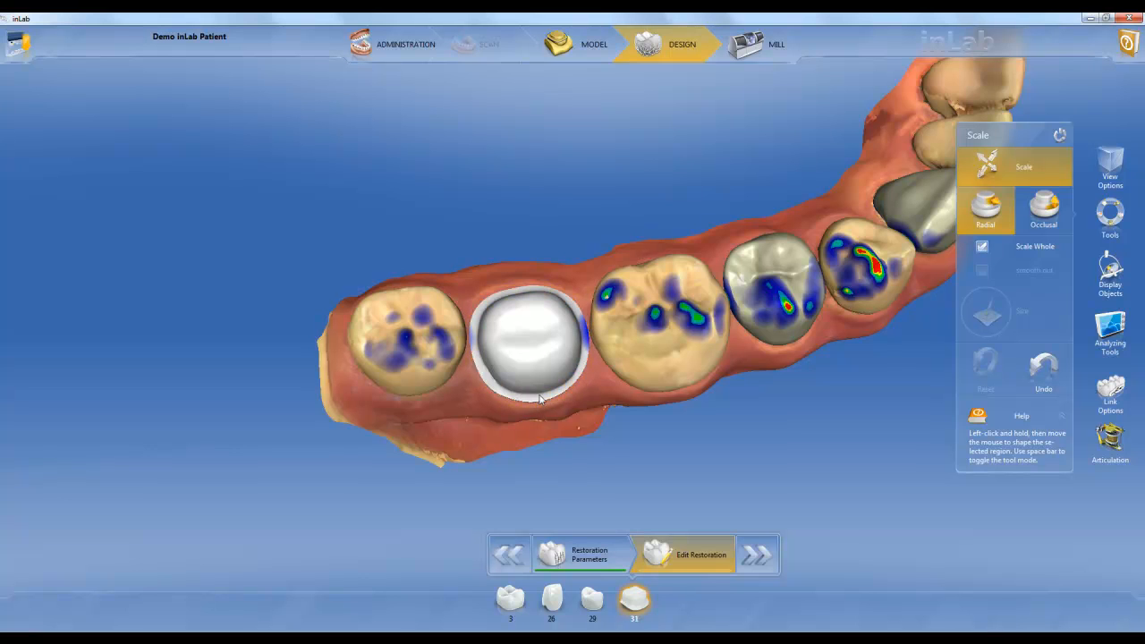
left_click(983, 247)
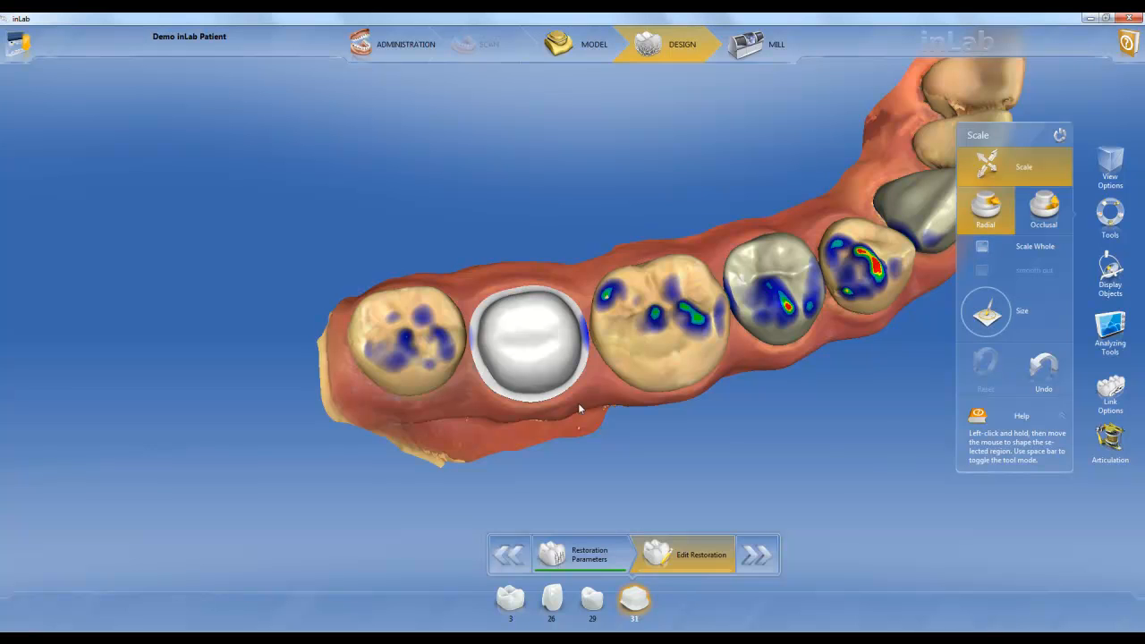
mouse_move(542, 407)
left_mouse_down()
mouse_move(541, 381)
mouse_move(545, 442)
mouse_move(539, 405)
left_mouse_up()
Switch the framework's scaling to Occlusal, trying Scale Whole on its margin and switching back to local scaling with an adjusted tool size
left_click(1042, 213)
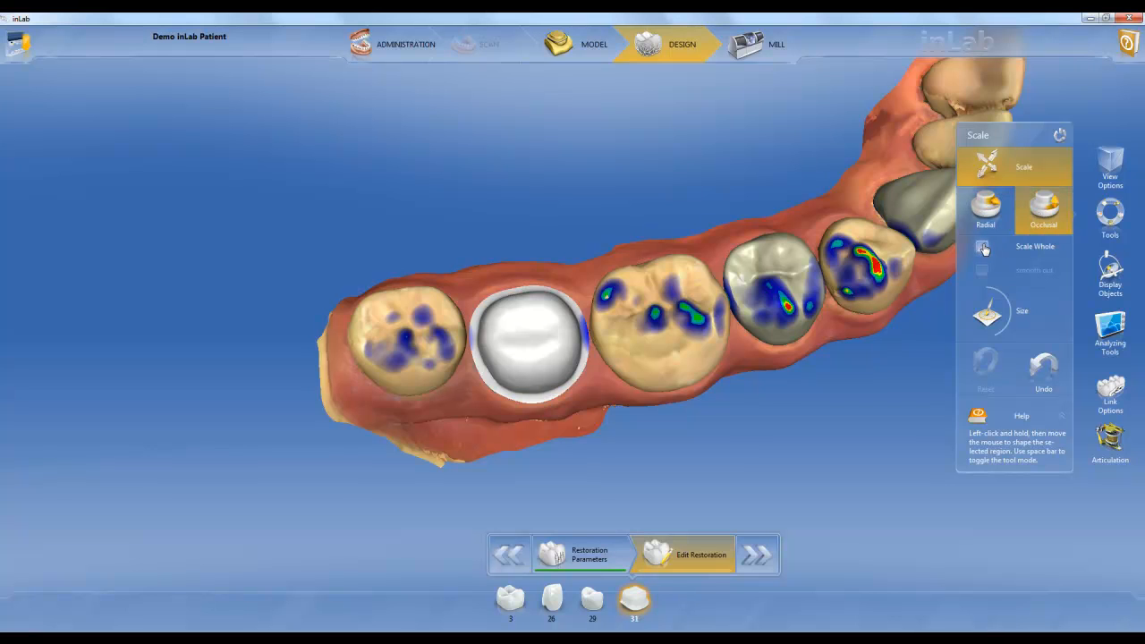
key("space")
mouse_move(572, 437)
left_mouse_down()
mouse_move(560, 367)
mouse_move(536, 385)
mouse_move(540, 375)
mouse_move(539, 398)
left_mouse_up()
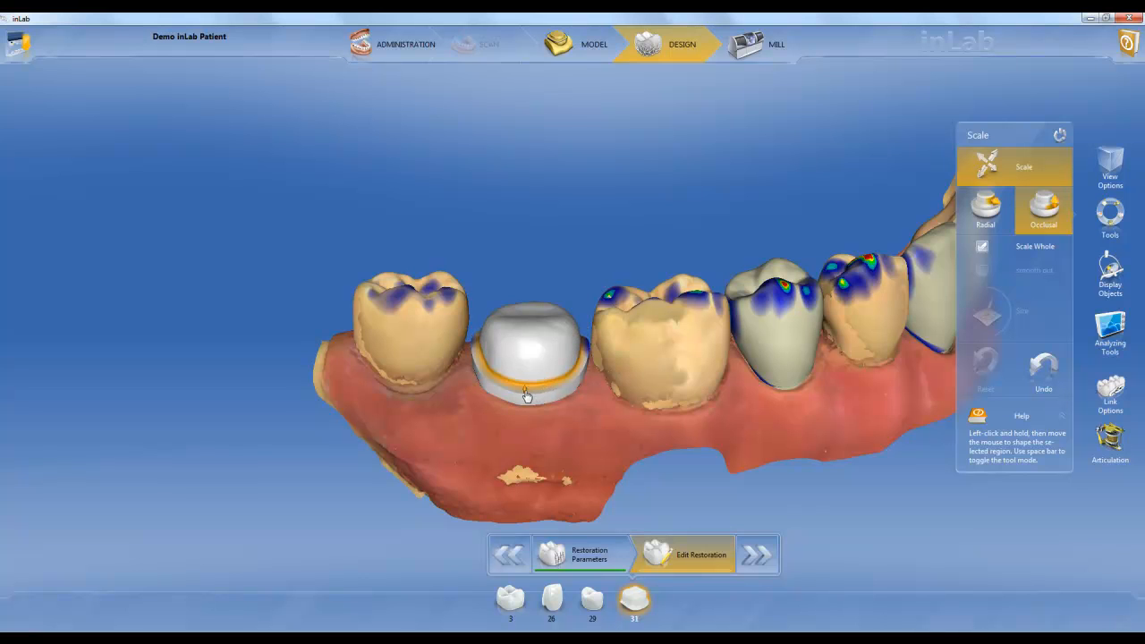
left_click(982, 248)
scroll(530, 386, "up", 3)
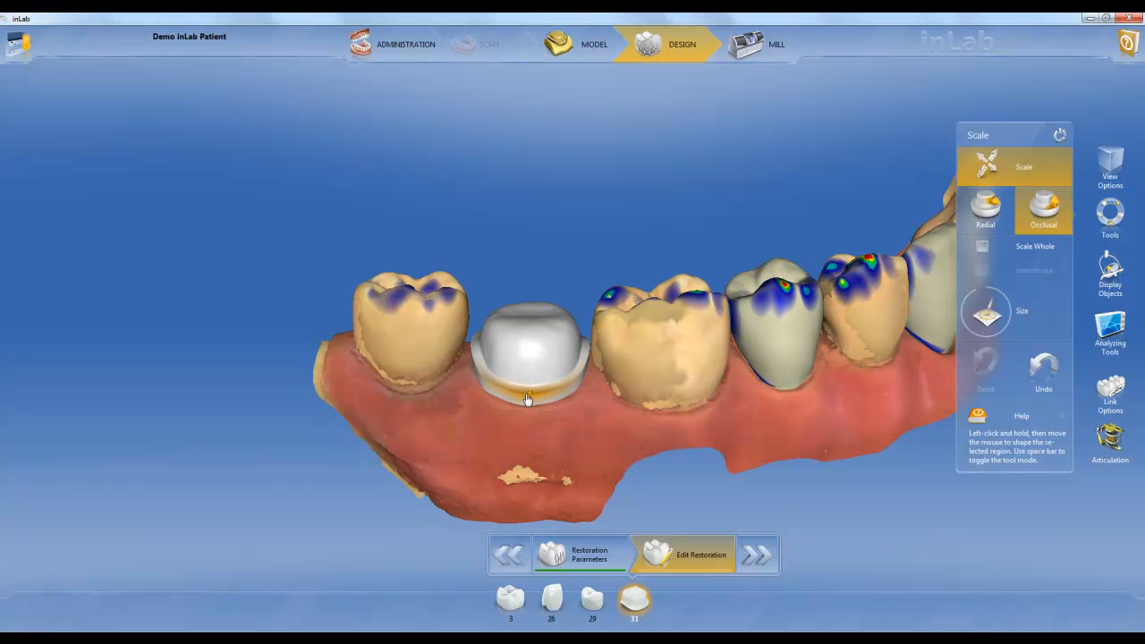
scroll(530, 398, "down", 2)
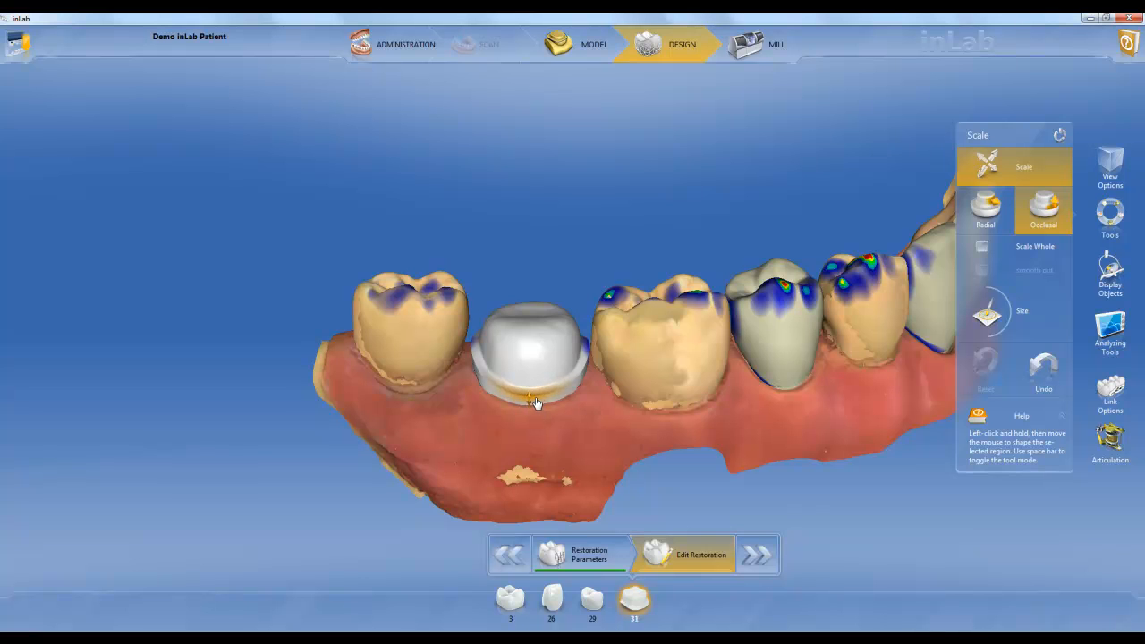
Activate the Shape tool in 2-Directional mode for the tooth 31 framework and view its occlusal surface
right_click(532, 349)
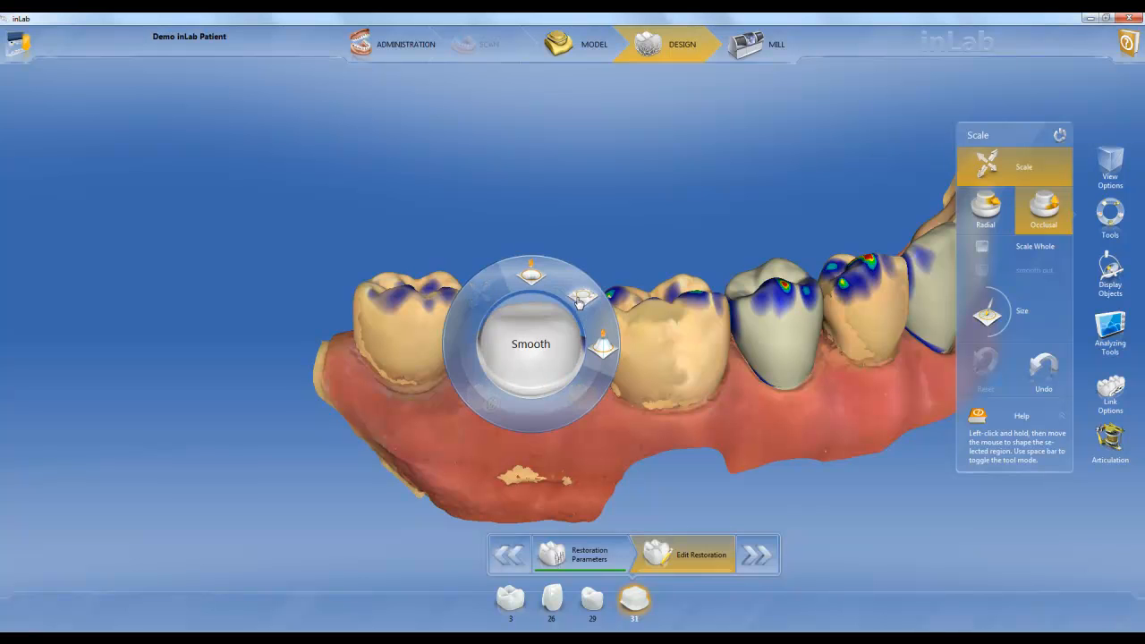
left_click(580, 300)
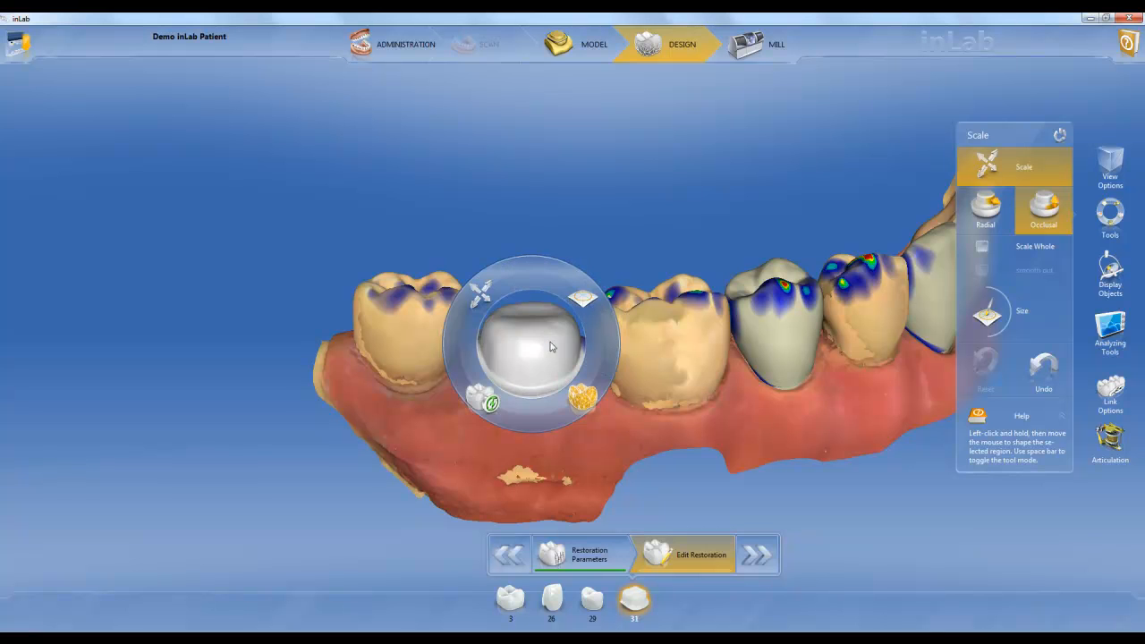
left_click(600, 375)
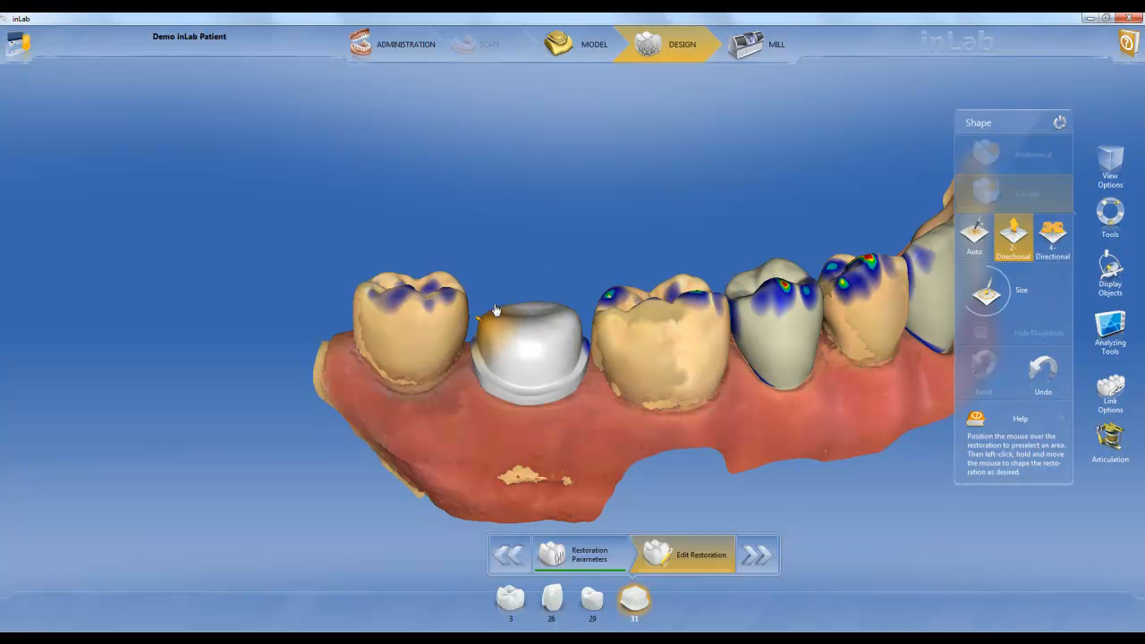
middle_click_drag(575, 238, 577, 333)
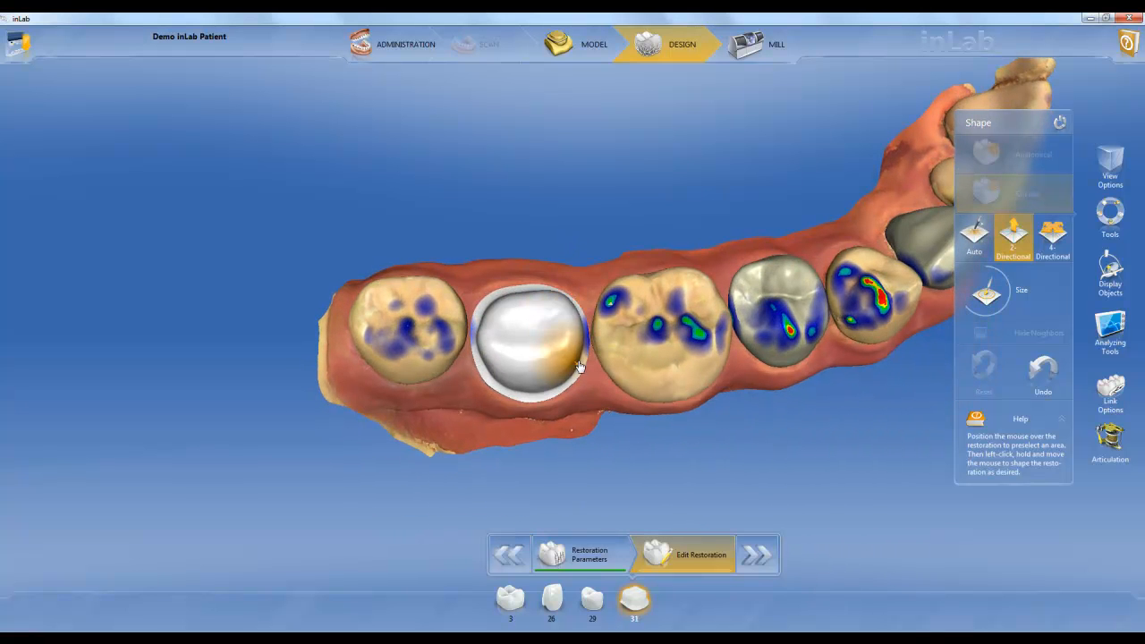
Switch to the tooth 3 restoration and adjust its morphology with Biogeneric Variation, moving the variation to about 0.62
left_click(510, 599)
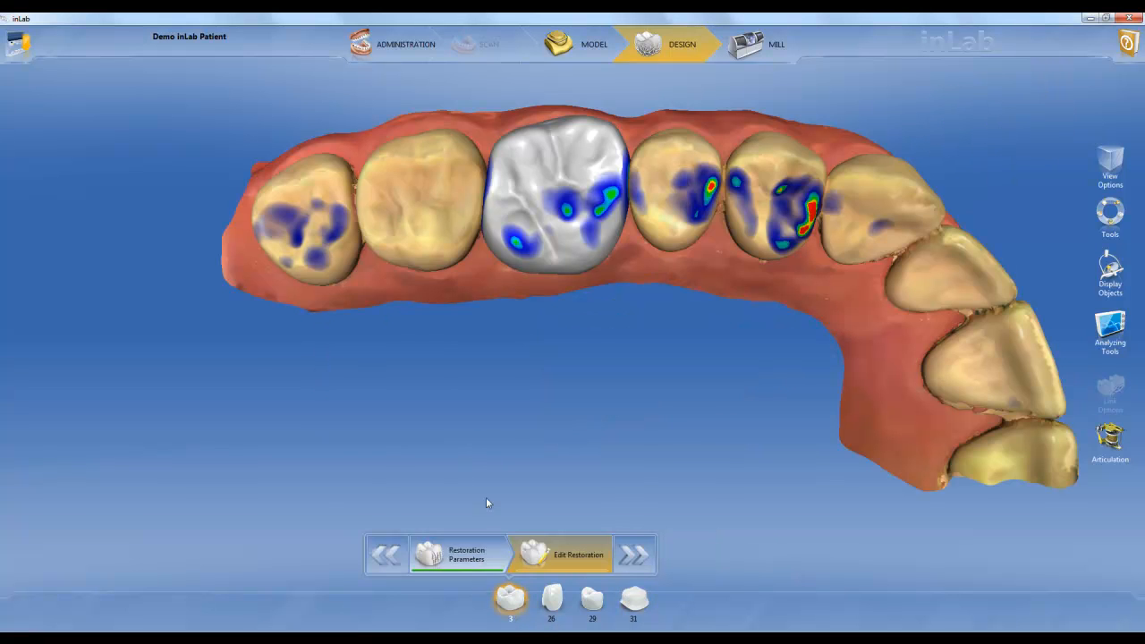
right_click_drag(578, 412, 573, 409)
scroll(573, 409, "down", 1)
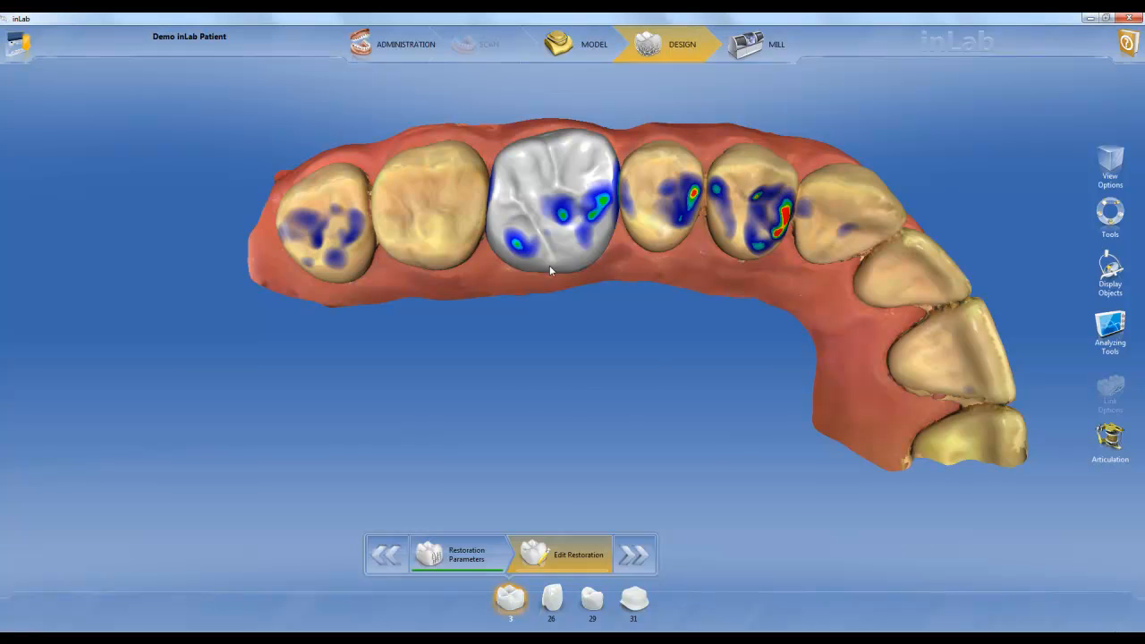
right_click(588, 423)
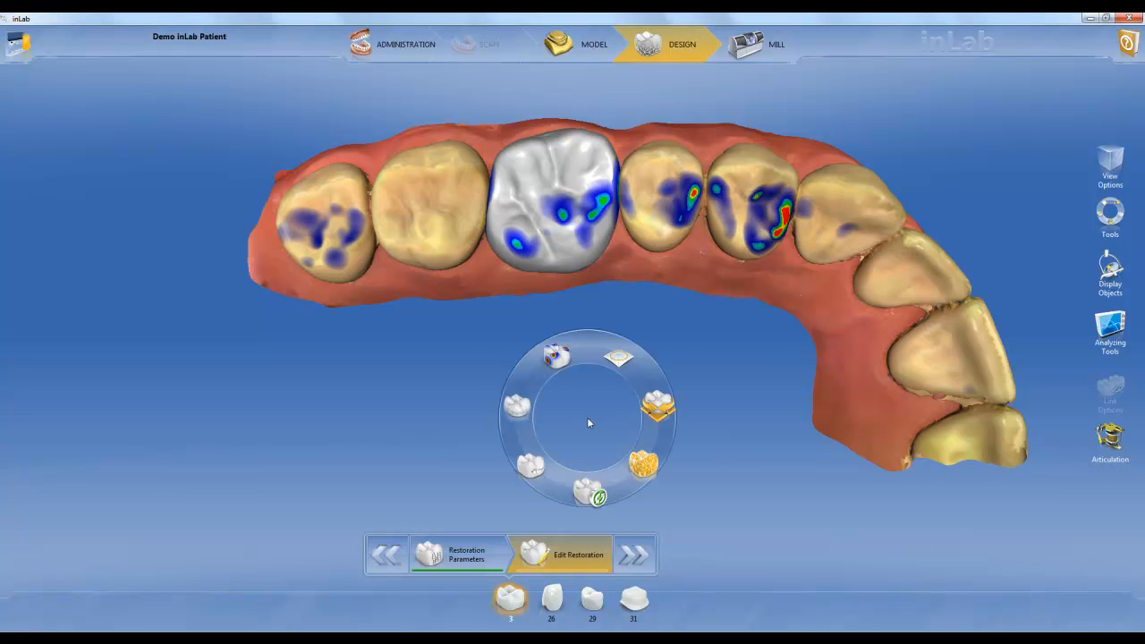
left_click(533, 458)
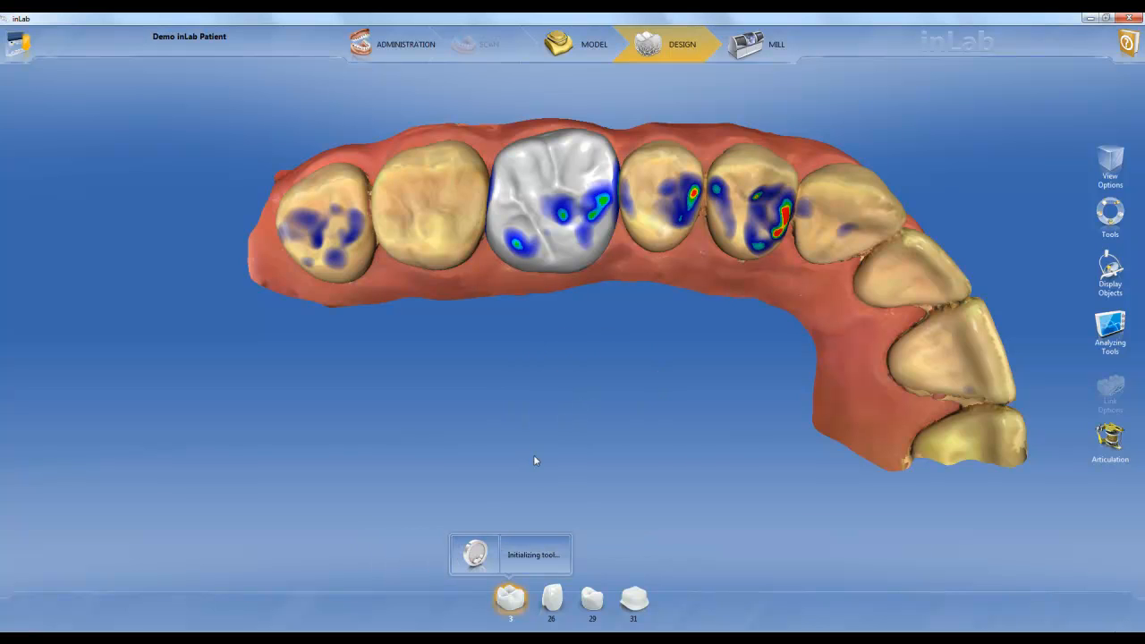
mouse_move(987, 202)
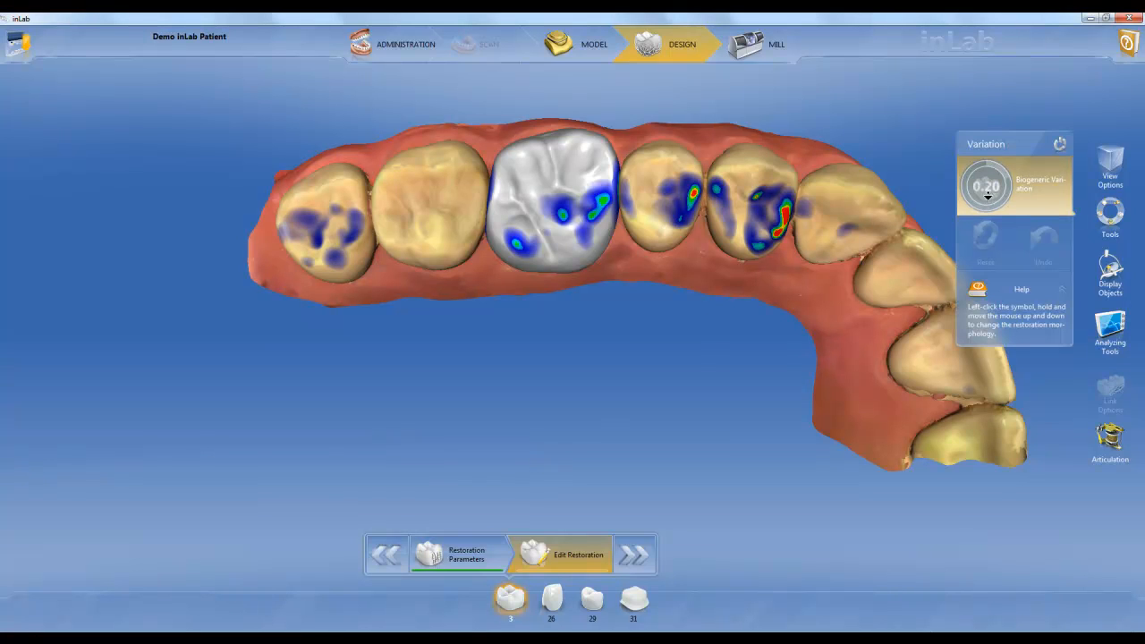
left_click(988, 194)
left_click_drag(987, 176, 978, 114)
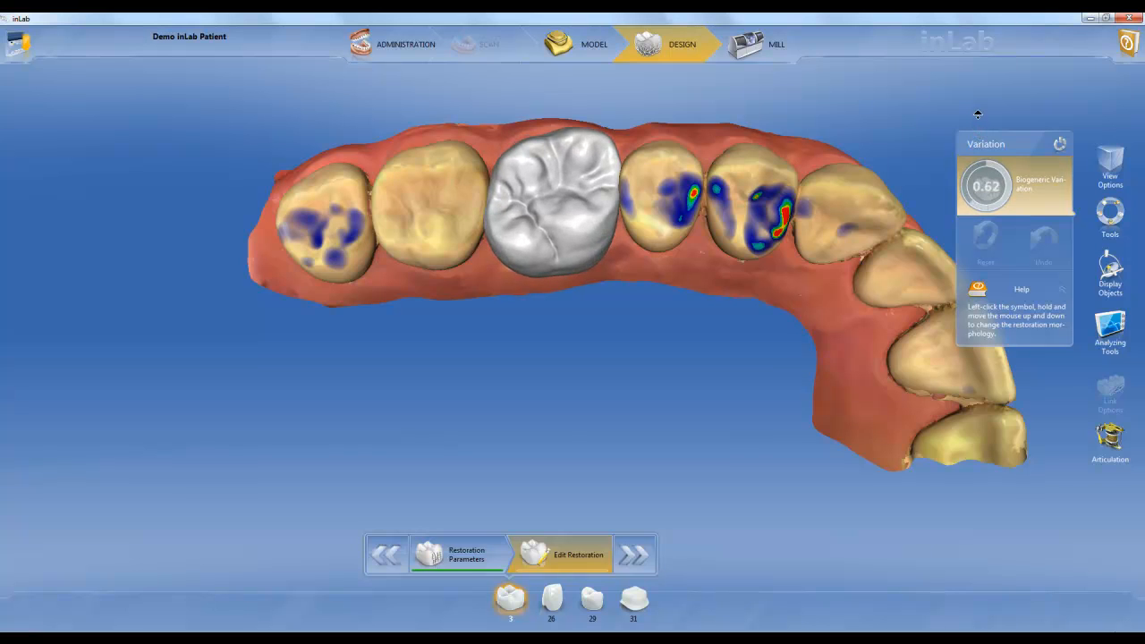
left_click_drag(979, 122, 978, 121)
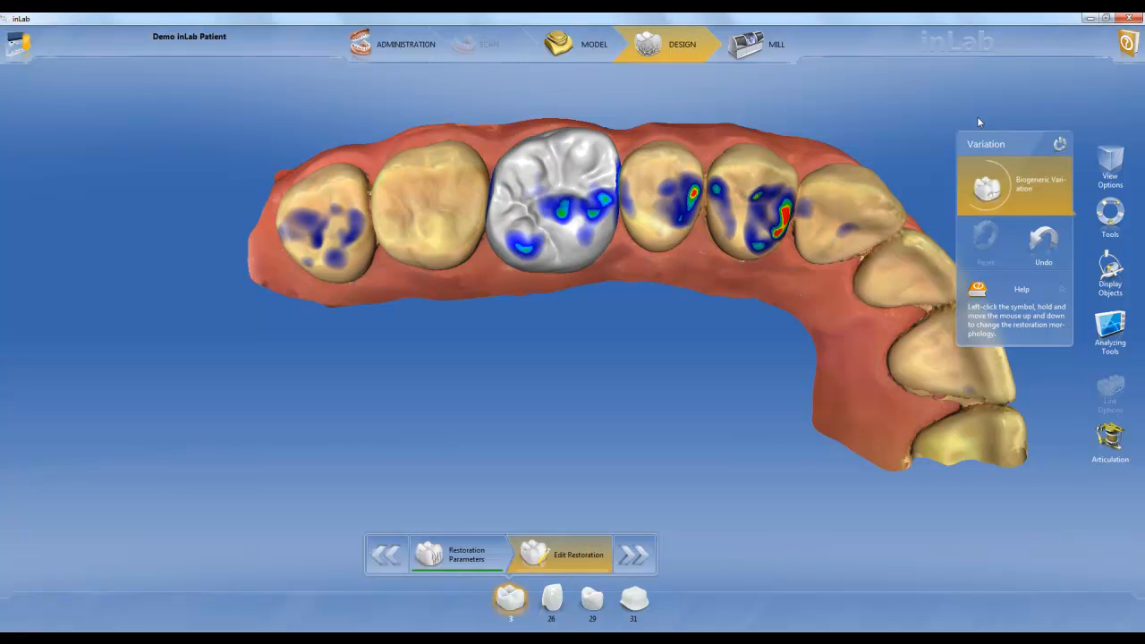
Tilt and reposition the tooth 3 restoration slightly with the Move tool in Position and Rotate mode
right_click(568, 213)
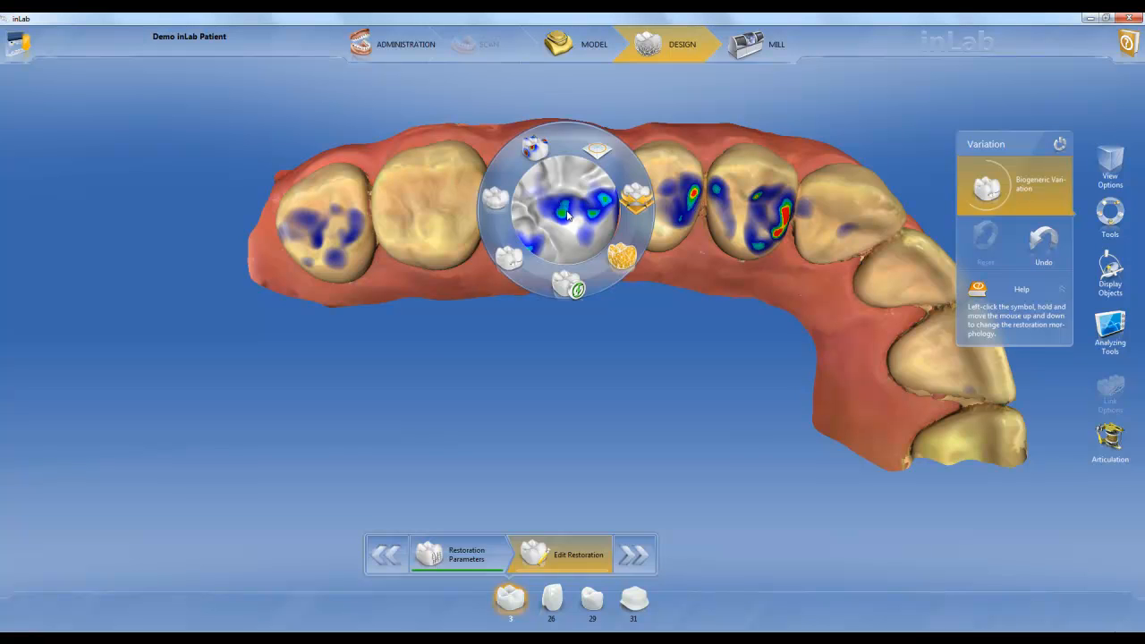
left_click(636, 199)
left_click(624, 170)
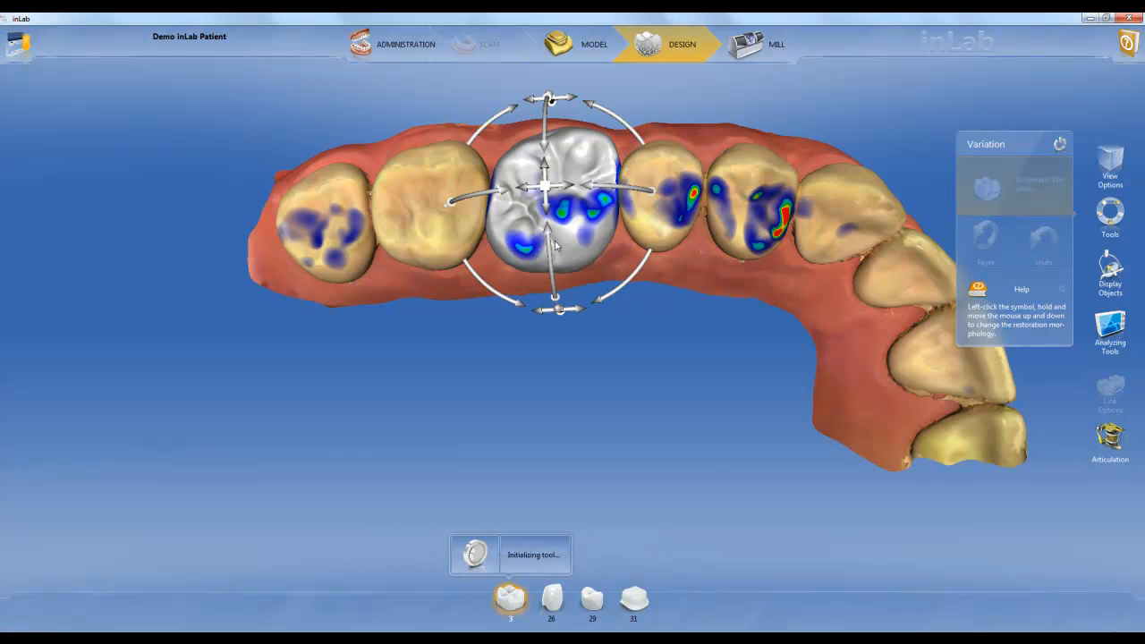
mouse_move(549, 244)
left_mouse_down()
mouse_move(555, 302)
mouse_move(553, 232)
mouse_move(552, 243)
left_mouse_up()
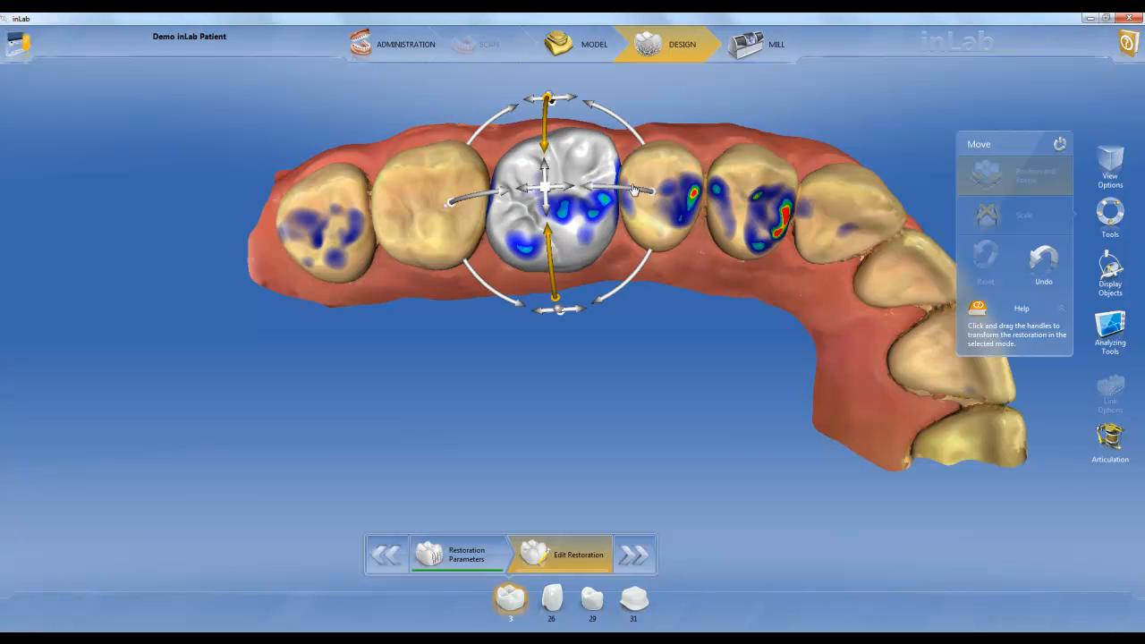
left_click_drag(606, 192, 583, 207)
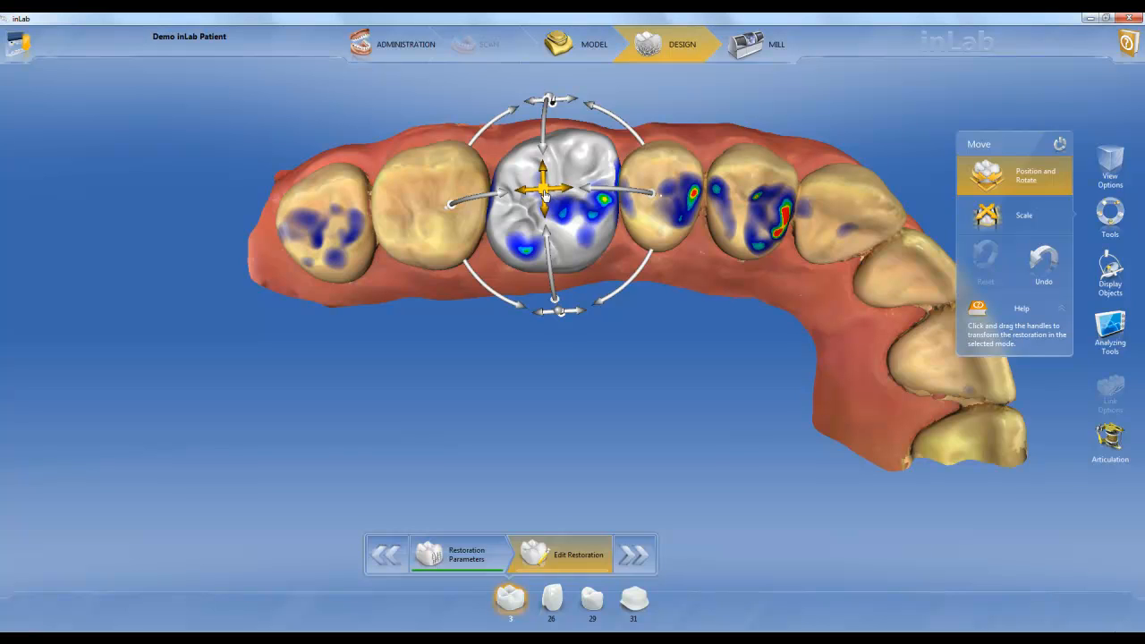
mouse_move(545, 195)
left_mouse_down()
mouse_move(543, 210)
mouse_move(545, 186)
mouse_move(548, 197)
left_mouse_up()
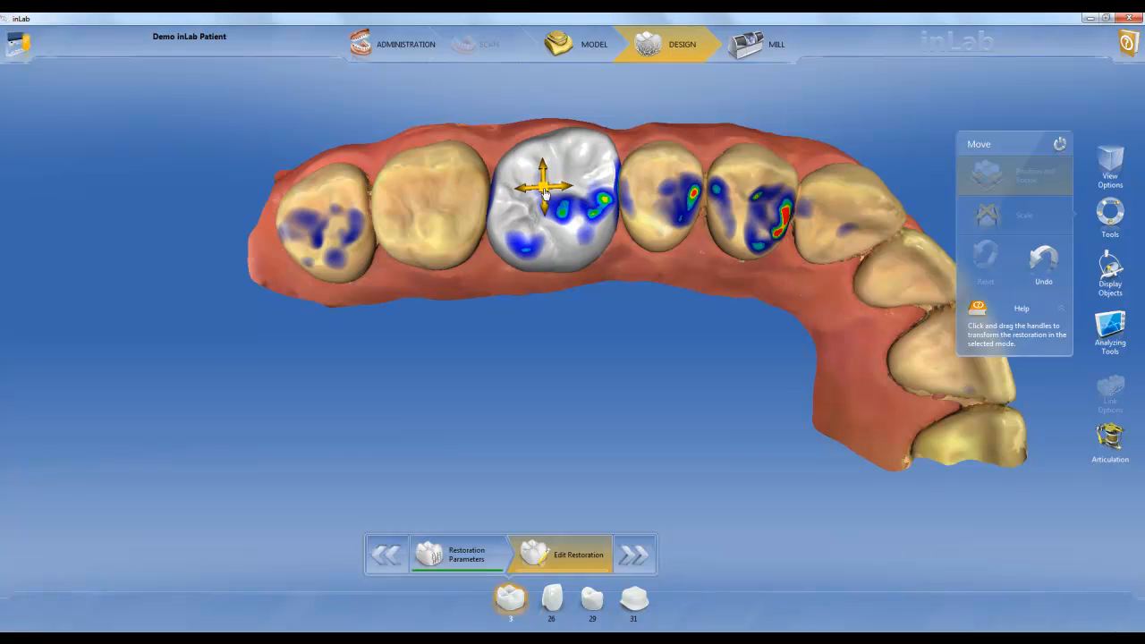
Smooth the palatal surface of tooth 3 with the Form tool at an adjusted tool size, and add material there
right_click(568, 242)
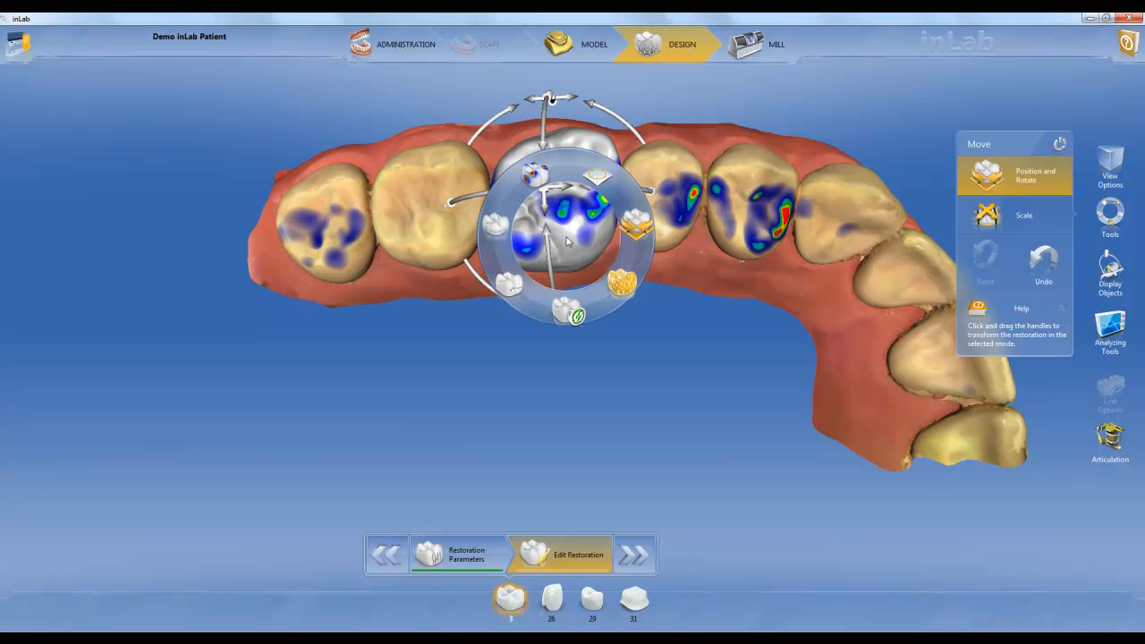
left_click(597, 177)
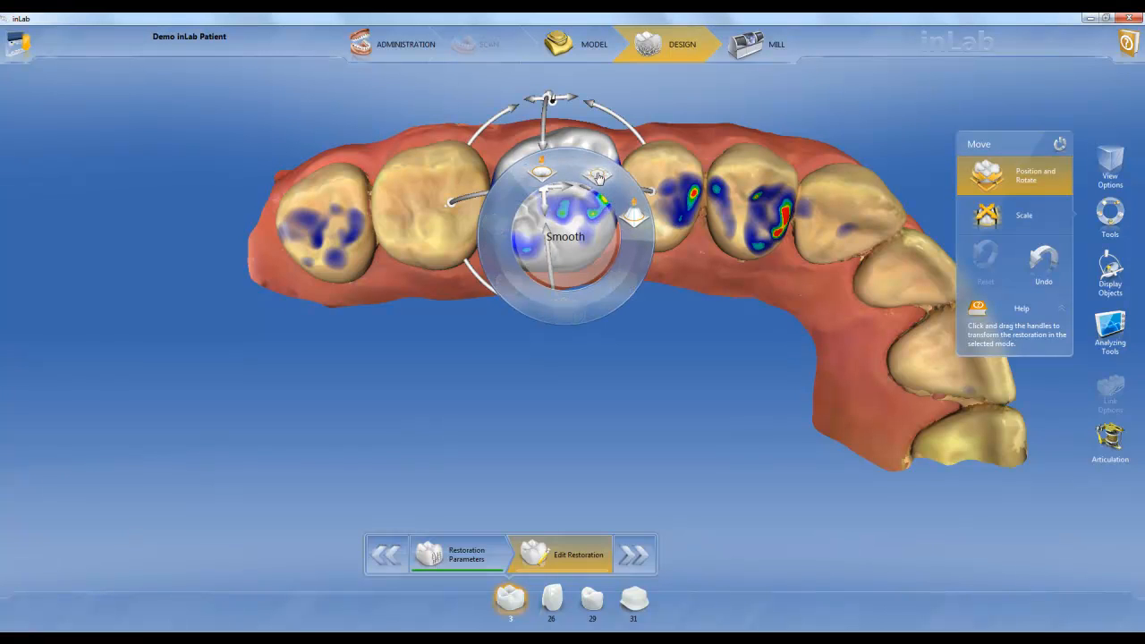
left_click(598, 177)
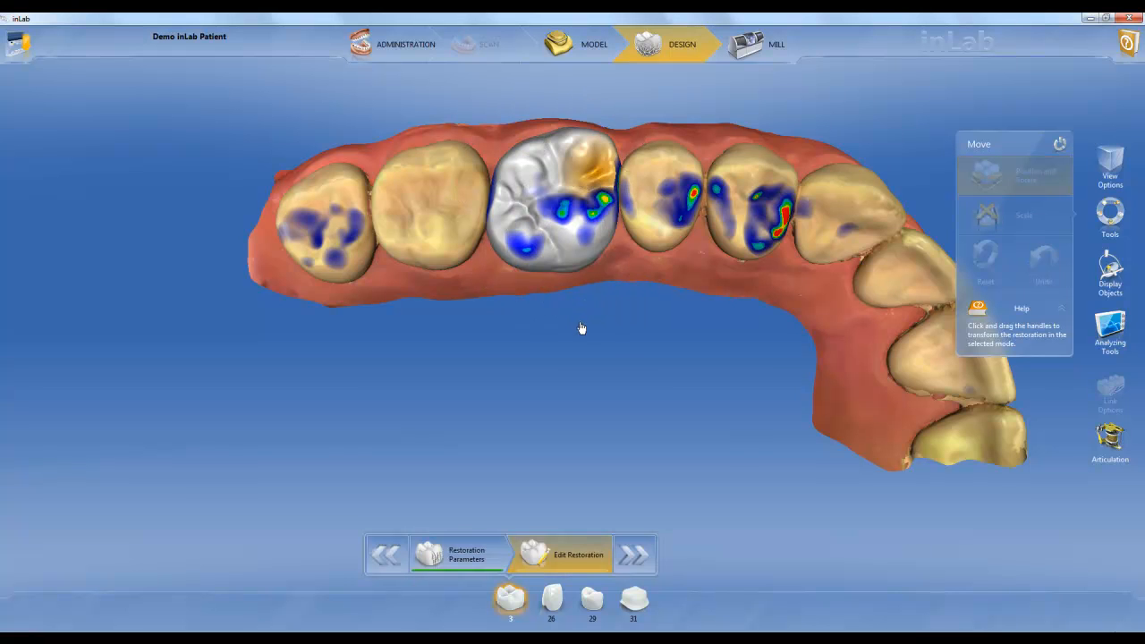
mouse_move(580, 302)
left_mouse_down()
mouse_move(580, 254)
mouse_move(598, 243)
mouse_move(578, 242)
mouse_move(614, 243)
mouse_move(582, 251)
left_mouse_up()
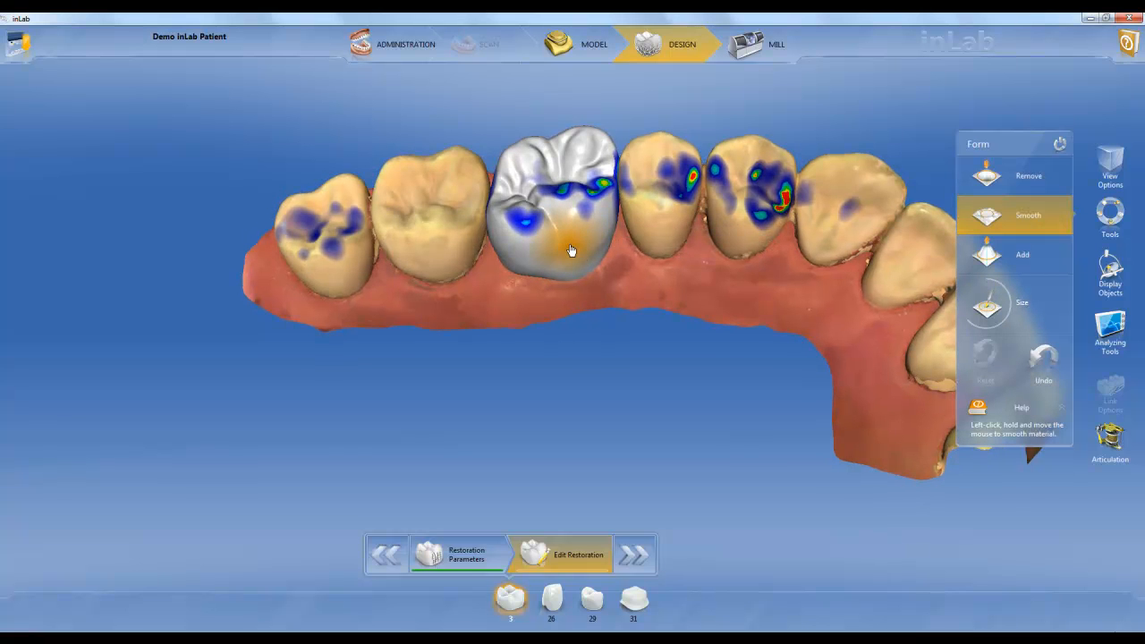
key("space")
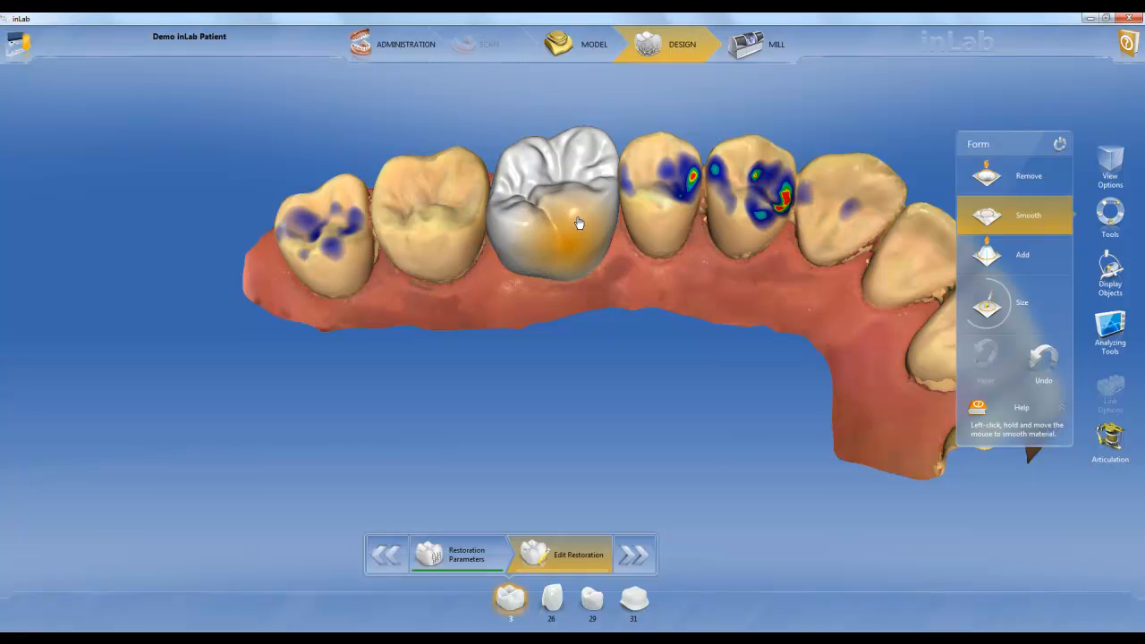
mouse_move(580, 283)
middle_mouse_down()
mouse_move(580, 323)
mouse_move(580, 293)
middle_mouse_up()
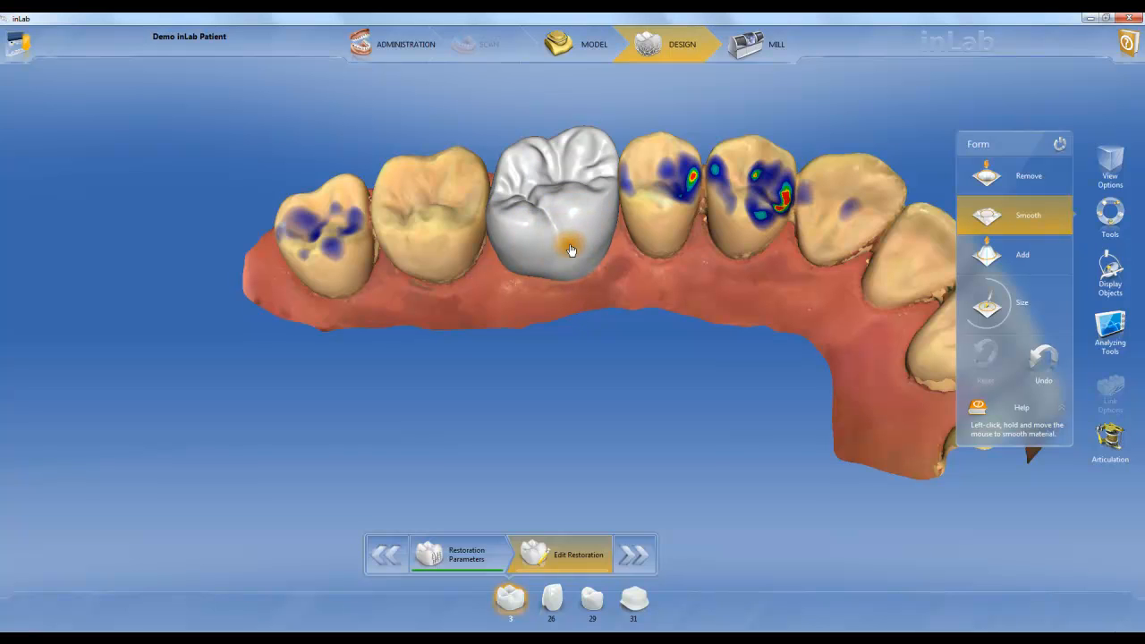
left_click_drag(588, 254, 575, 237)
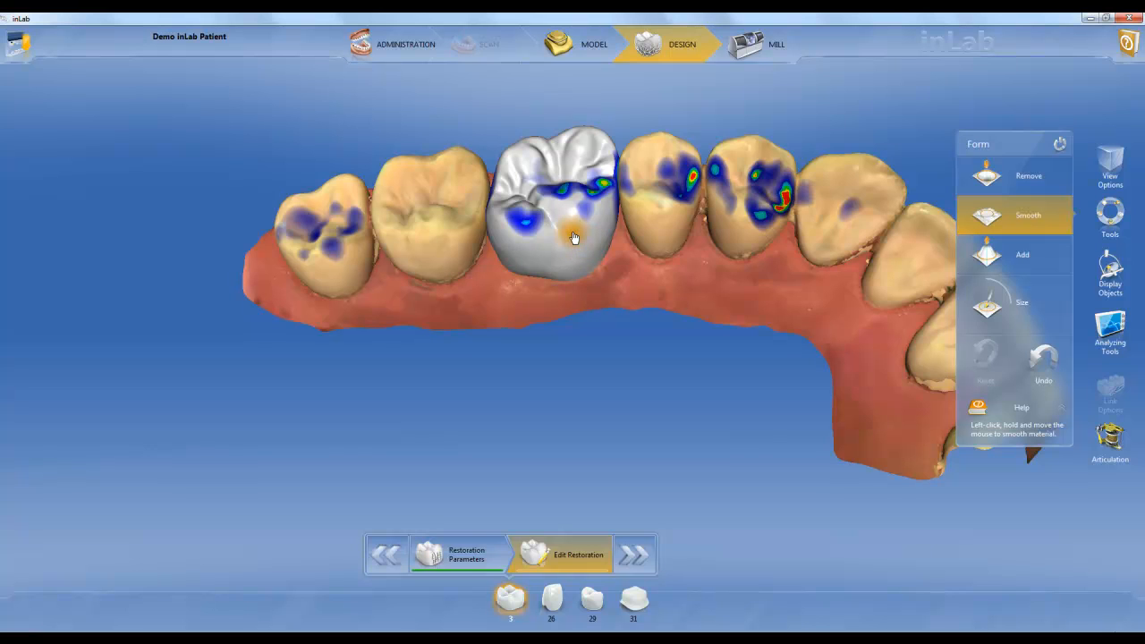
left_click(575, 237)
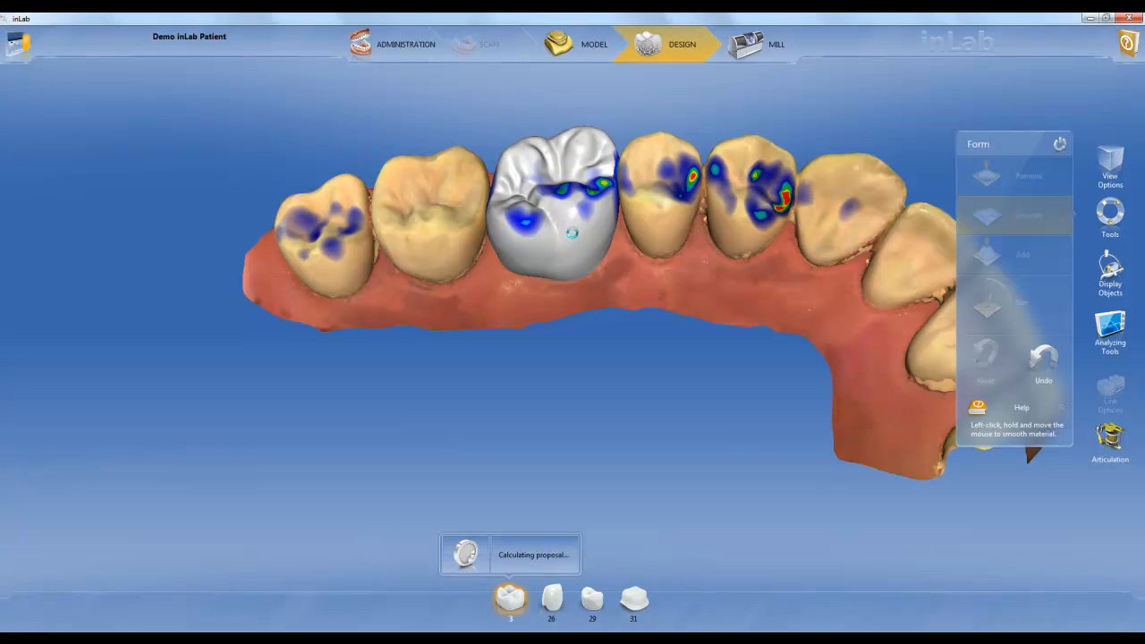
left_click(1003, 260)
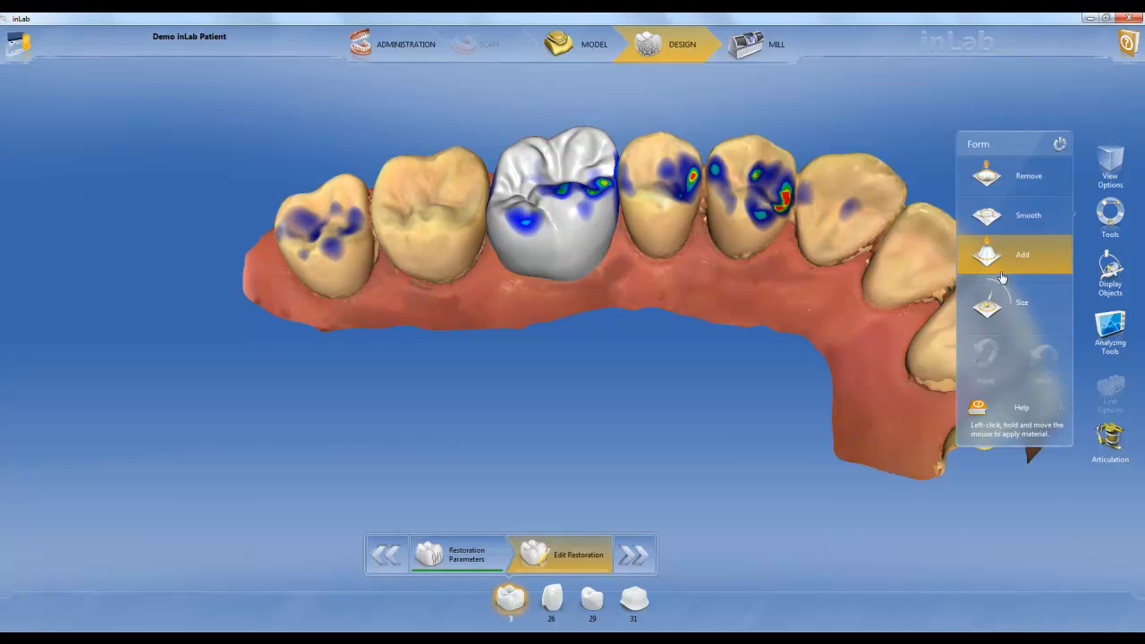
left_click(589, 246)
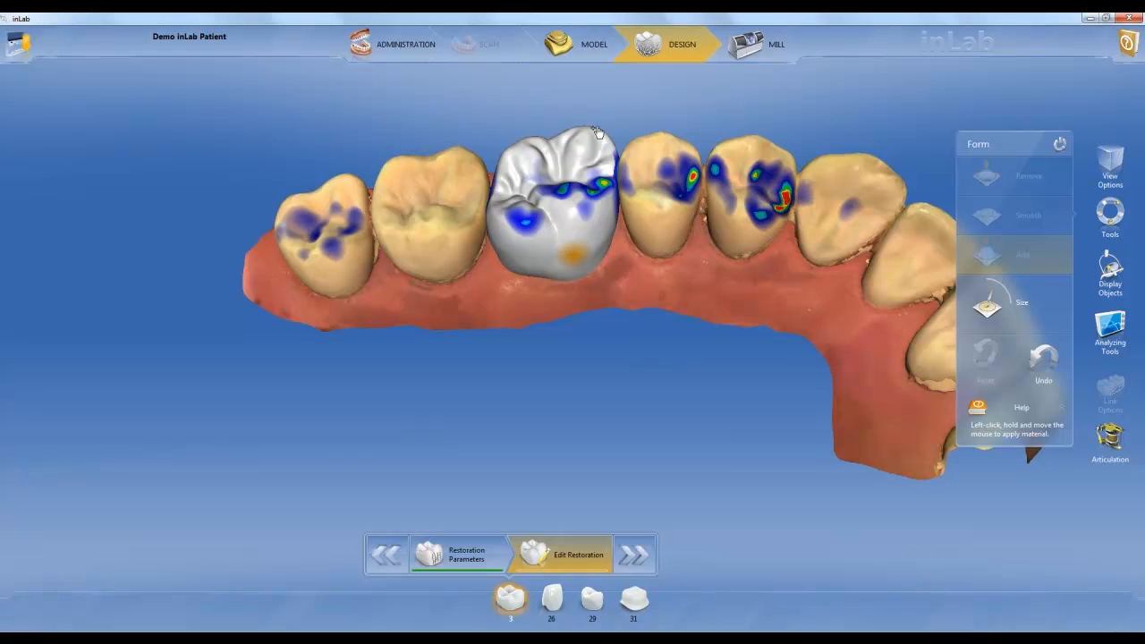
Try a full reduction of the tooth 3 restoration by 0.63 mm, and bring the reduction back
left_click_drag(577, 104, 578, 130)
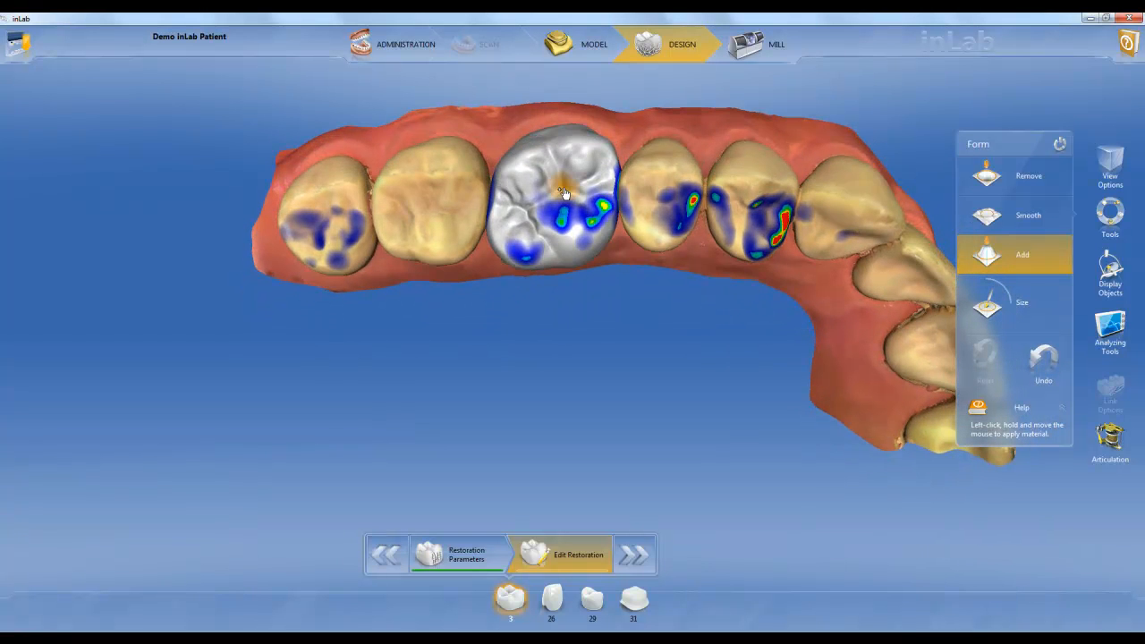
right_click(563, 189)
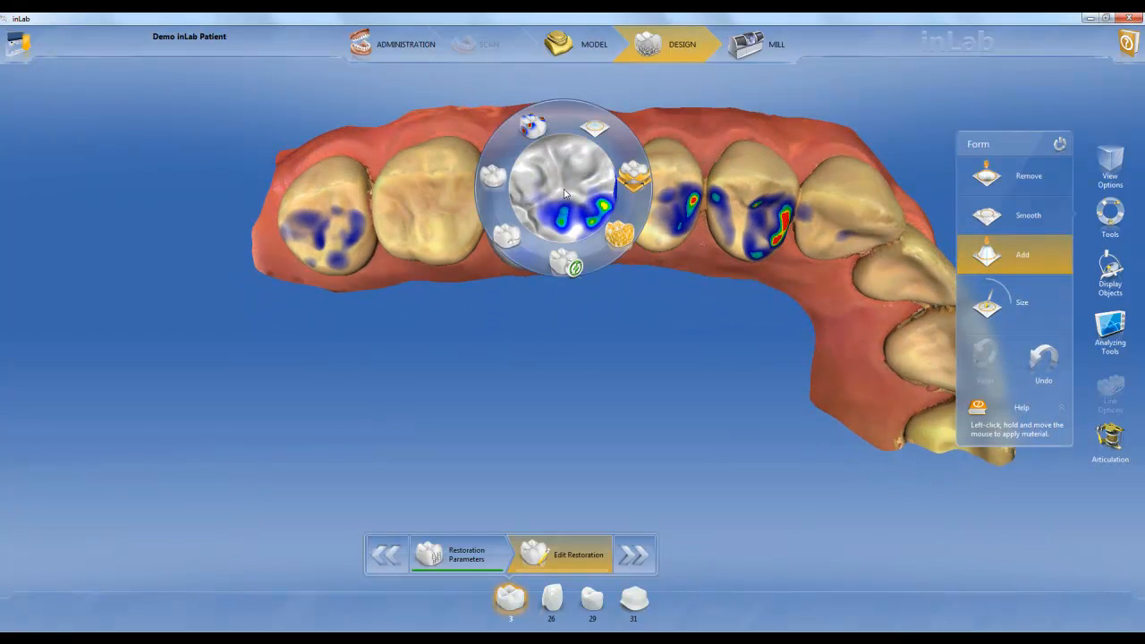
left_click(491, 174)
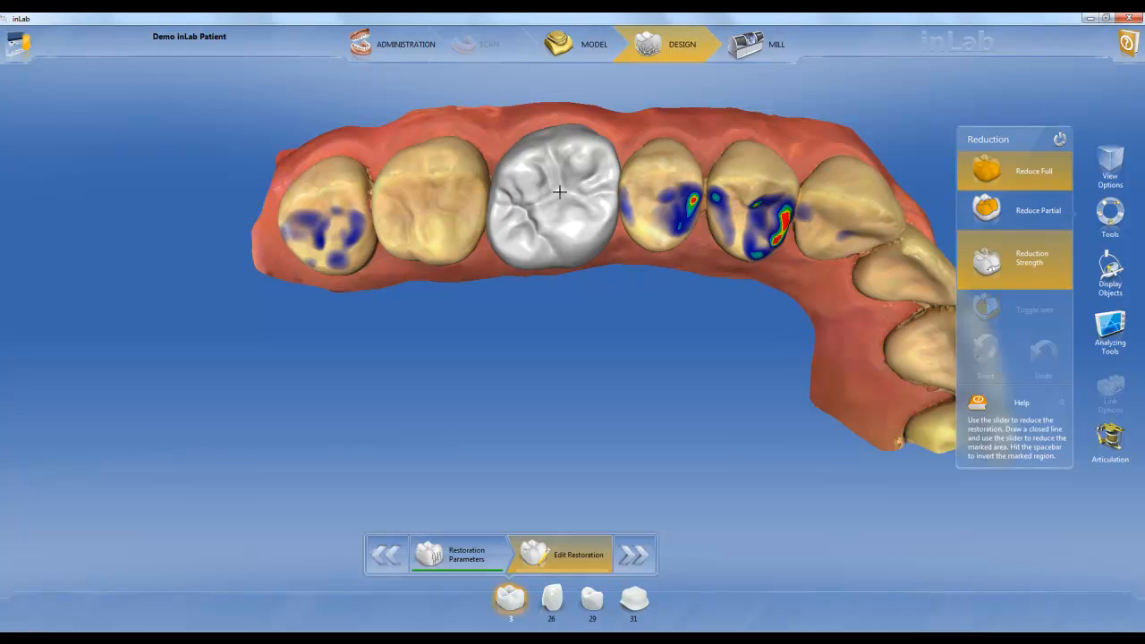
mouse_move(988, 261)
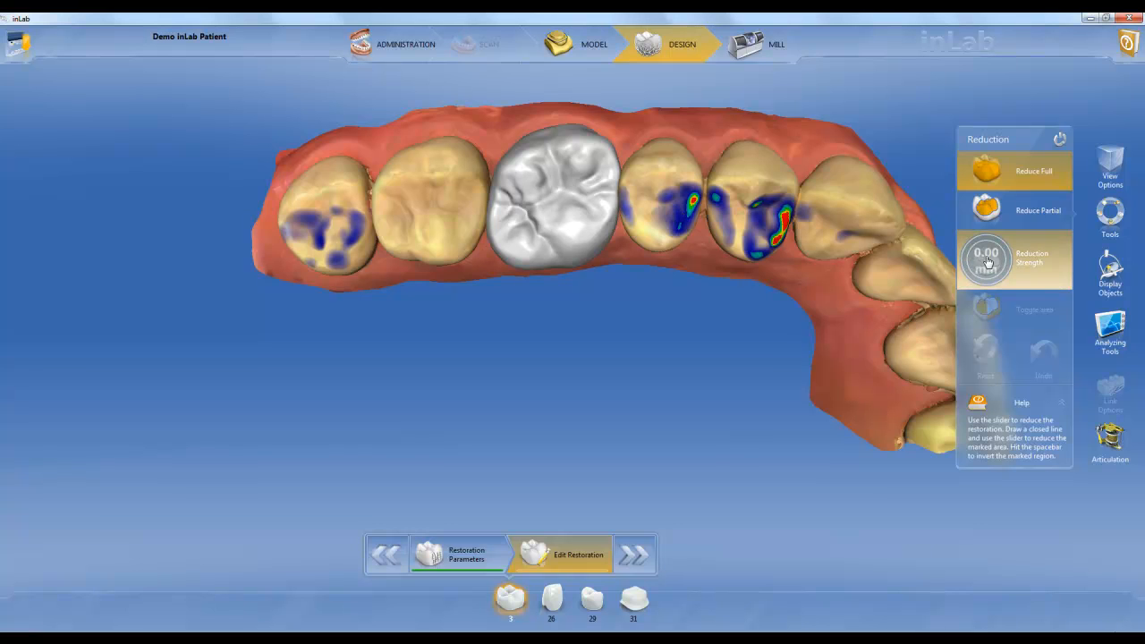
left_click_drag(987, 261, 978, 194)
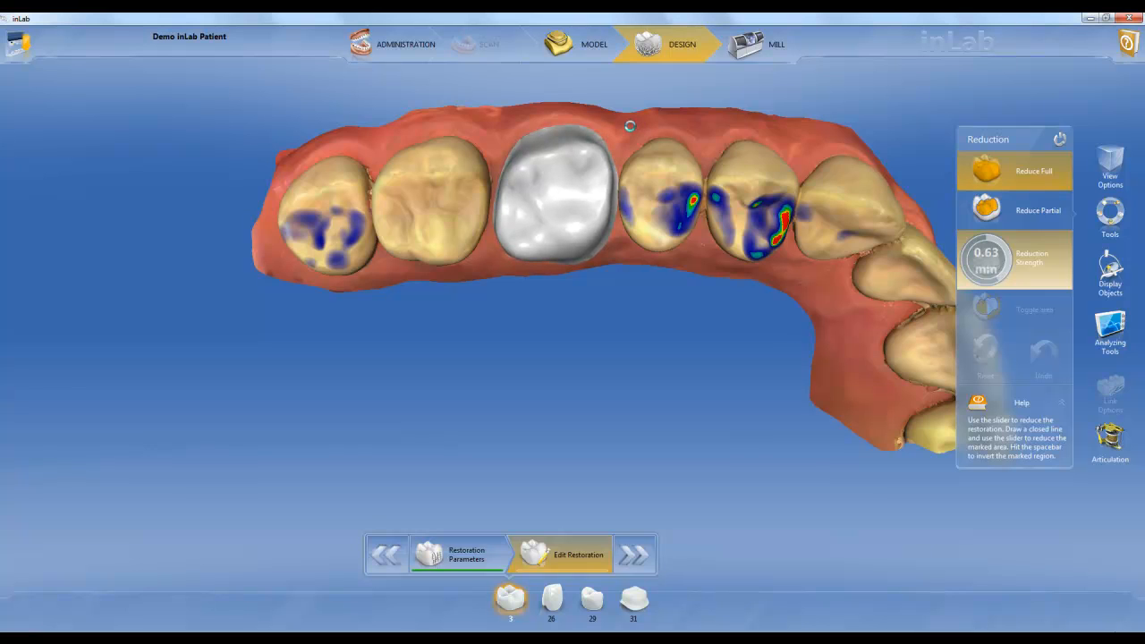
left_click_drag(612, 113, 693, 224)
mouse_move(976, 266)
left_click_drag(975, 266, 1009, 381)
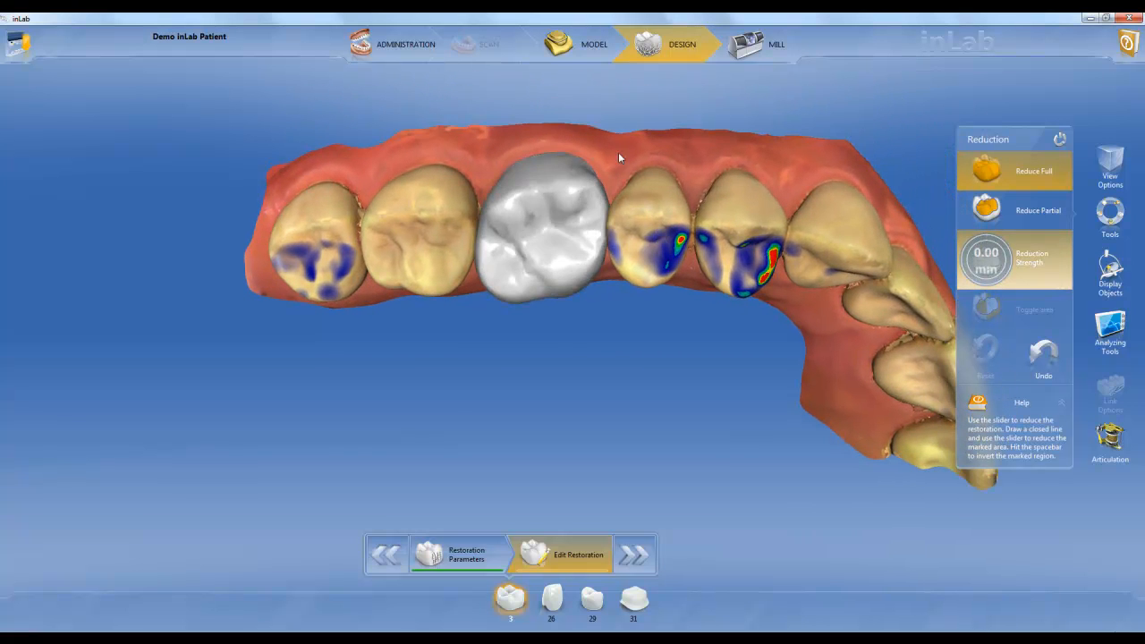
Outline a closed area on the buccal surface of tooth 3 and try a partial reduction of it by 0.50 mm
left_click_drag(594, 125, 586, 188)
left_click_drag(630, 246, 649, 269)
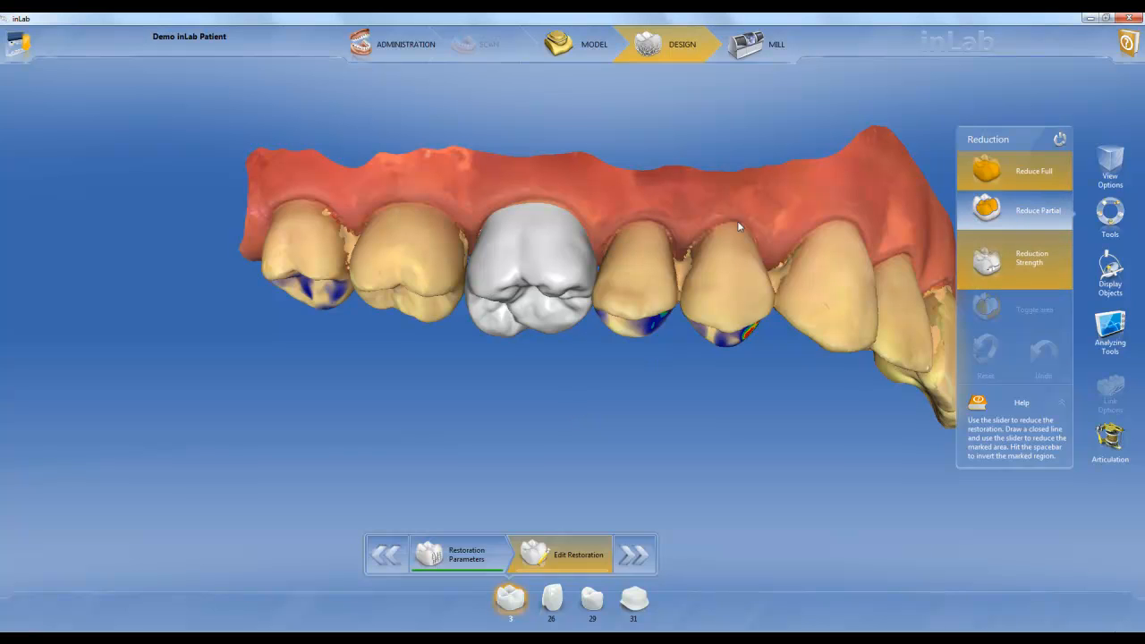
mouse_move(575, 279)
left_mouse_down()
mouse_move(469, 279)
mouse_move(471, 263)
left_mouse_up()
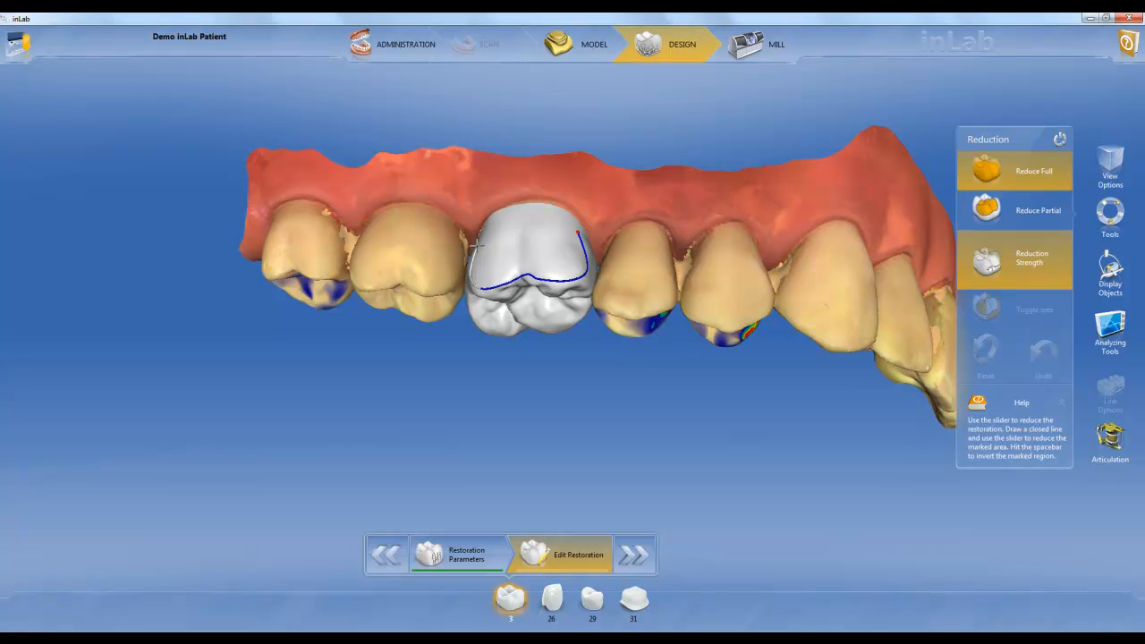
mouse_move(491, 220)
left_mouse_down()
mouse_move(527, 206)
mouse_move(577, 230)
left_mouse_up()
mouse_move(986, 268)
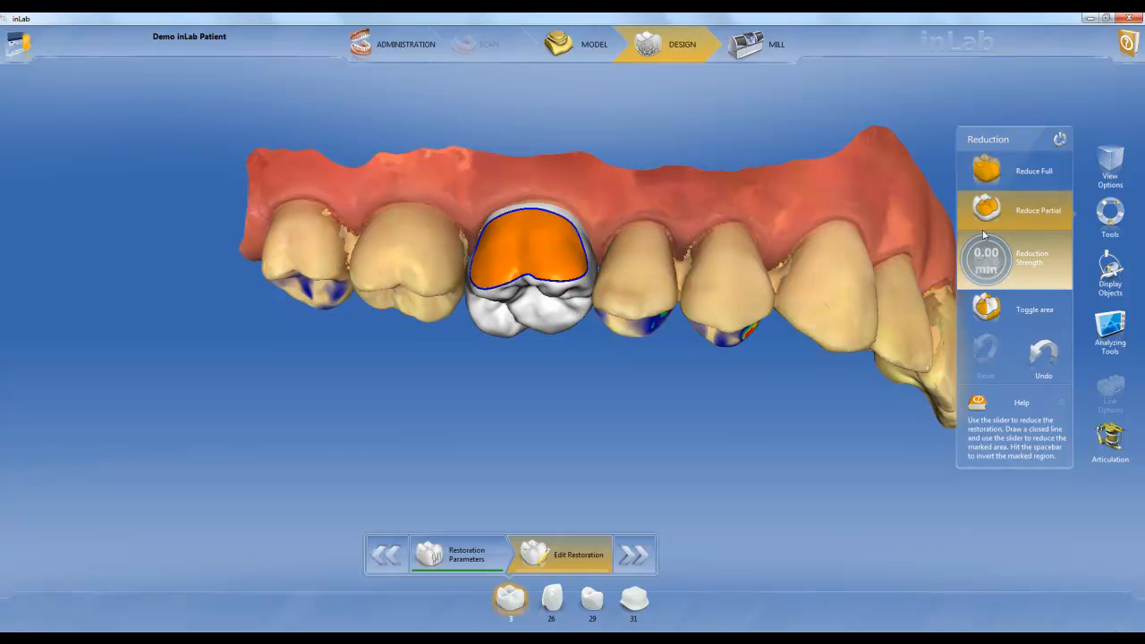
left_click_drag(977, 274, 981, 211)
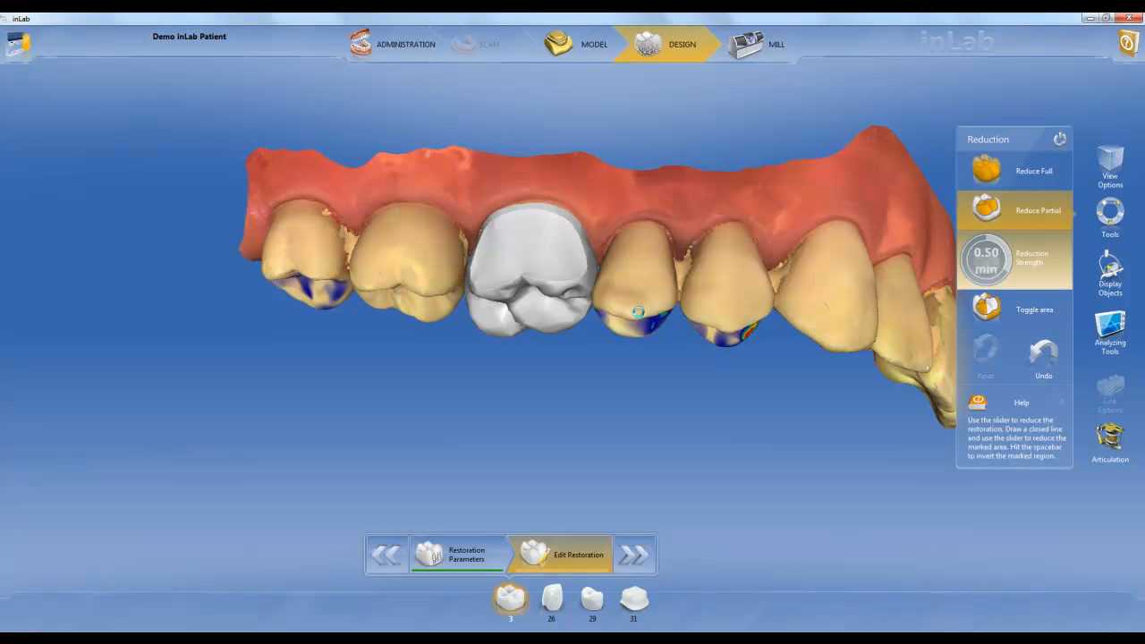
mouse_move(613, 324)
middle_mouse_down()
mouse_move(468, 321)
mouse_move(606, 328)
middle_mouse_up()
Undo the reductions made to the tooth 3 restoration and check its occlusal surface
middle_click_drag(567, 427, 577, 331)
left_click(1043, 351)
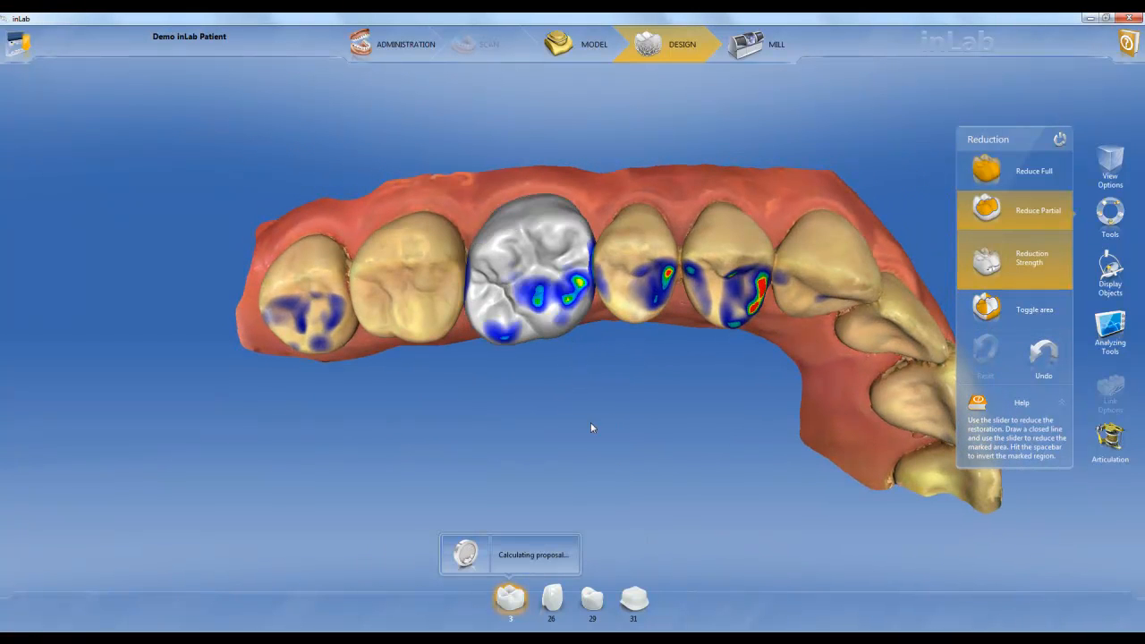
middle_click_drag(458, 370, 484, 400)
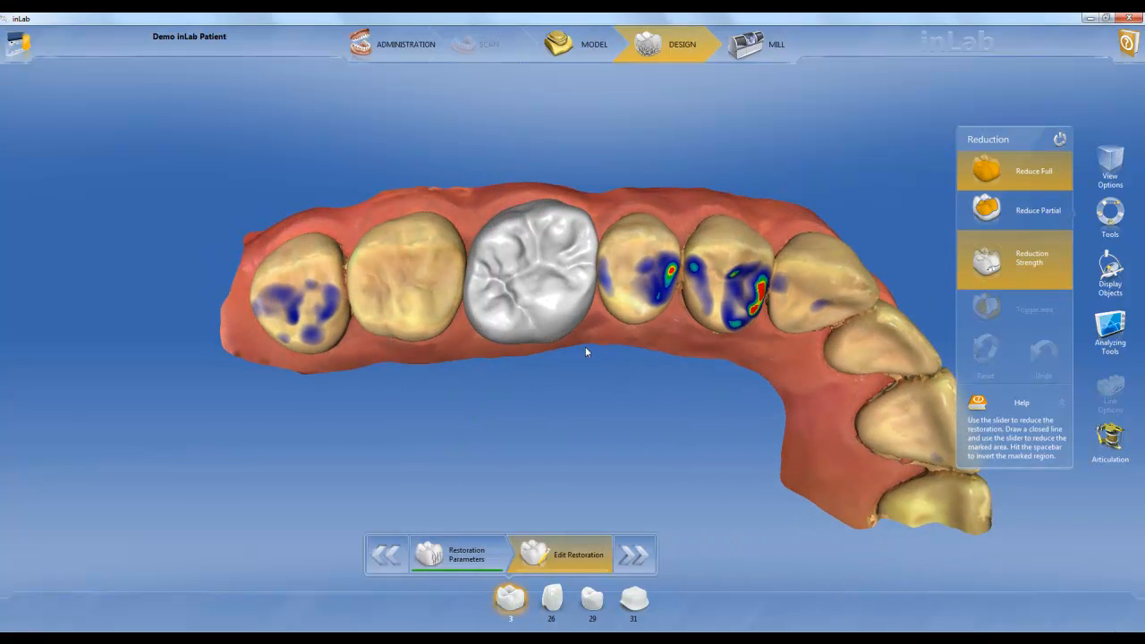
Reshape the mesiobuccal and distobuccal cusps and the central fissure of tooth 3 with the anatomical Shape tool in 4-directional mode
right_click(529, 280)
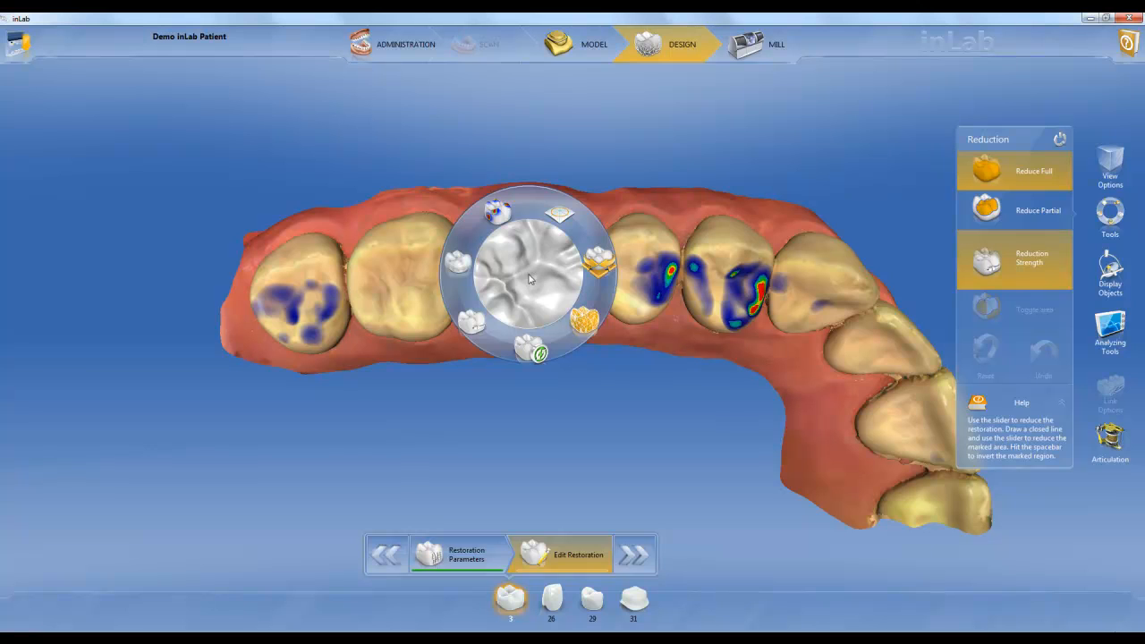
left_click(584, 318)
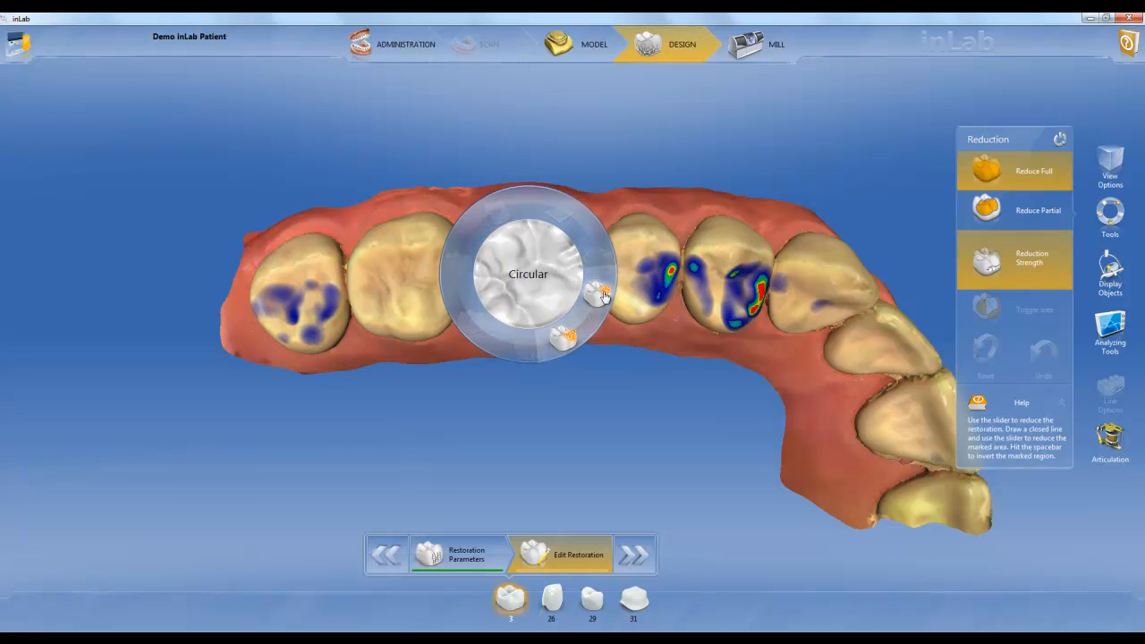
left_click(566, 338)
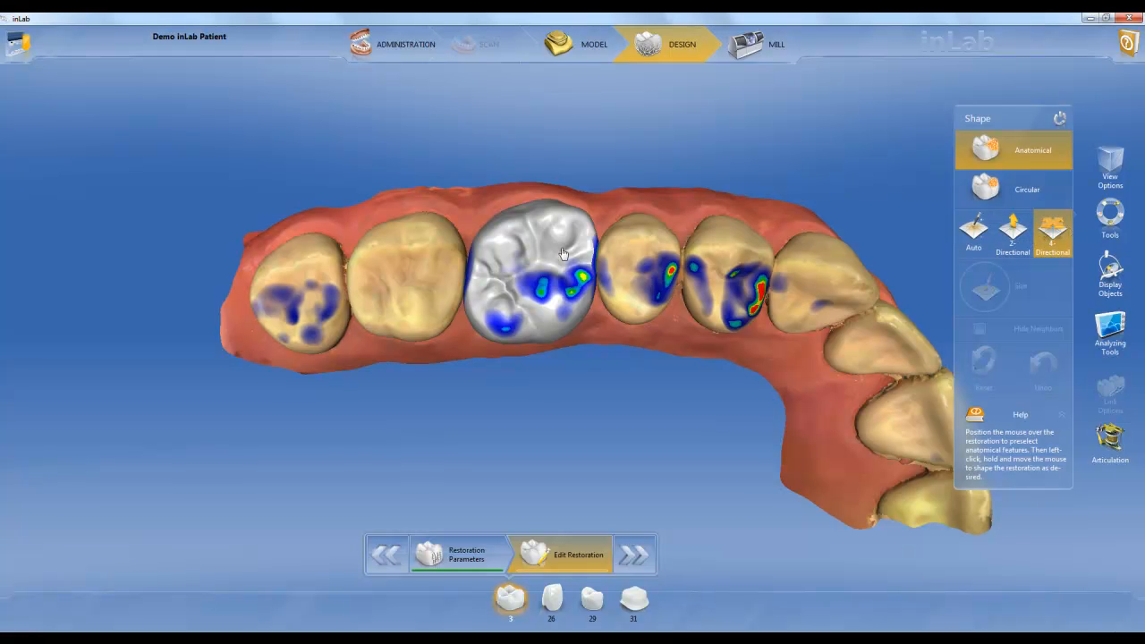
left_click_drag(569, 384, 561, 358)
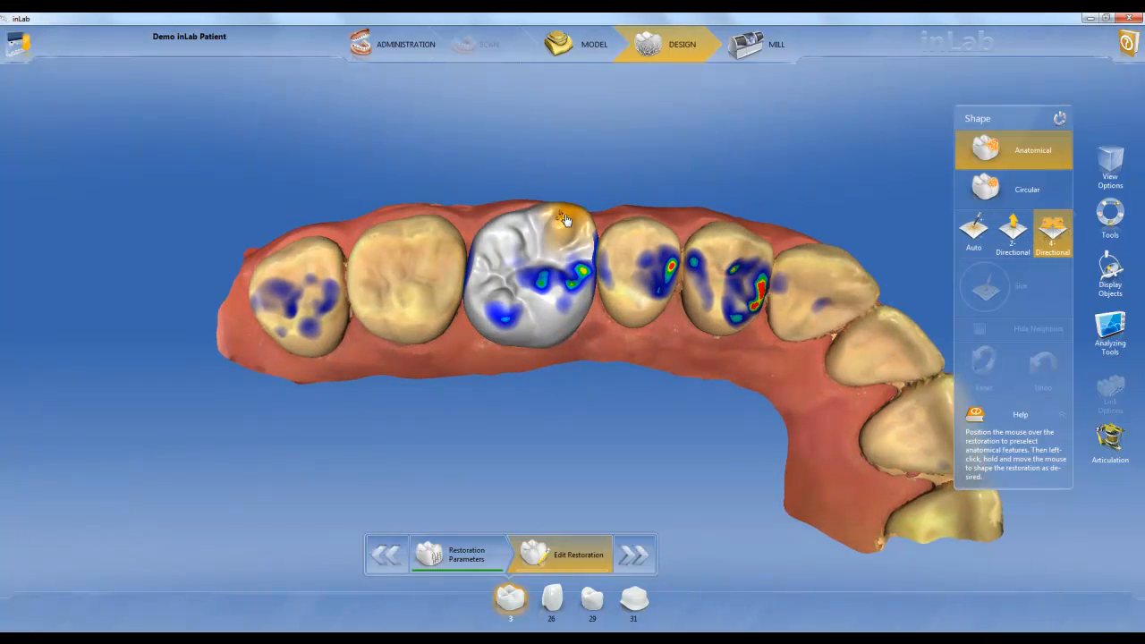
left_click_drag(566, 220, 571, 240)
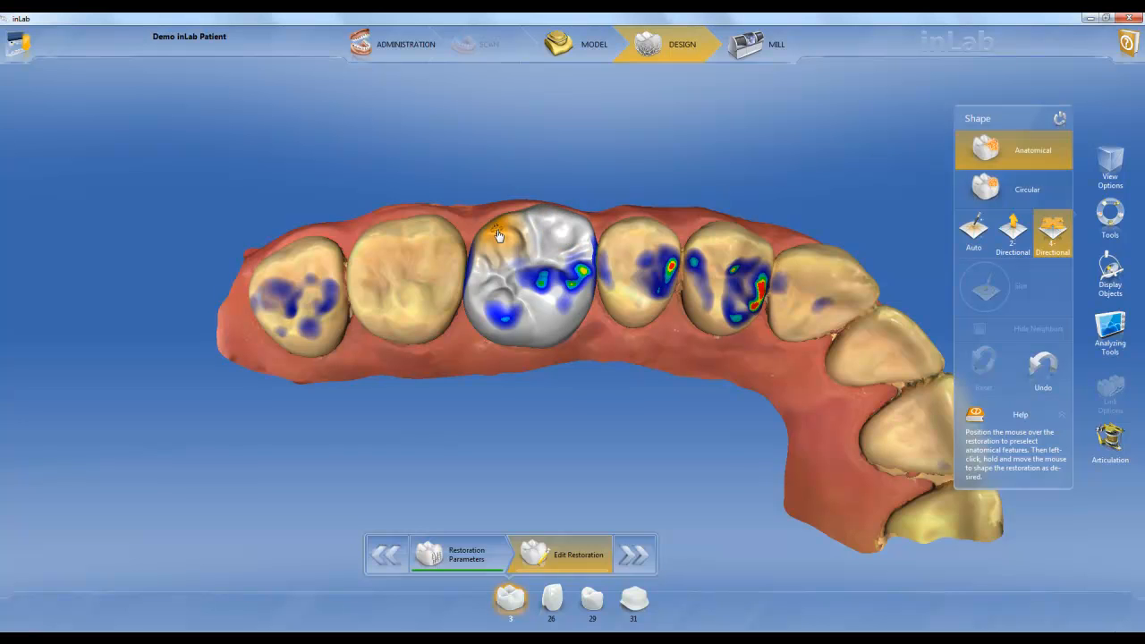
left_click_drag(497, 235, 492, 229)
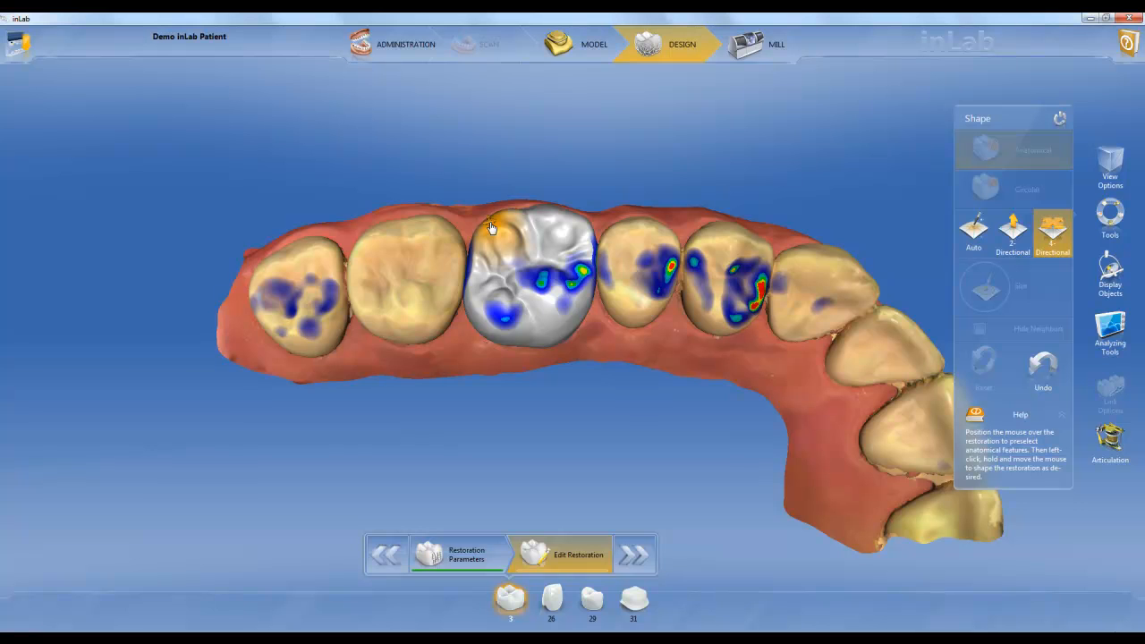
left_click_drag(533, 269, 530, 271)
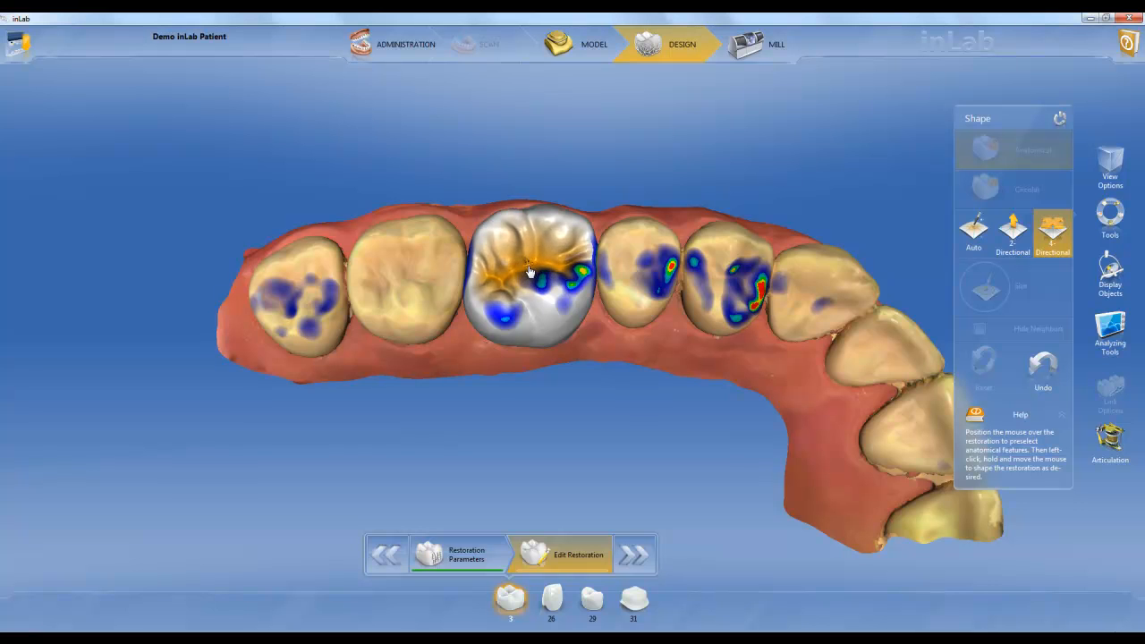
left_click_drag(610, 209, 609, 221)
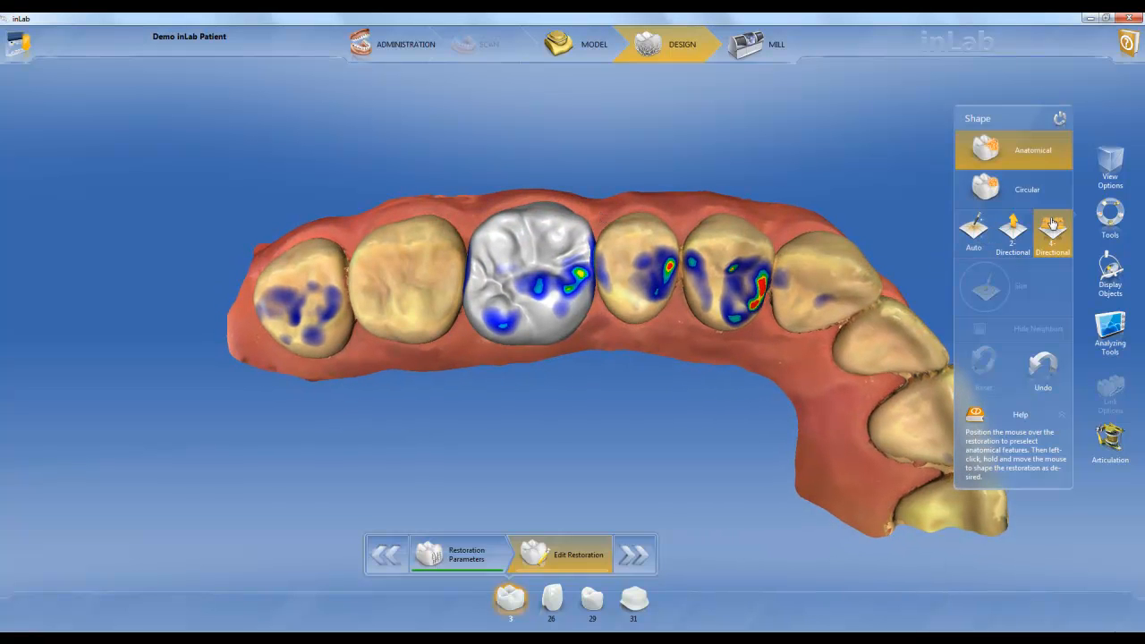
Shape the buccal surface and the mesial side of tooth 3 with the anatomical Shape tool in 2-directional mode
left_click(1001, 235)
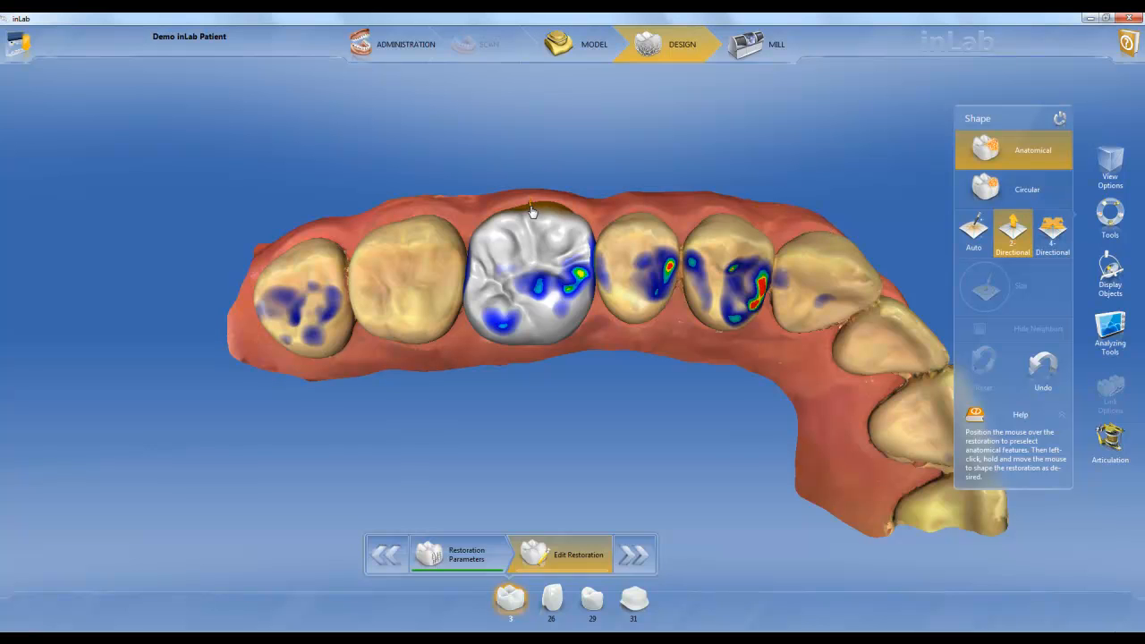
mouse_move(532, 209)
left_mouse_down()
mouse_move(531, 200)
mouse_move(534, 211)
left_mouse_up()
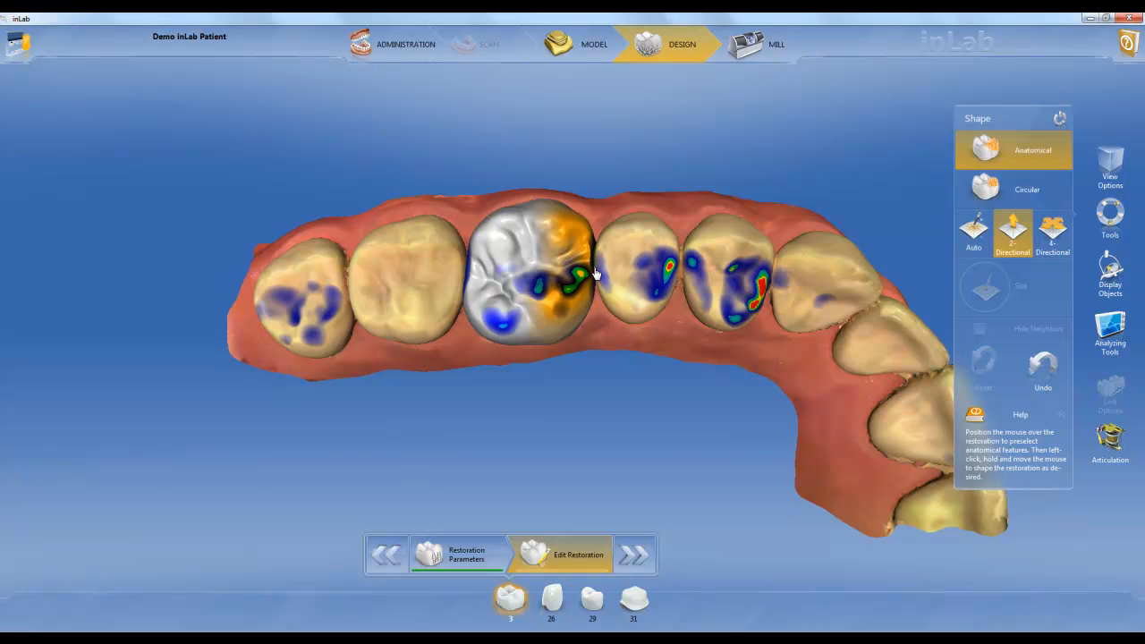
left_click_drag(591, 274, 584, 273)
Adjust the size of the circular Shape tool and try shaping the mesiopalatal cusp of tooth 3 in 2-directional mode
left_click(985, 186)
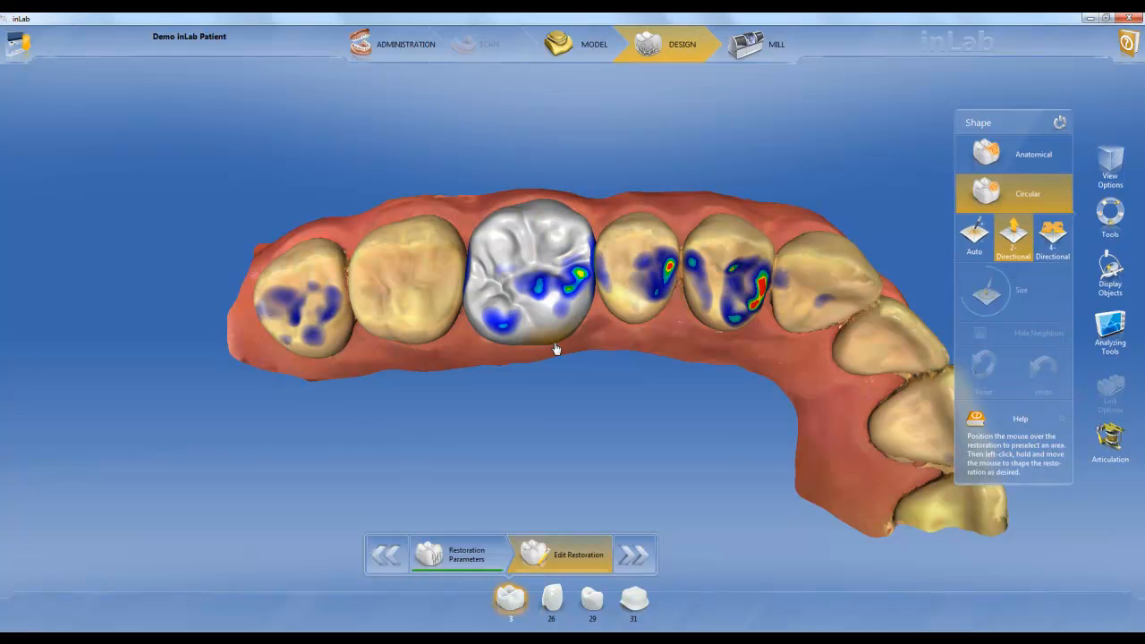
scroll(587, 376, "up", 5)
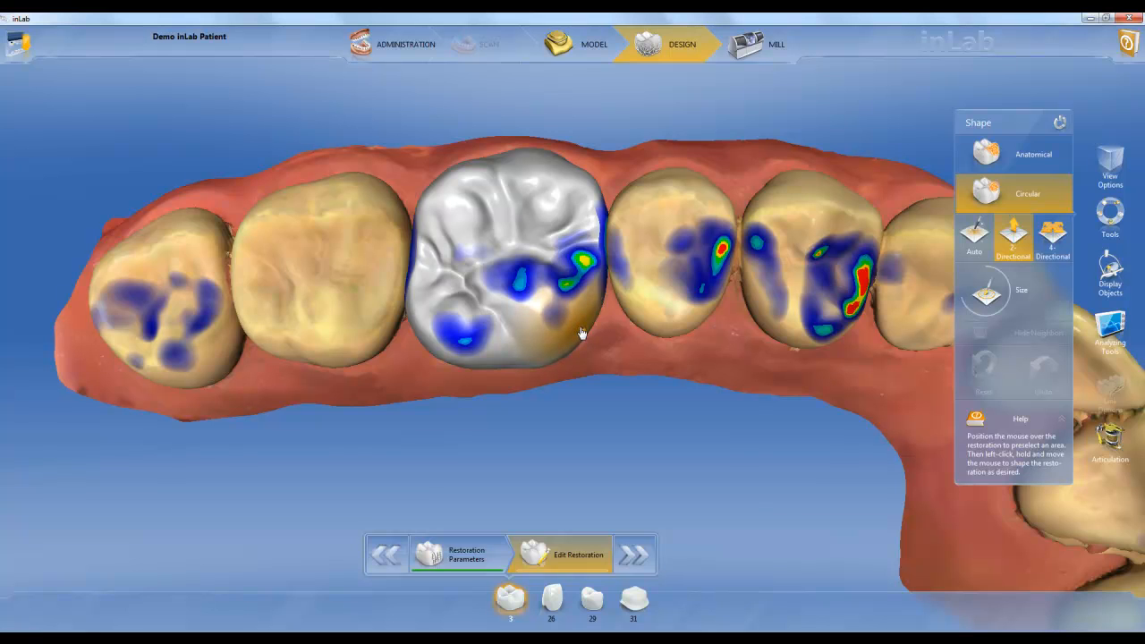
mouse_move(987, 288)
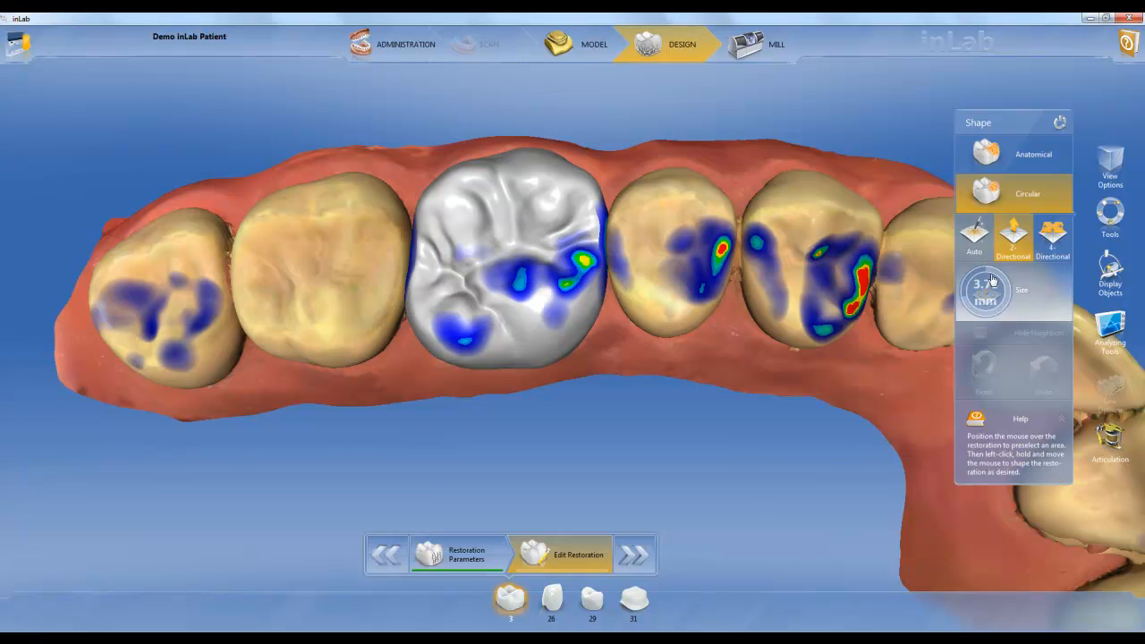
left_click_drag(985, 283, 997, 231)
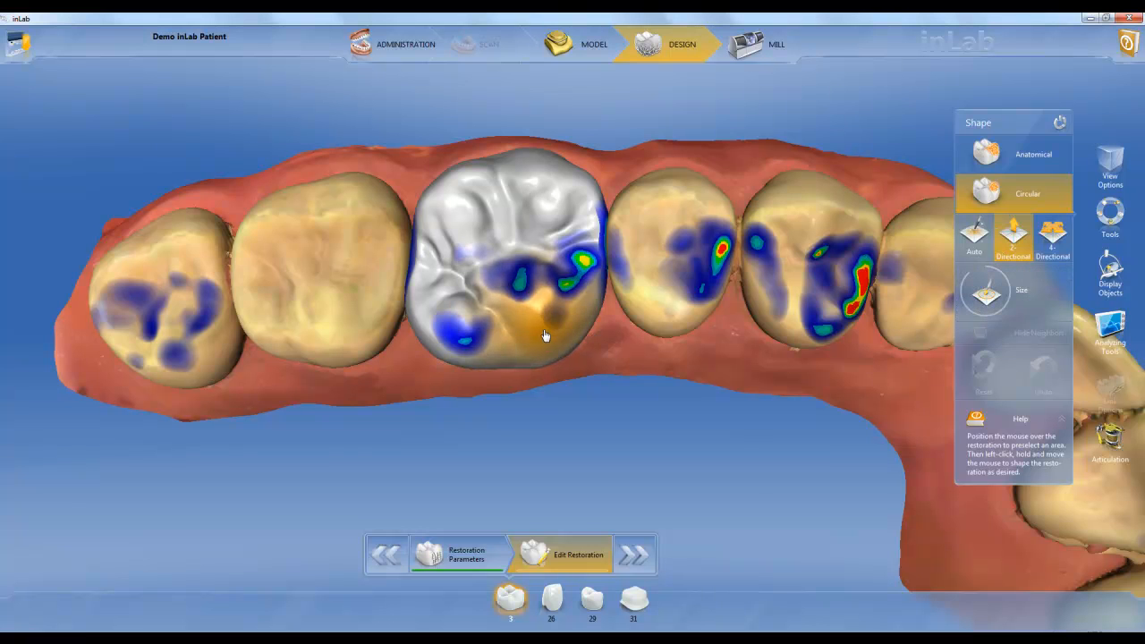
mouse_move(546, 335)
left_mouse_down()
mouse_move(544, 225)
mouse_move(548, 345)
left_mouse_up()
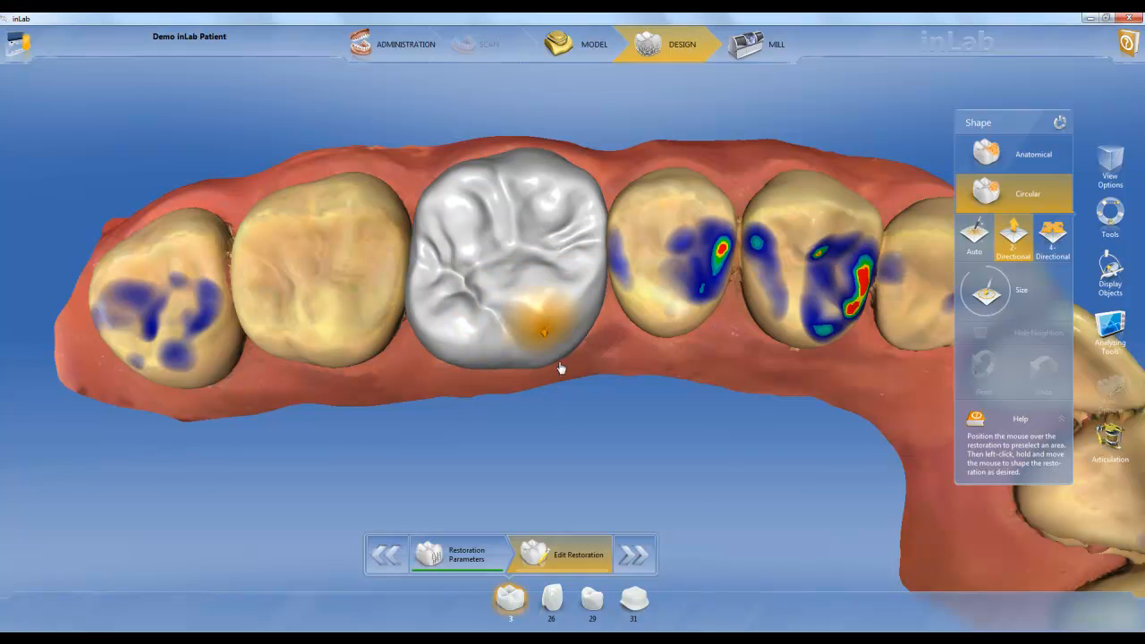
left_click_drag(554, 288, 569, 399)
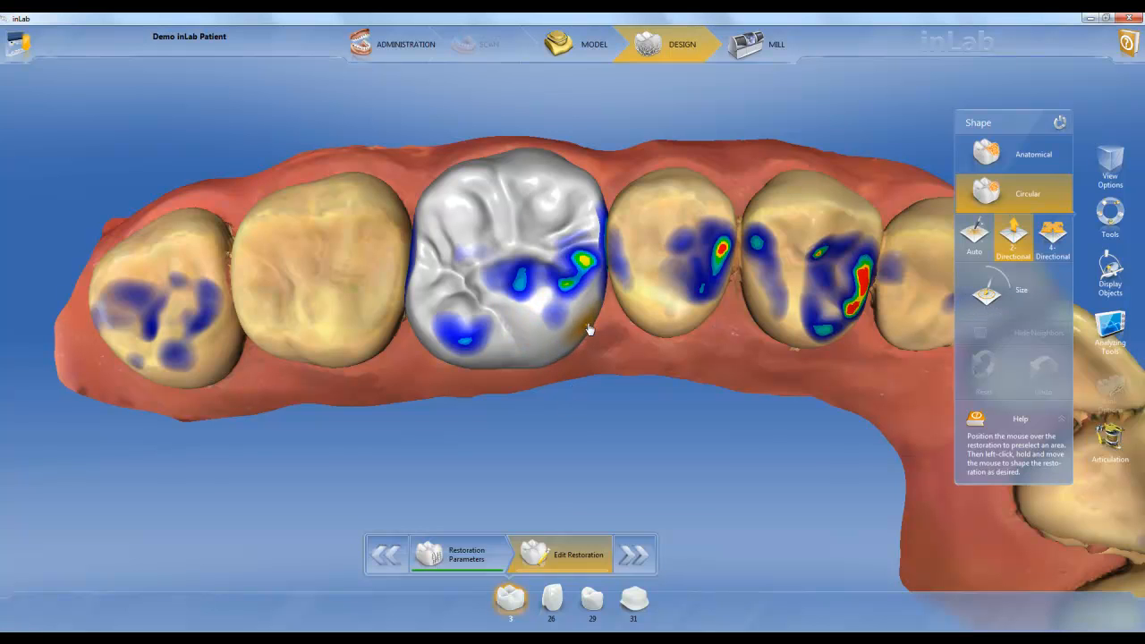
Shape the mesiopalatal edge of tooth 3 with the circular Shape tool at a small and then a larger size
left_click_drag(594, 332, 566, 336)
right_click_drag(566, 337, 553, 203)
left_click_drag(593, 346, 587, 348)
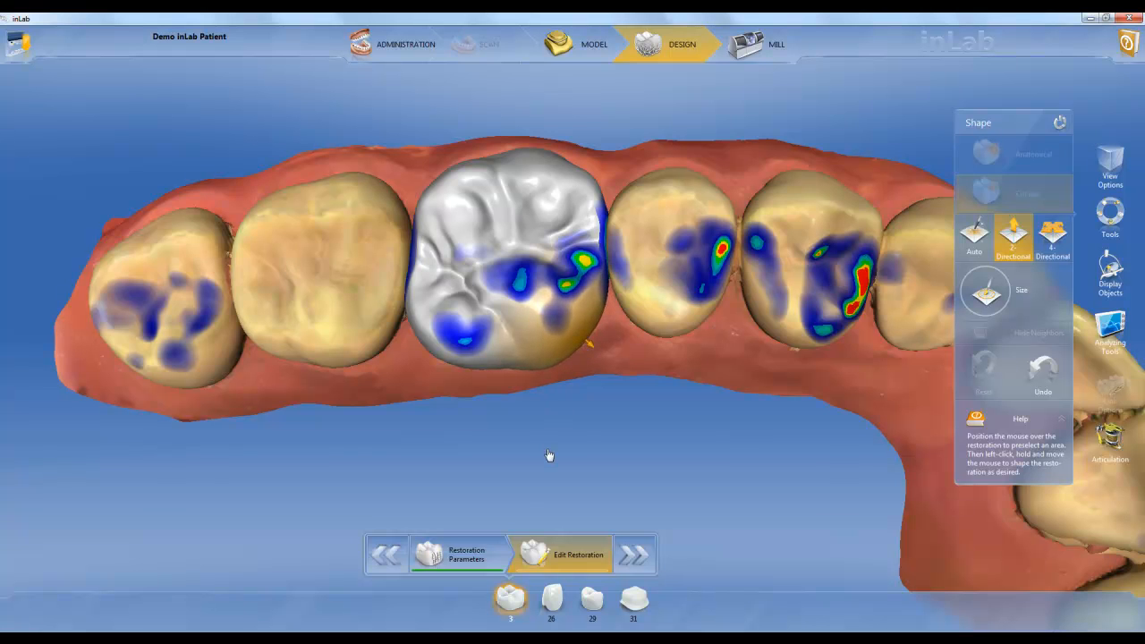
Adjust the palatal and occlusal areas of tooth 3 with the circular Shape tool, working around its mesiopalatal contacts
left_click_drag(556, 451, 577, 392)
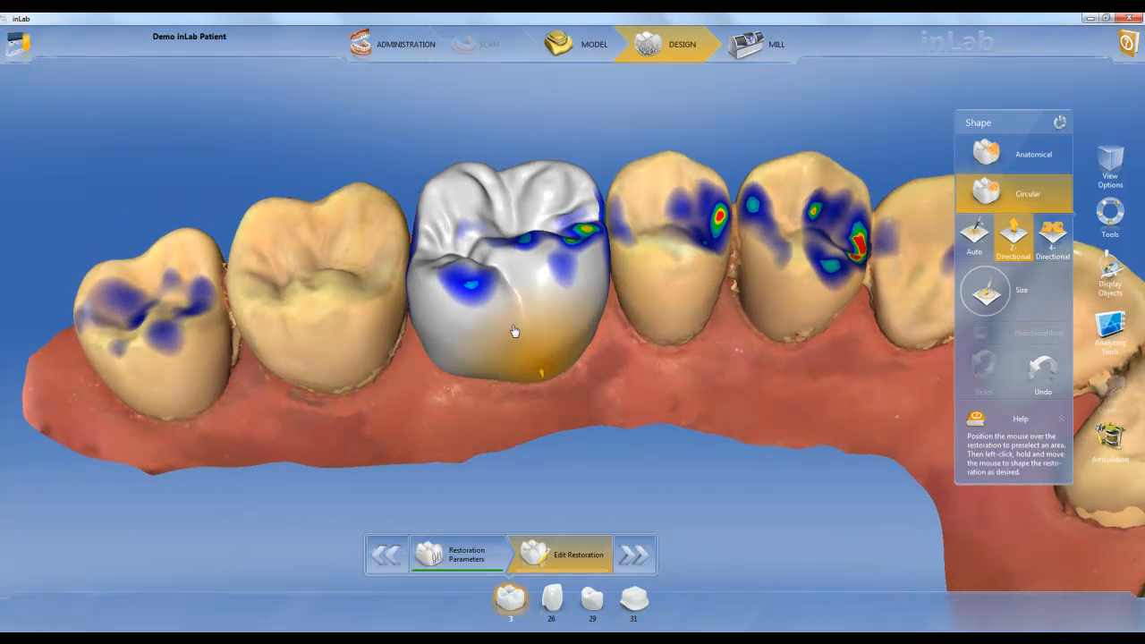
left_click_drag(427, 254, 424, 251)
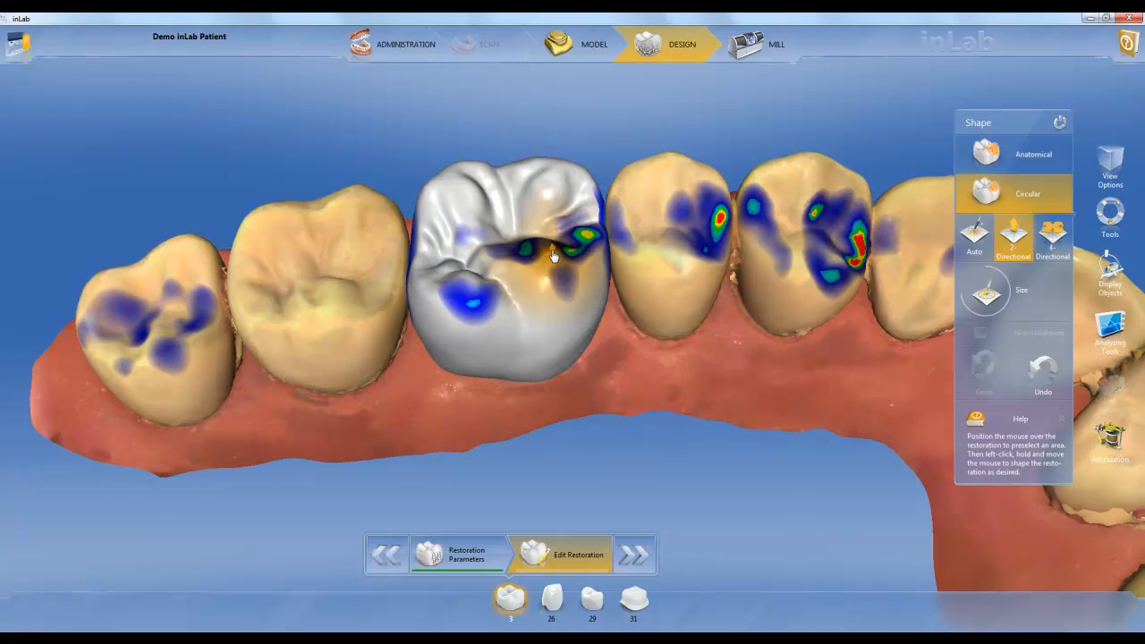
left_click_drag(578, 251, 636, 274)
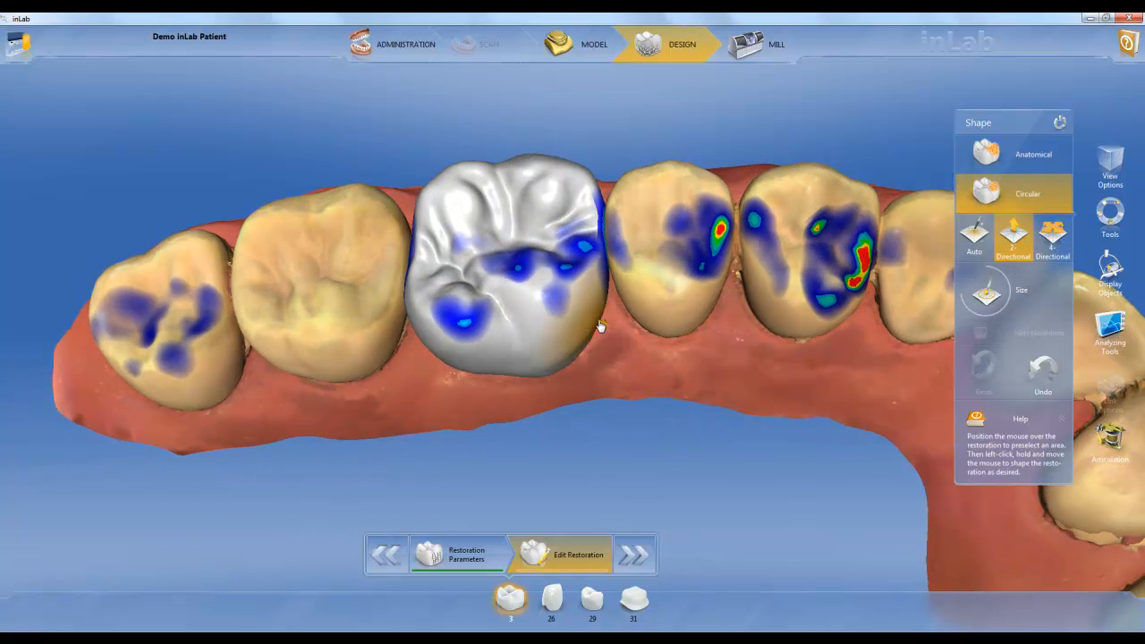
left_click_drag(602, 326, 606, 329)
left_click_drag(522, 128, 537, 274)
left_click_drag(573, 317, 547, 420)
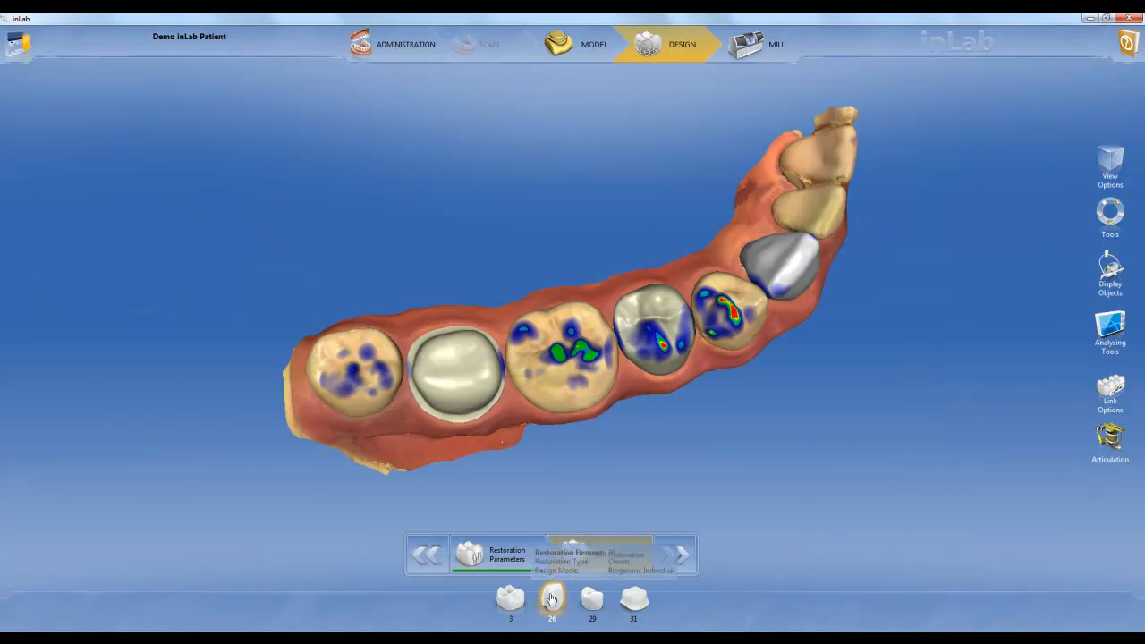
Apply an Incisal Variation to the tooth 26 crown and set its strength to -1.15
left_click_drag(606, 473, 501, 402)
left_click_drag(846, 353, 687, 339)
scroll(686, 337, "up", 5)
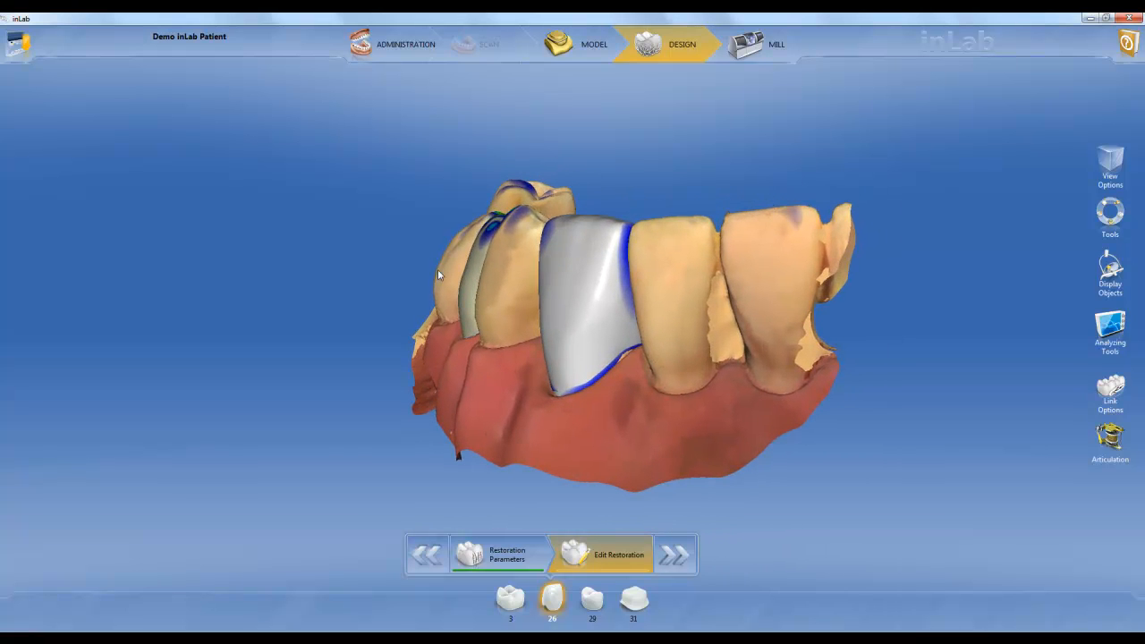
right_click(495, 272)
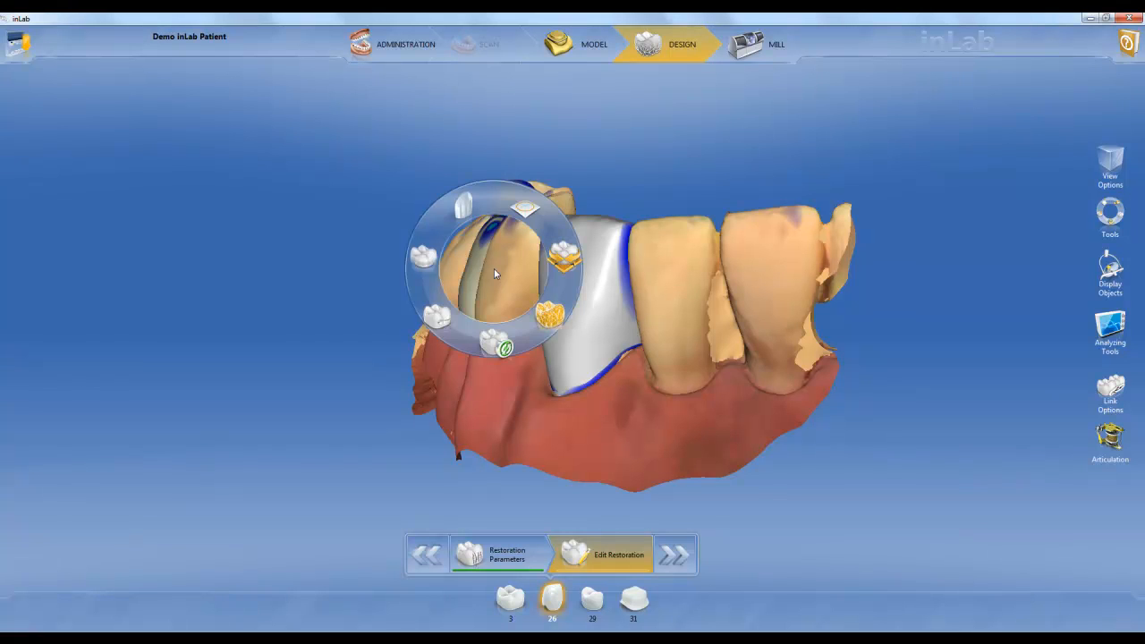
left_click(464, 208)
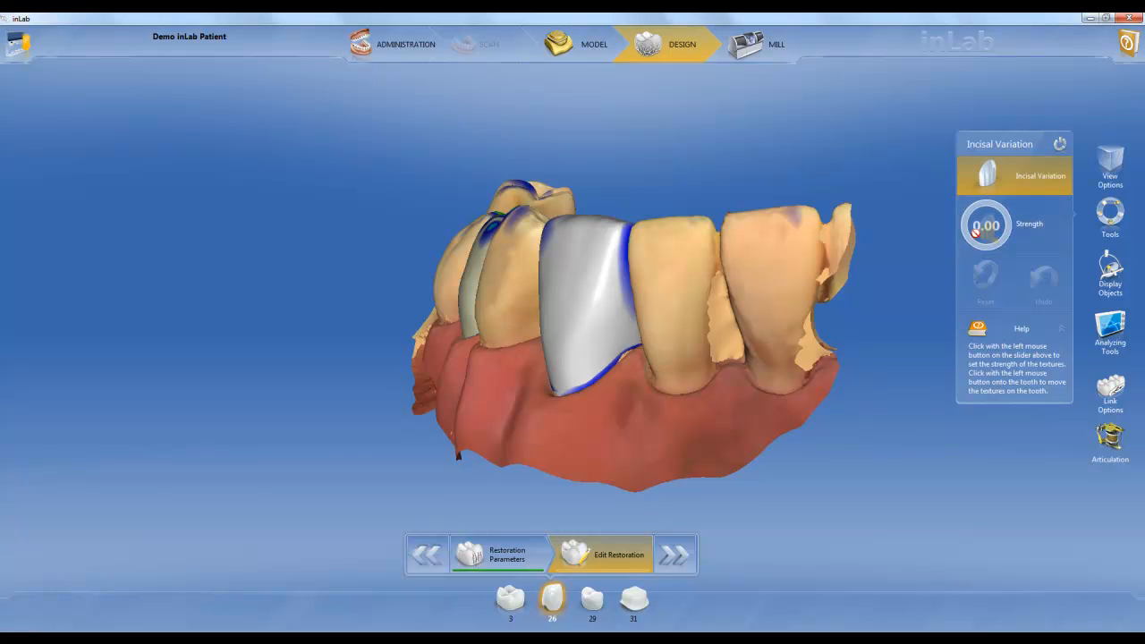
left_click_drag(977, 233, 988, 412)
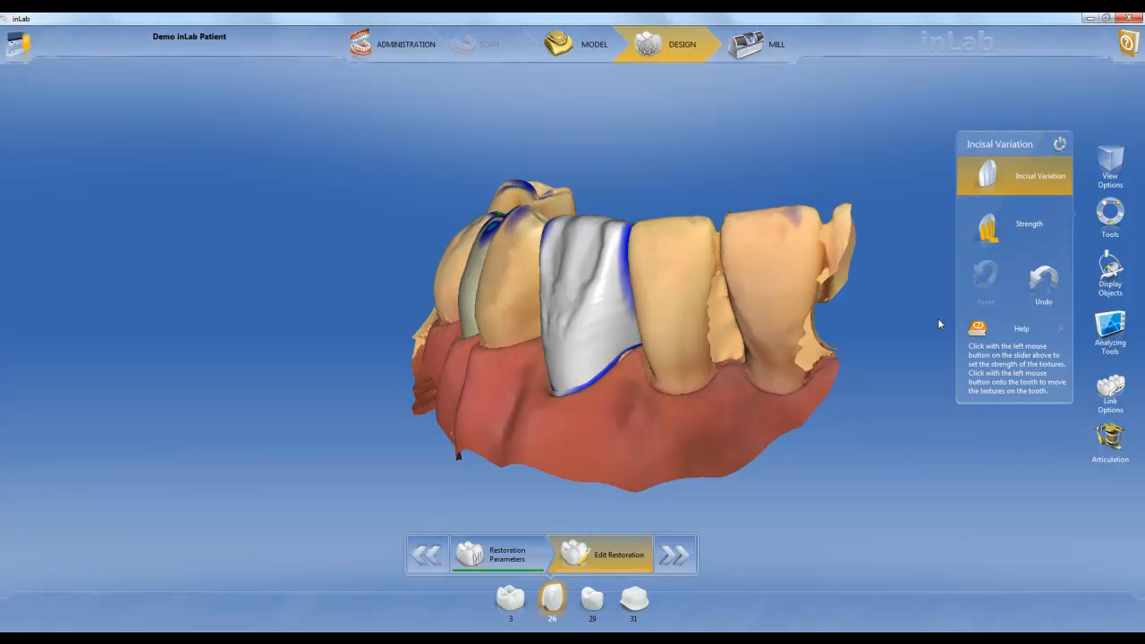
left_click_drag(989, 232, 984, 162)
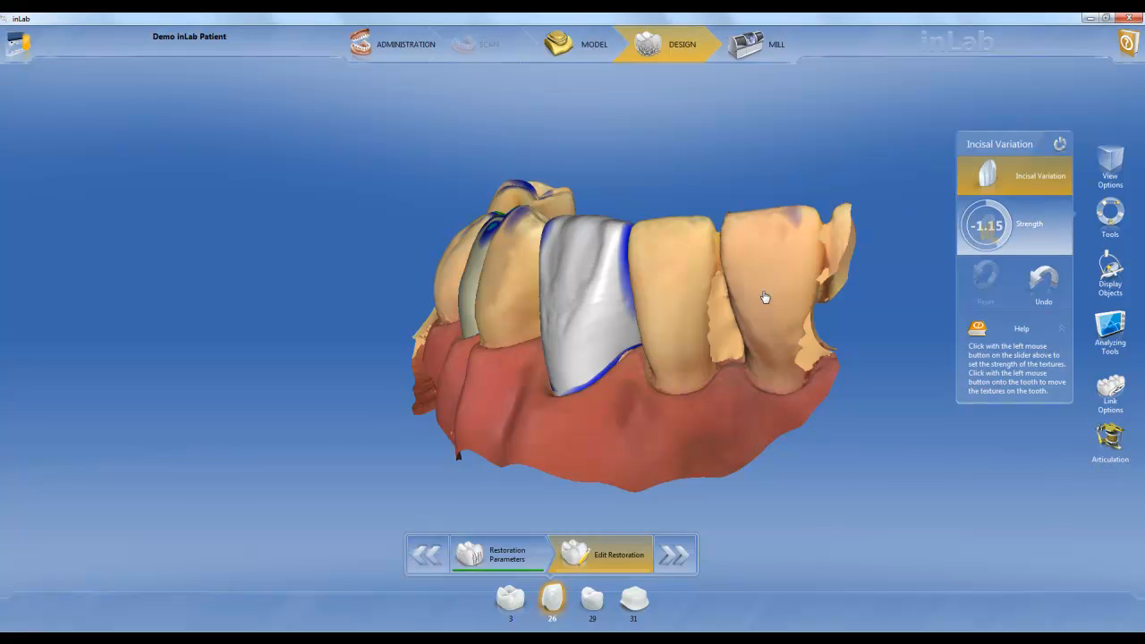
Move the incisal texture across the labial surface of tooth 26
middle_click_drag(683, 305, 755, 299)
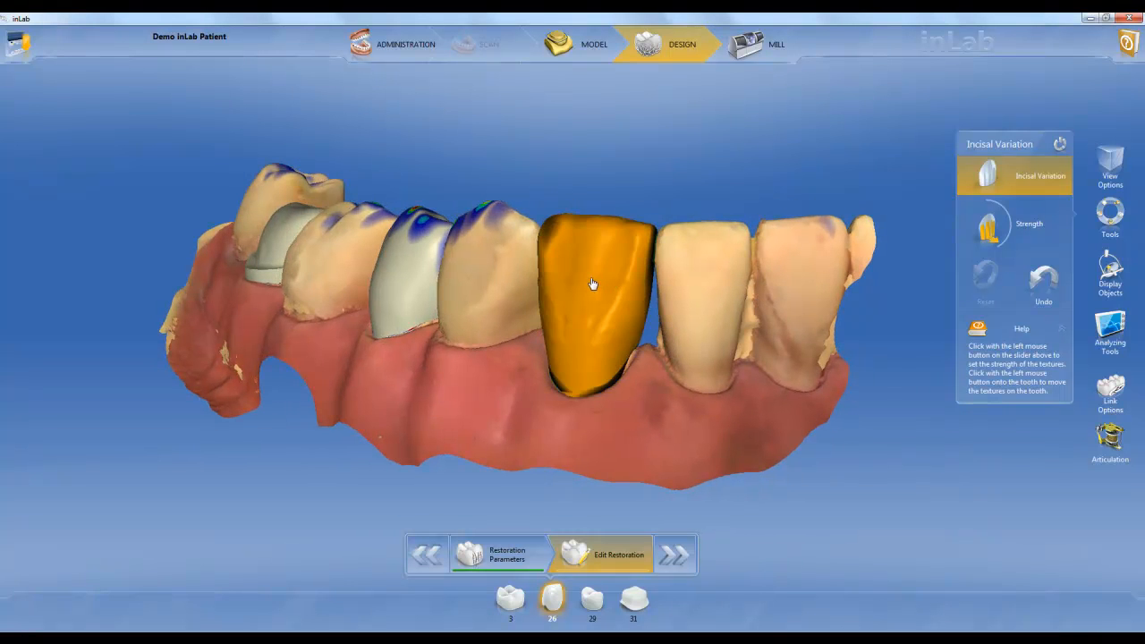
mouse_move(599, 289)
left_mouse_down()
mouse_move(592, 300)
mouse_move(586, 284)
left_mouse_up()
mouse_move(722, 326)
left_mouse_down()
mouse_move(606, 336)
mouse_move(742, 320)
left_mouse_up()
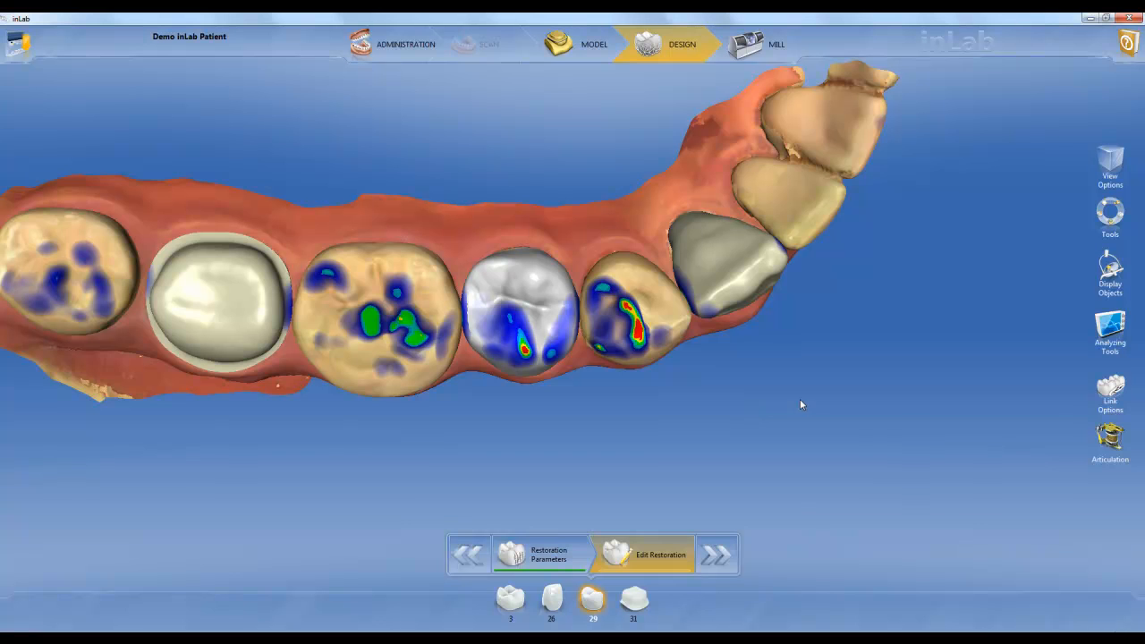
Show the occlusal compass on tooth 29 and examine the jaw movement in the articulation animation from several sides
left_click(1109, 438)
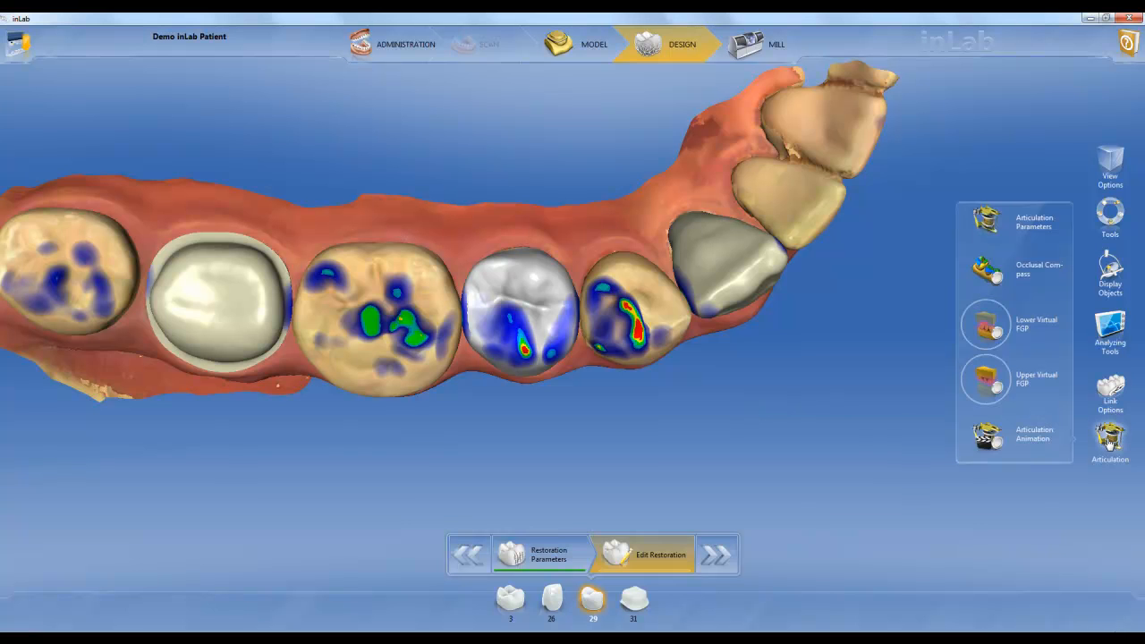
left_click(998, 281)
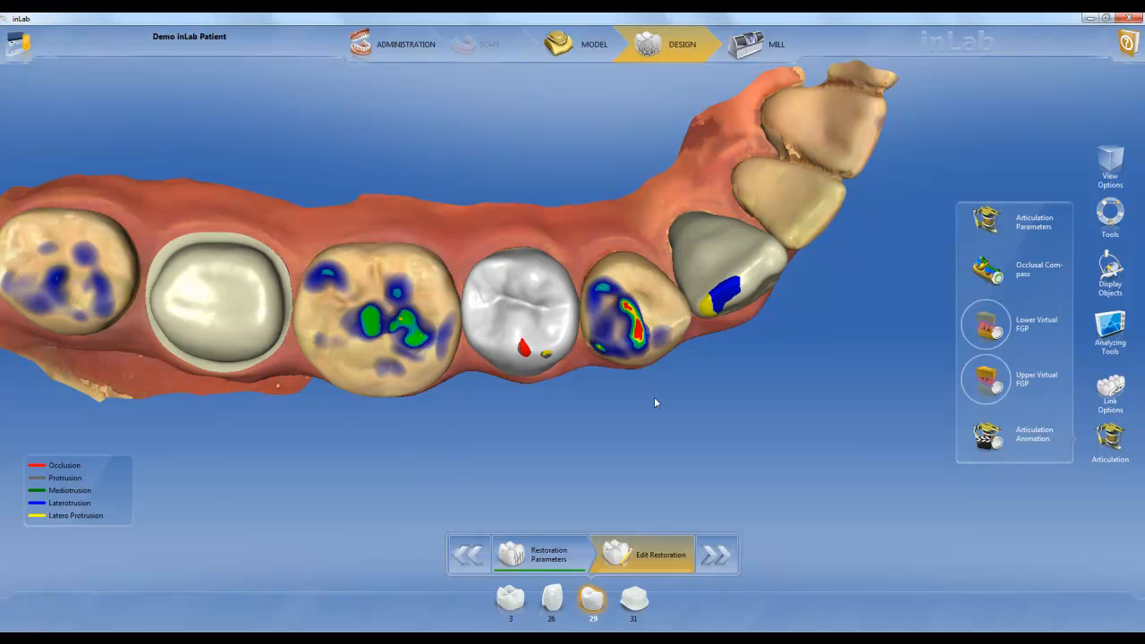
left_click(998, 443)
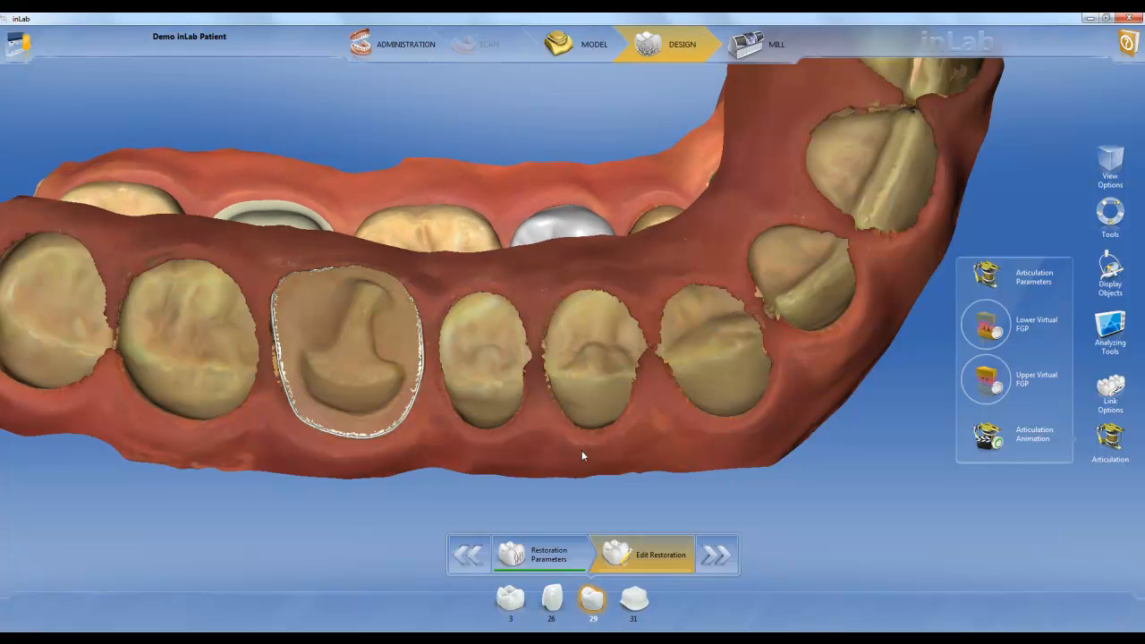
left_click_drag(581, 451, 577, 297)
mouse_move(760, 327)
left_mouse_down()
mouse_move(636, 333)
mouse_move(779, 331)
left_mouse_up()
left_click_drag(556, 170, 578, 289)
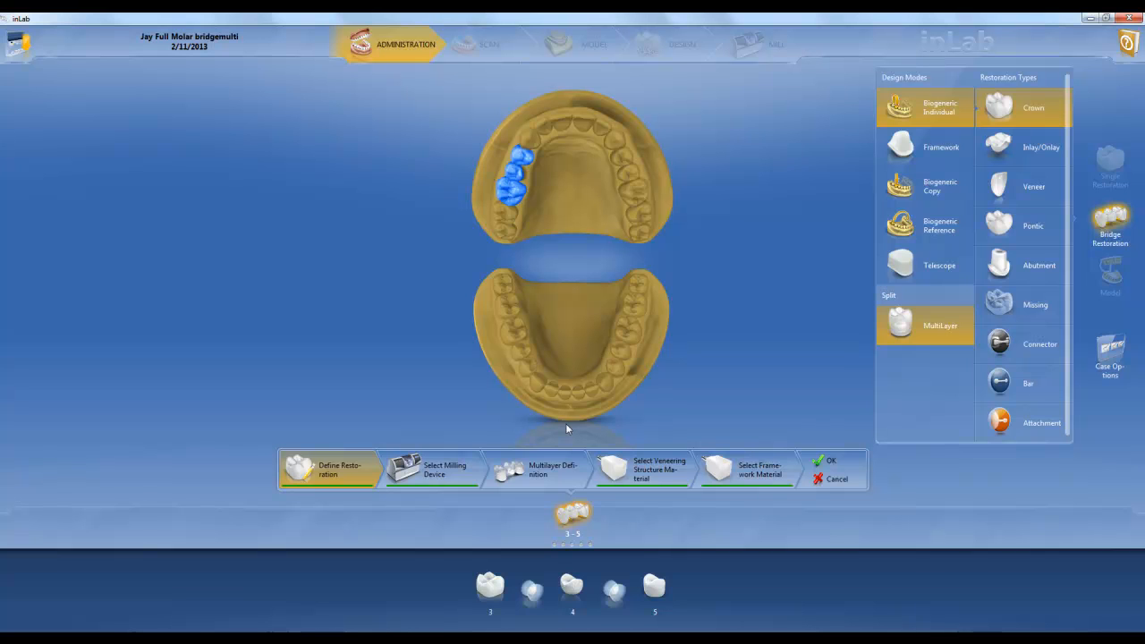
In the 3-5 bridge's multilayer definition, merge the tooth 3 crown veneering and the veneering connector between teeth 4 and 5 into the framework
left_click(542, 480)
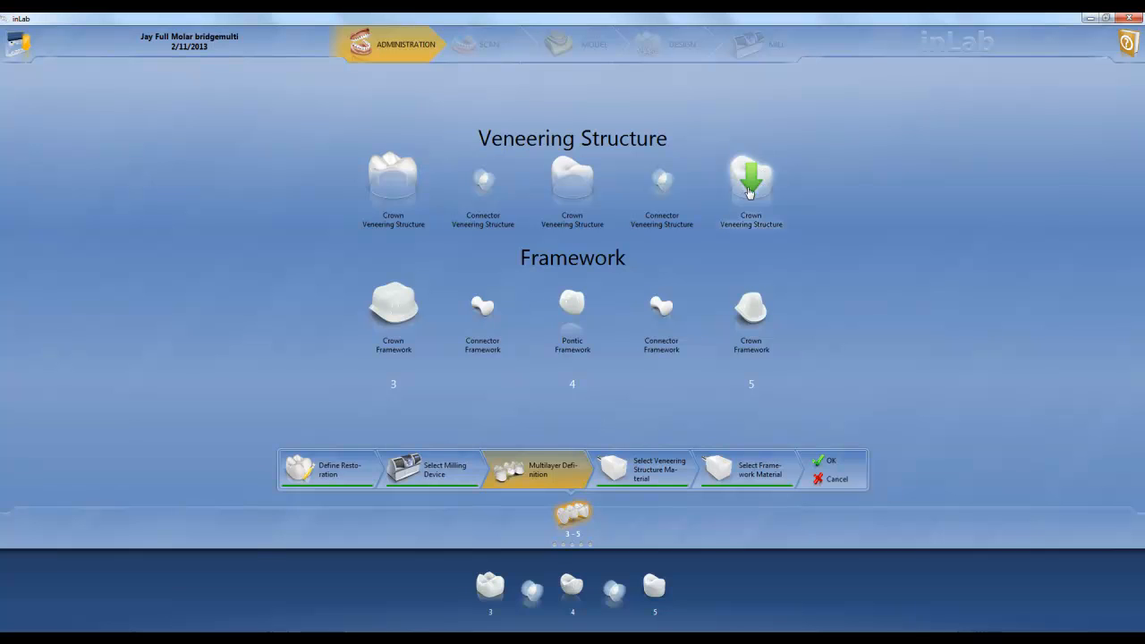
left_click(394, 184)
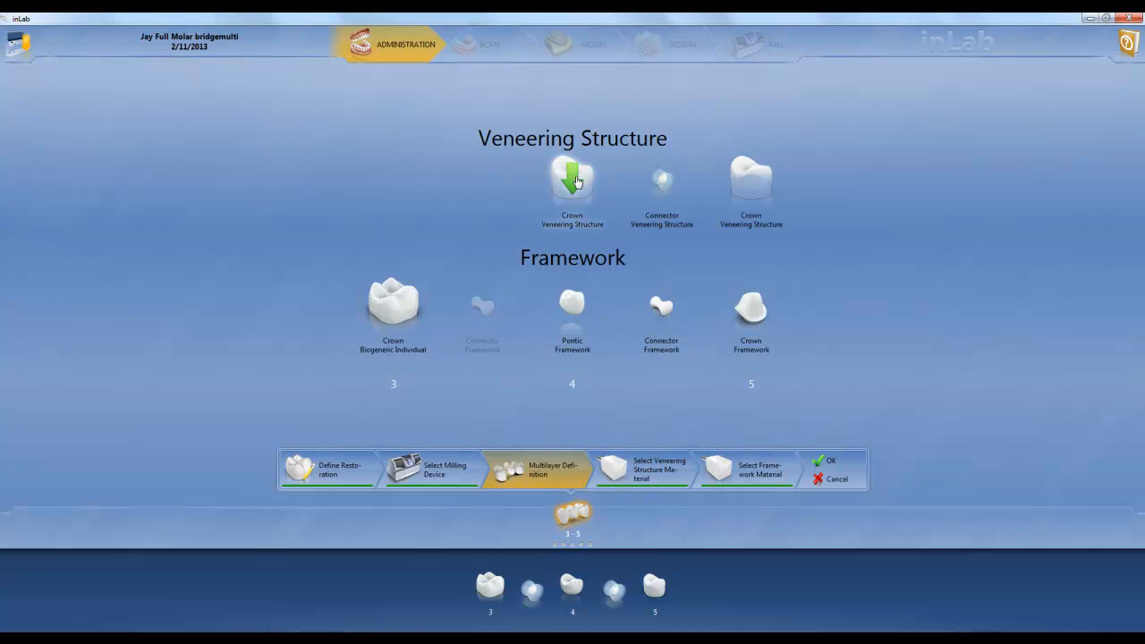
left_click(662, 183)
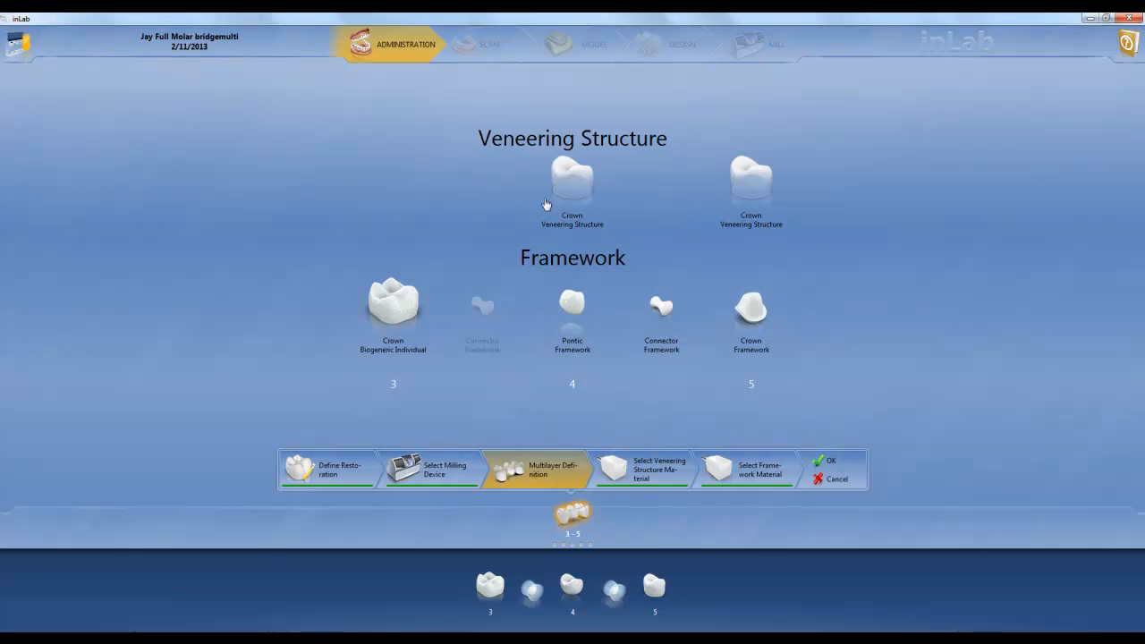
Return the veneering connector between teeth 4 and 5 to the veneering structure and accept the multilayer definition
left_click(663, 308)
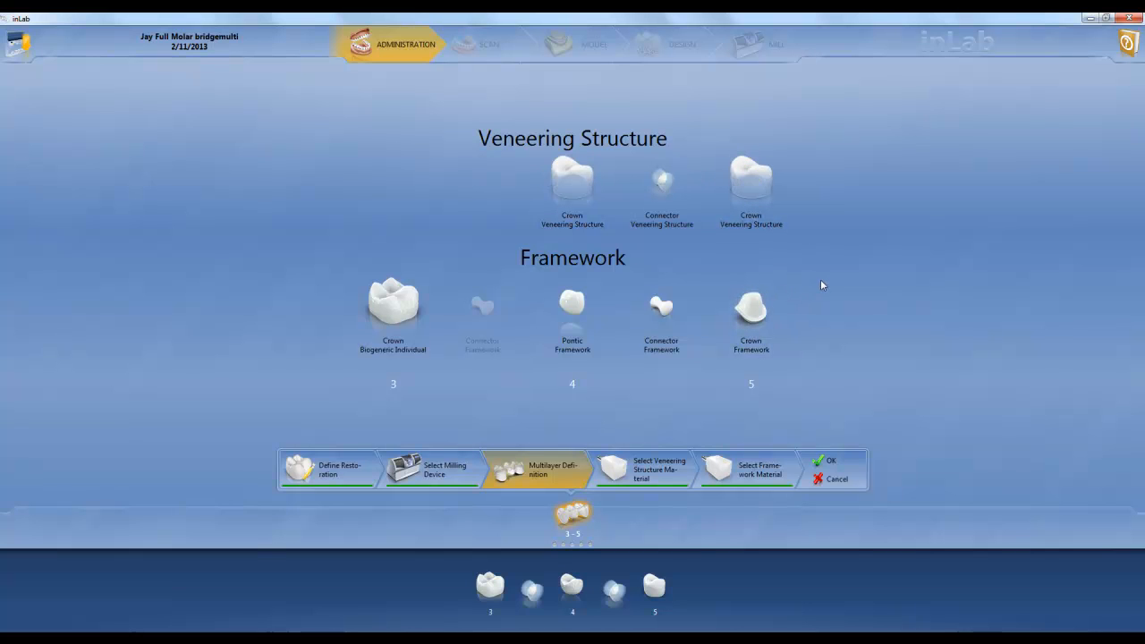
left_click(829, 461)
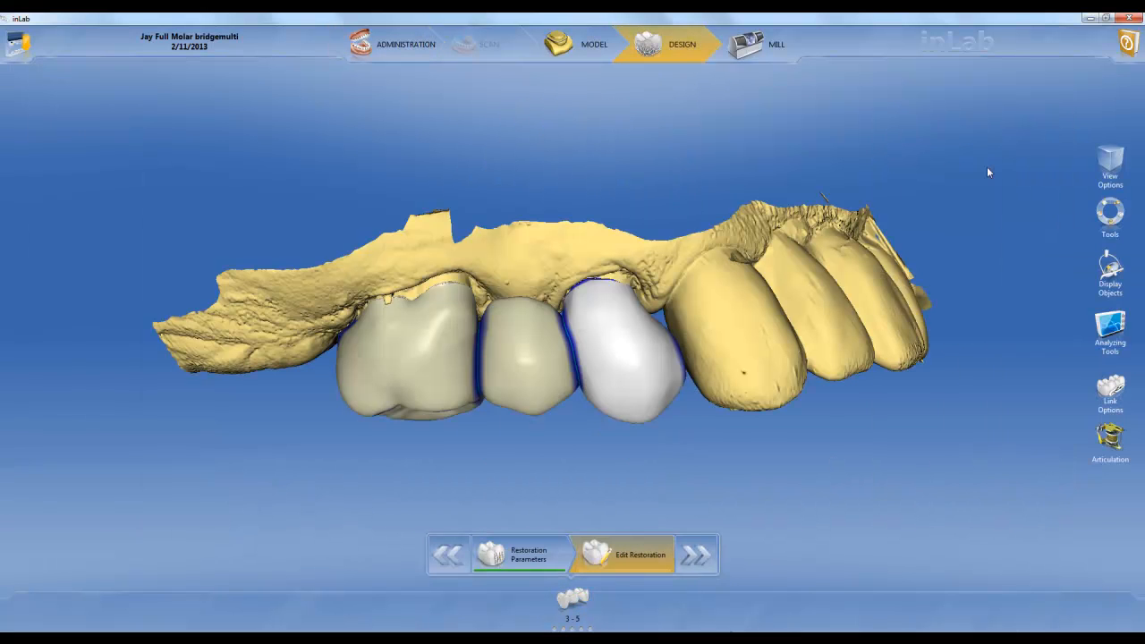
Split the 3-5 bridge into framework and veneering structure using the proposed split line on tooth 5
right_click(618, 343)
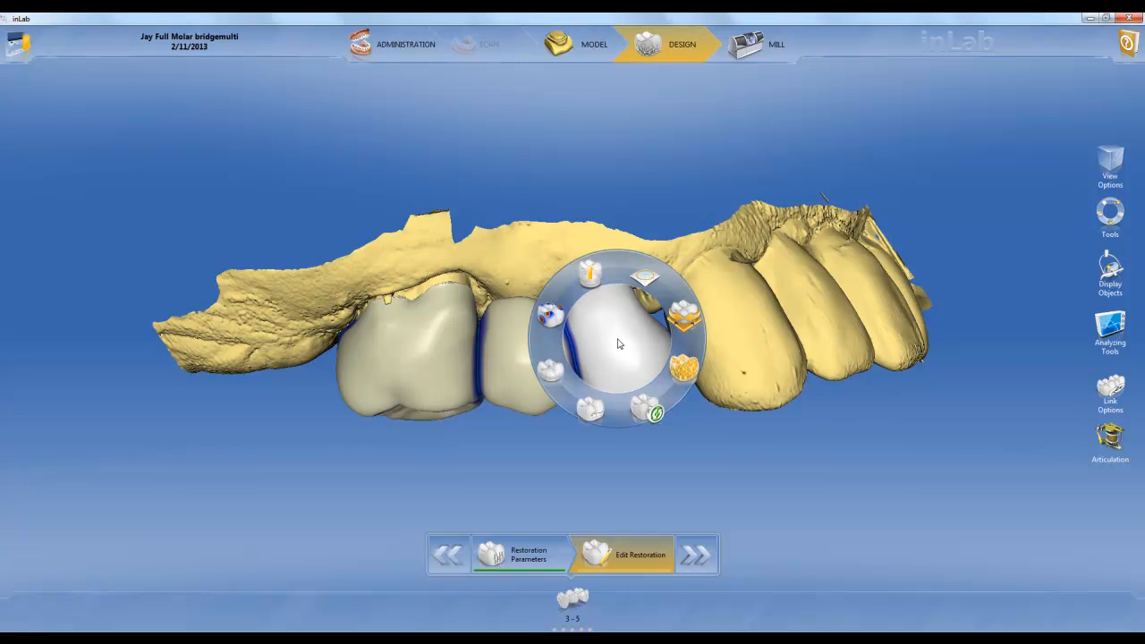
left_click(589, 272)
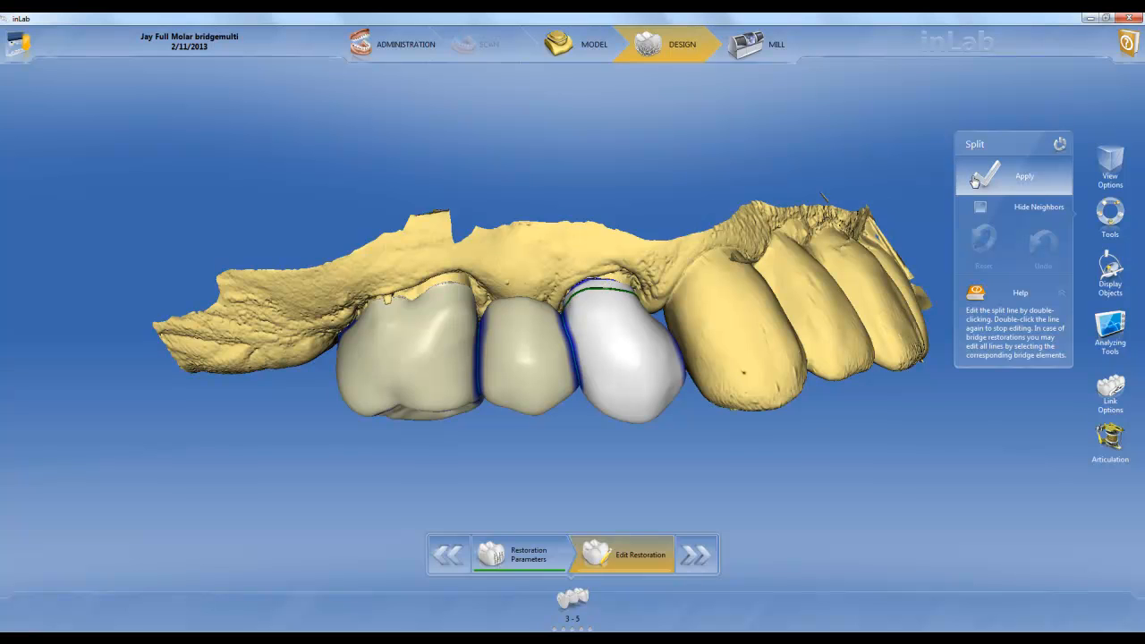
left_click(974, 181)
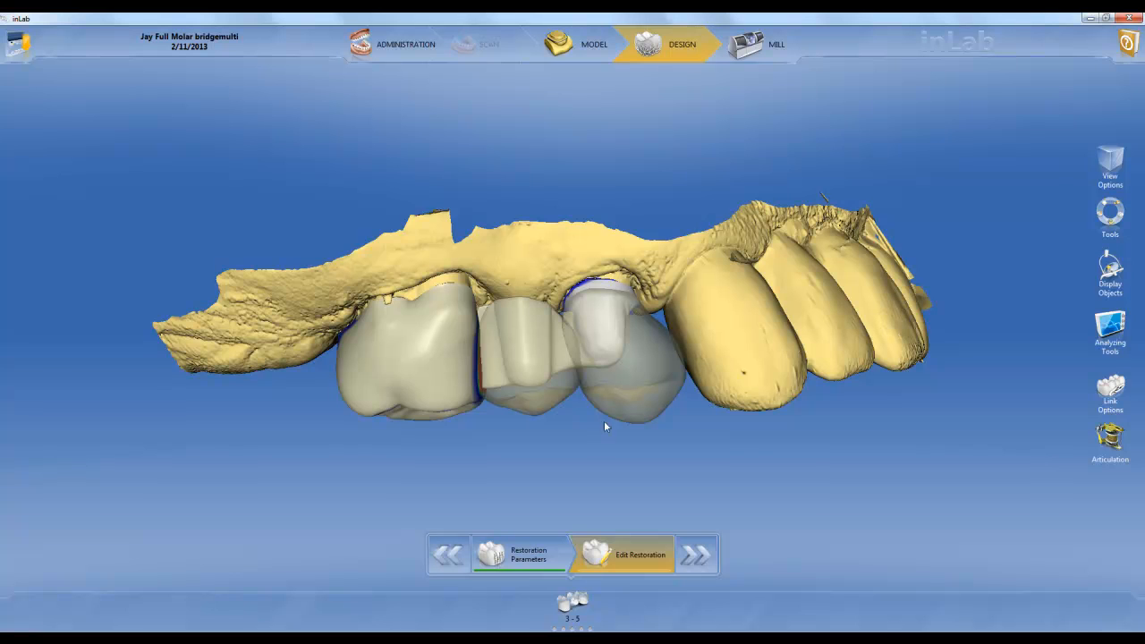
mouse_move(577, 600)
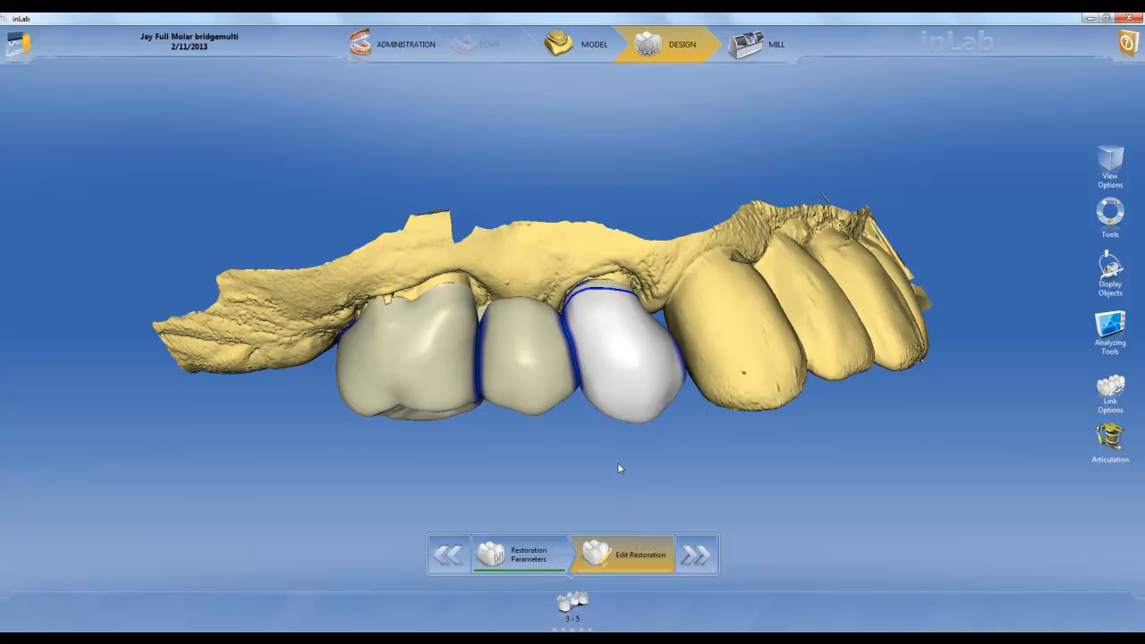
Proceed to the milling preview and inspect the bridge framework and the veneering structure in their blocks
left_click(695, 555)
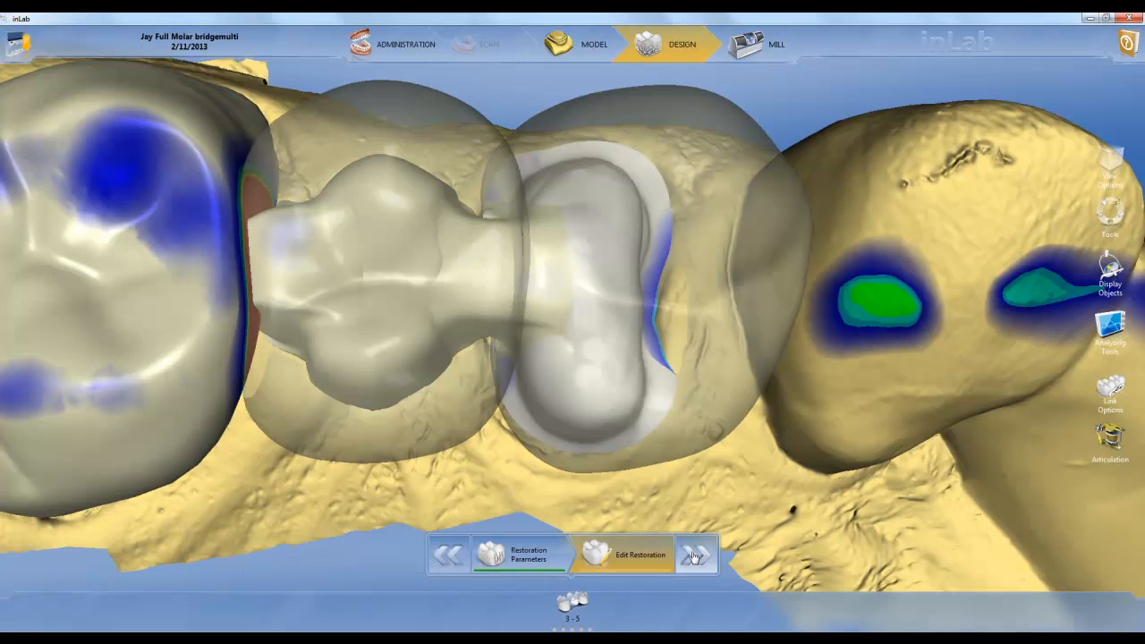
left_click(693, 555)
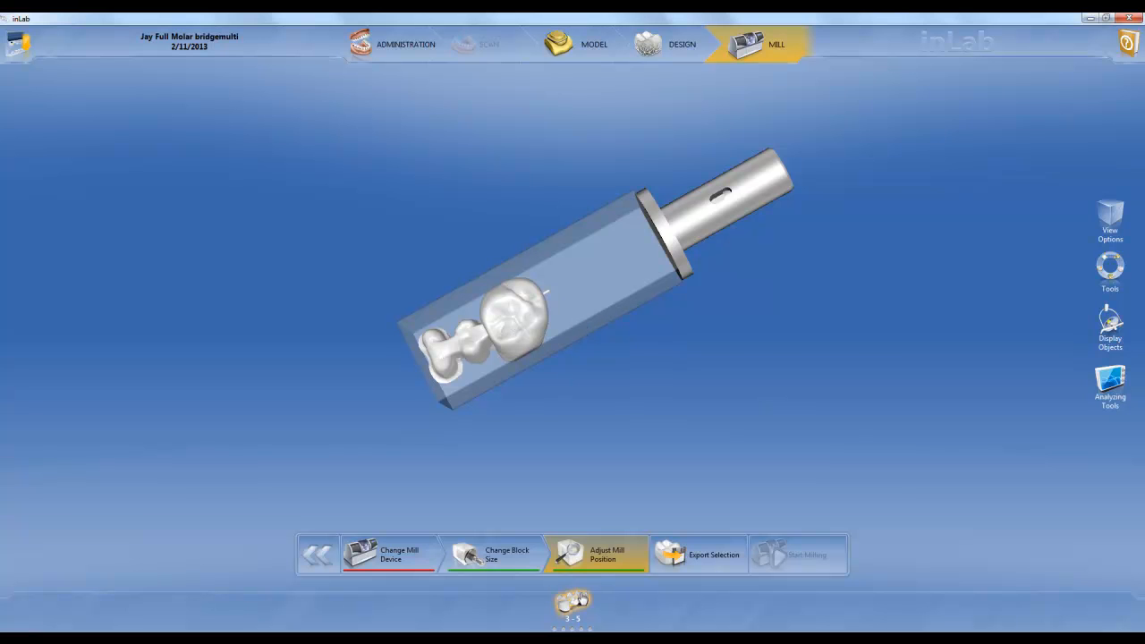
left_click(579, 598)
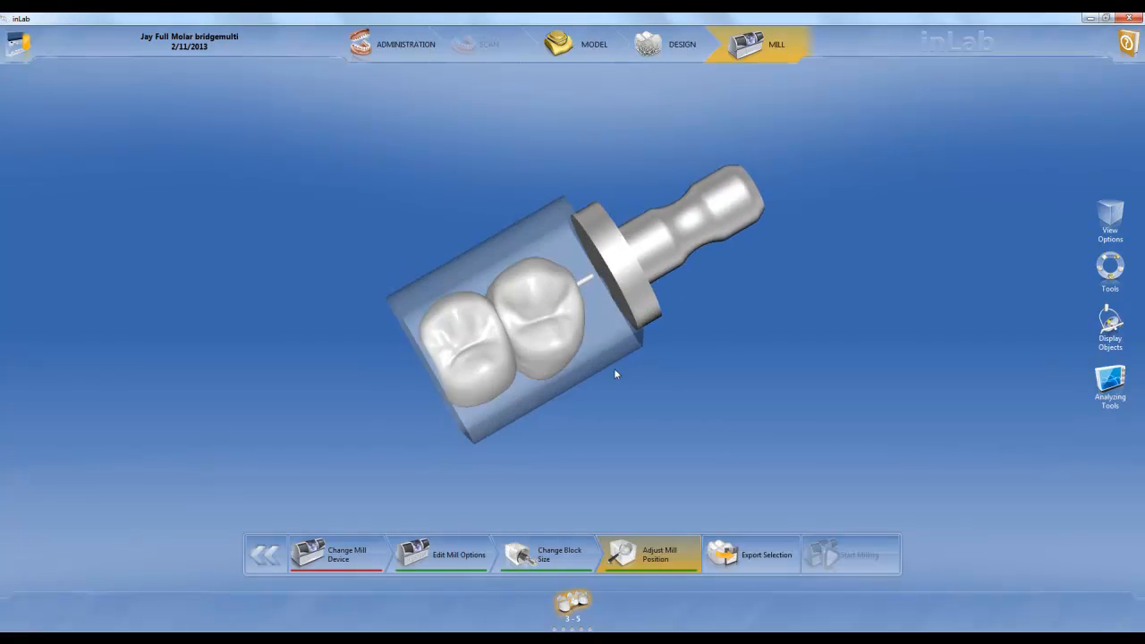
left_click_drag(617, 400, 583, 291)
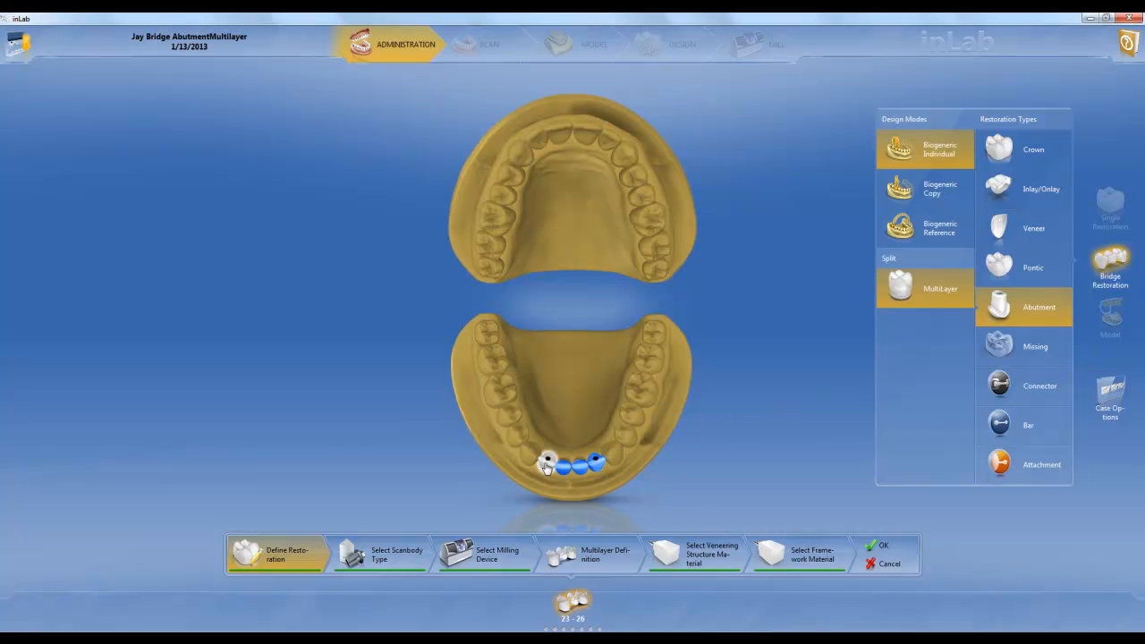
Review the 23-26 abutment bridge's scanbody type, milling device, multilayer definition and materials, and accept the settings
left_click(392, 564)
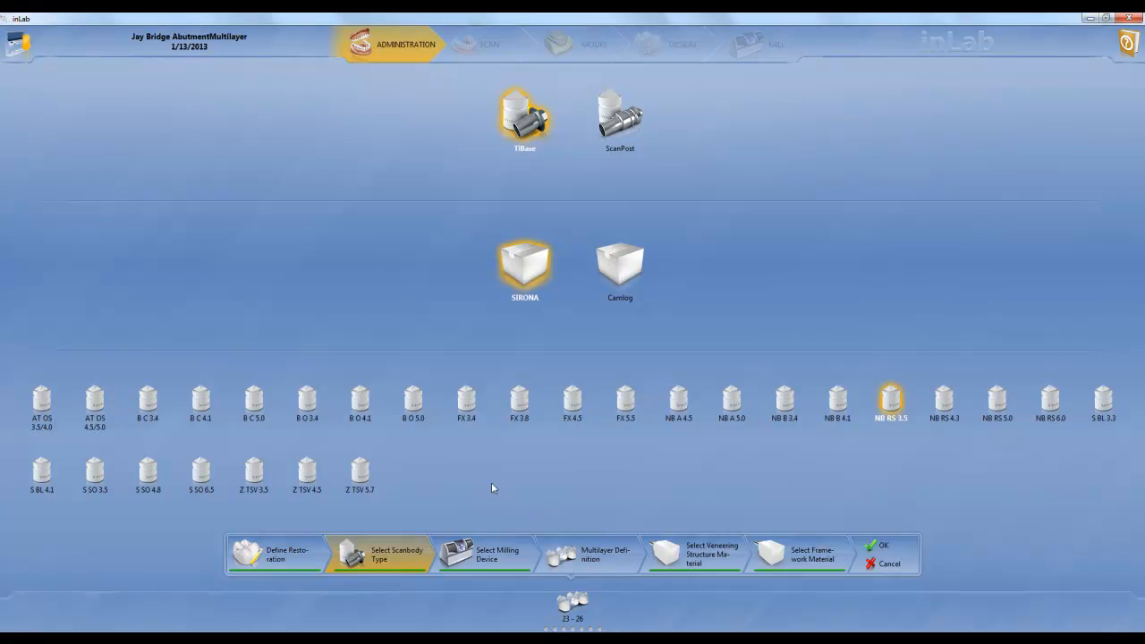
left_click(483, 560)
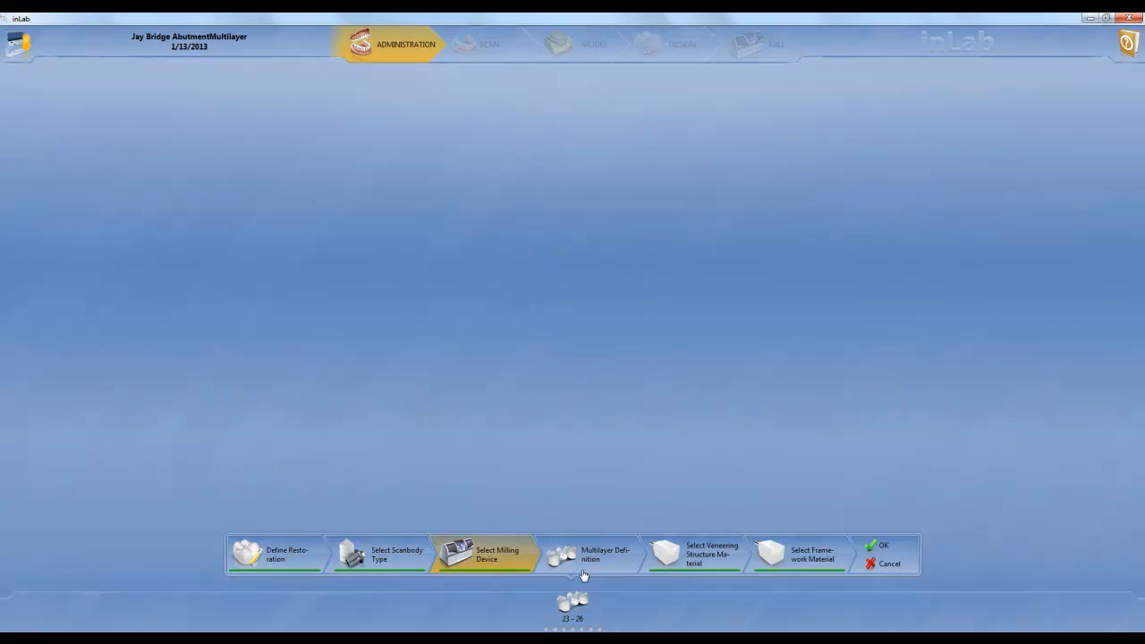
left_click(582, 562)
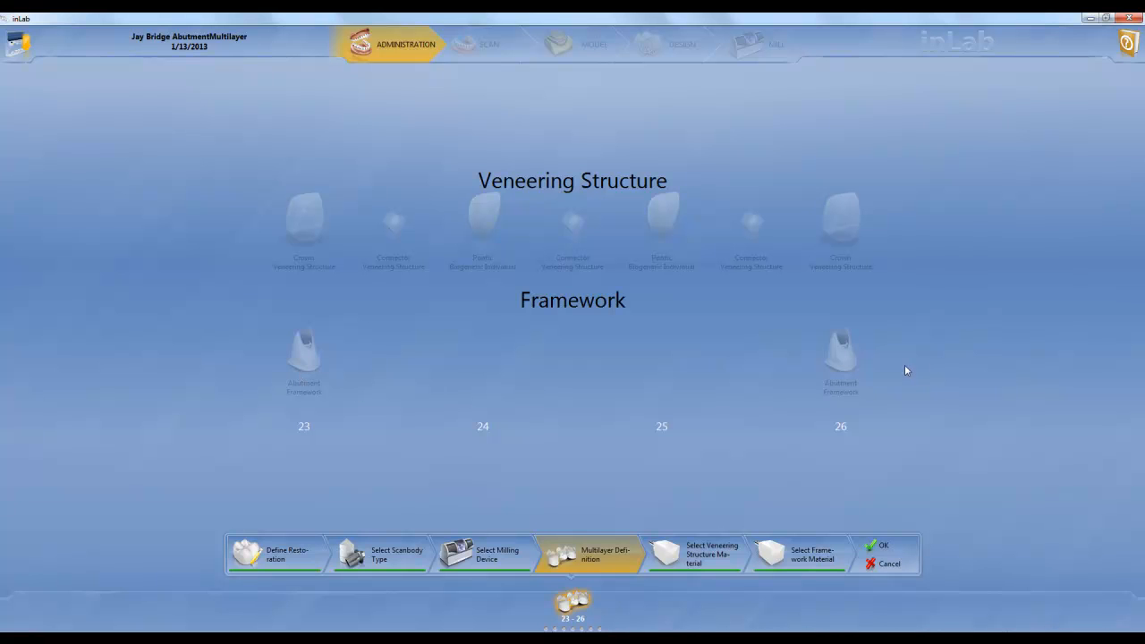
left_click(691, 556)
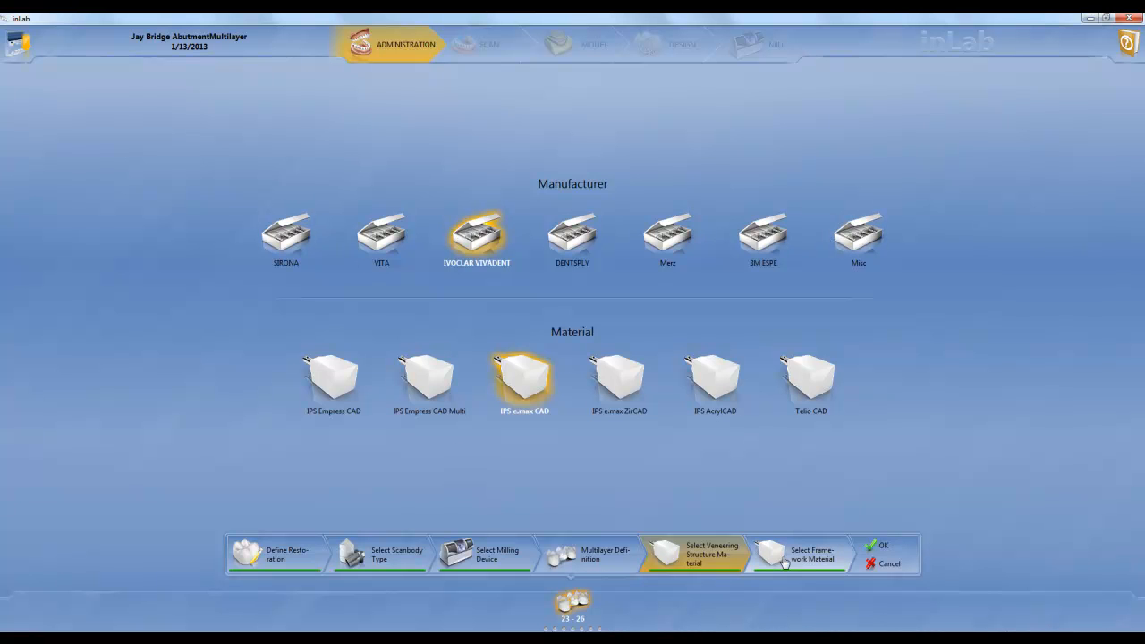
left_click(784, 561)
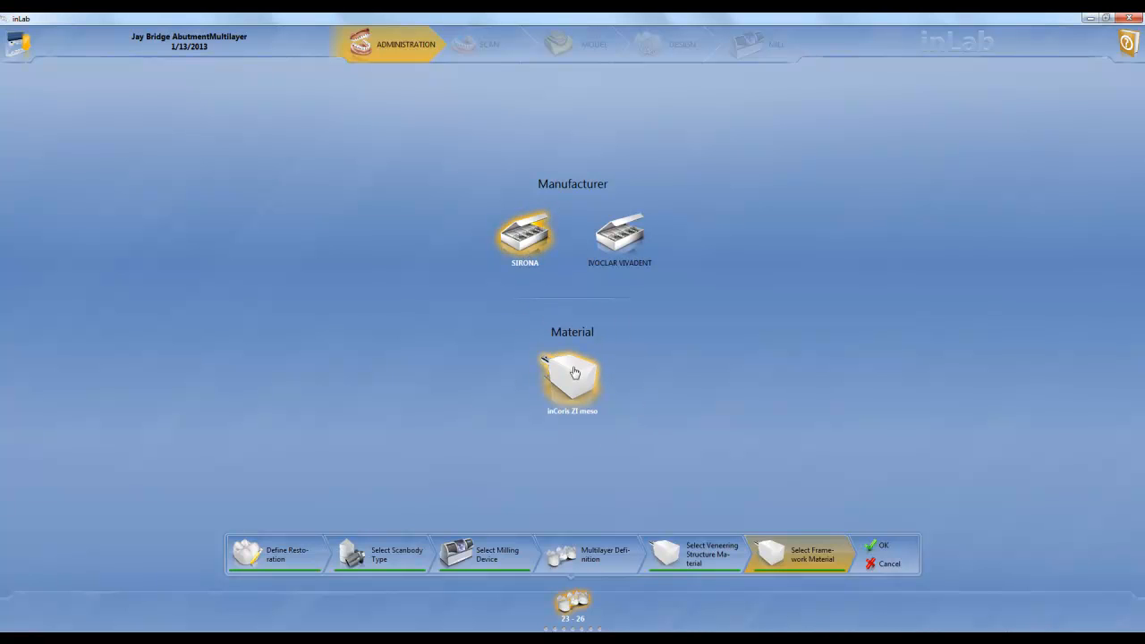
left_click(883, 547)
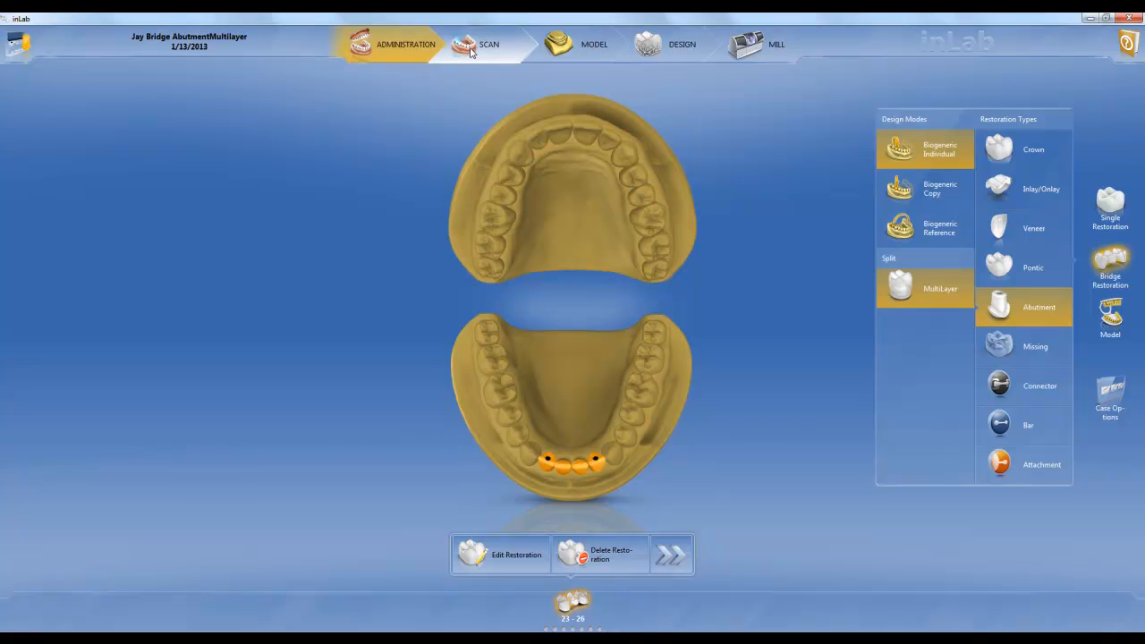
Examine the scan images of the lower gingiva mask and the lower jaw catalog
left_click(471, 51)
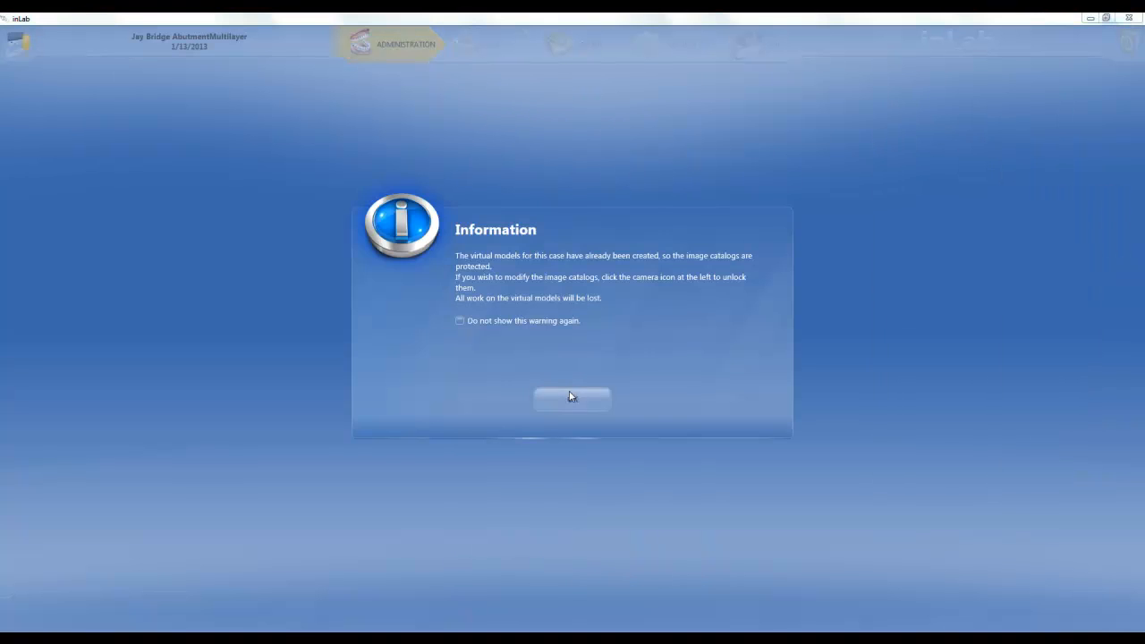
left_click(572, 400)
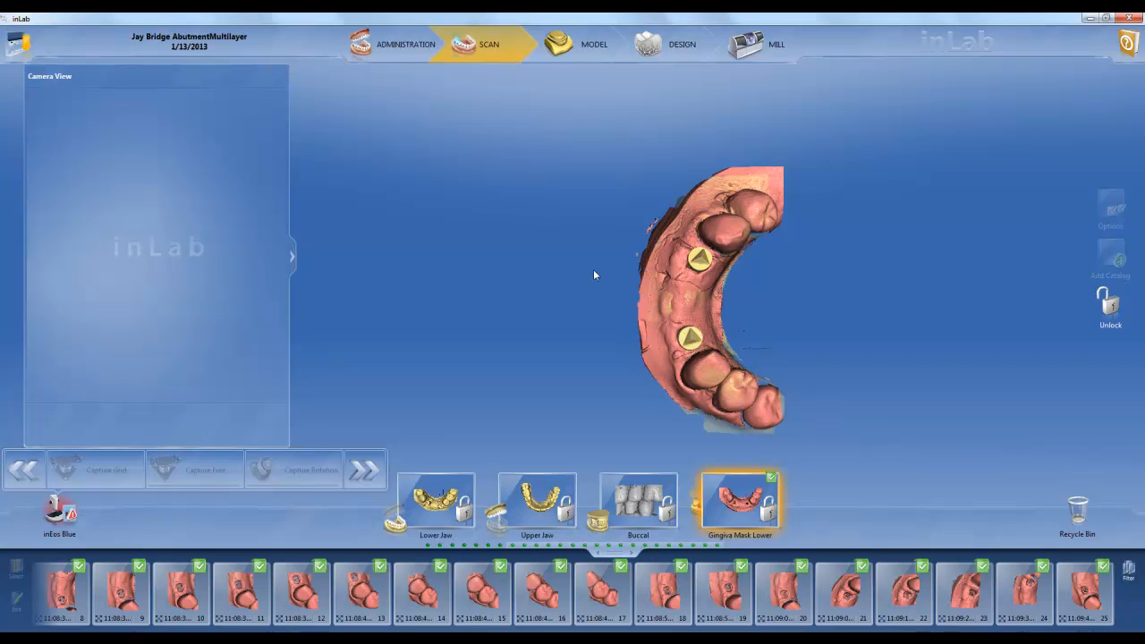
mouse_move(79, 595)
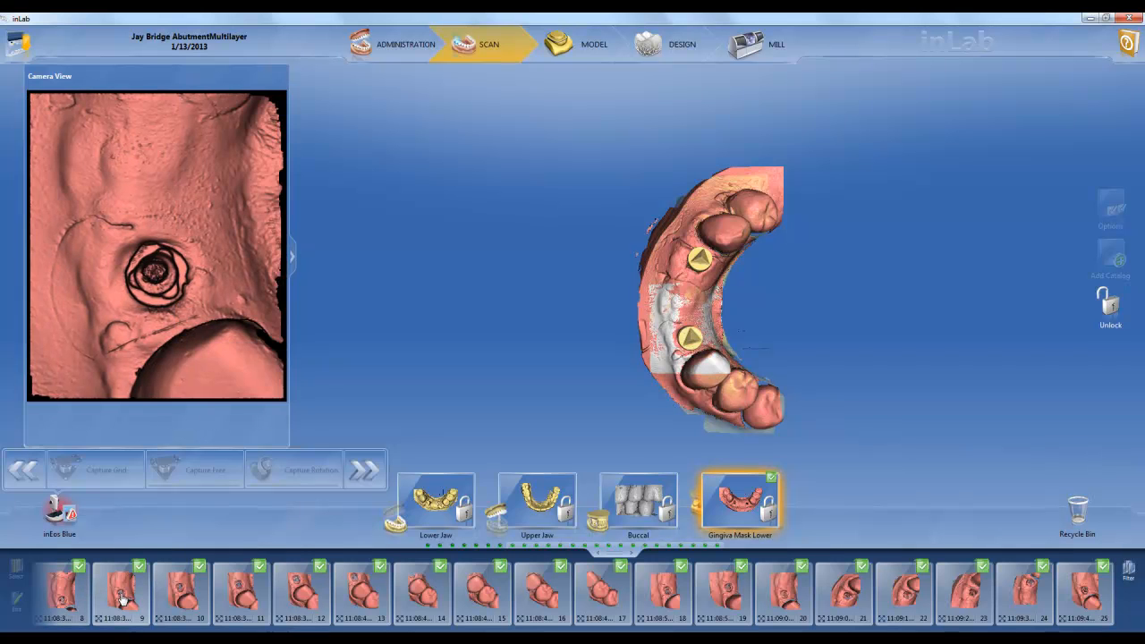
mouse_move(167, 604)
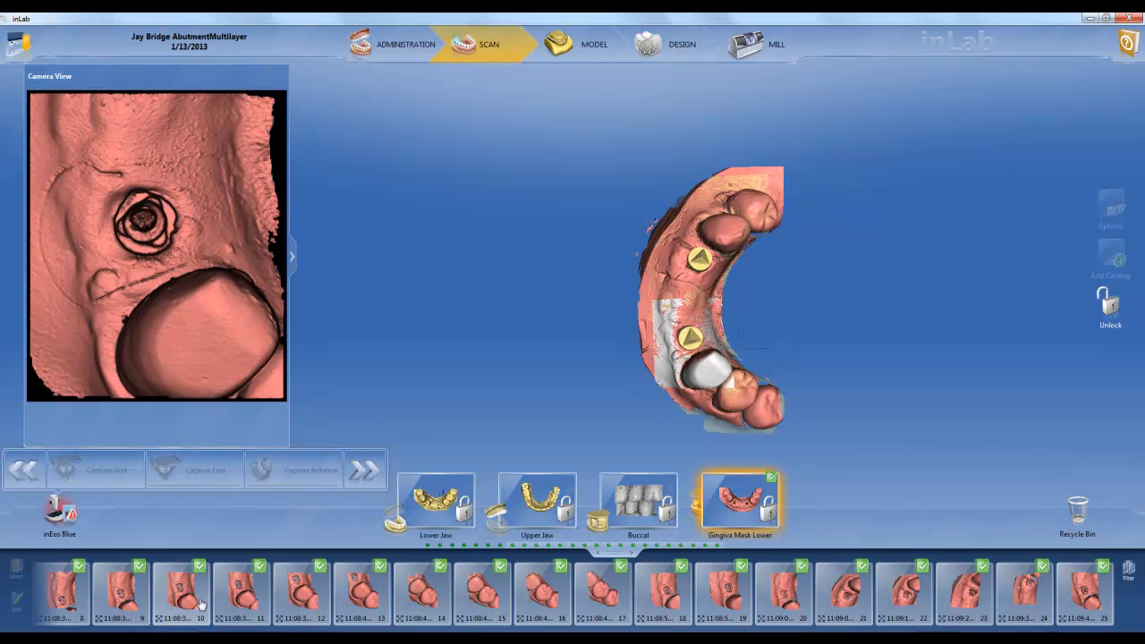
mouse_move(230, 605)
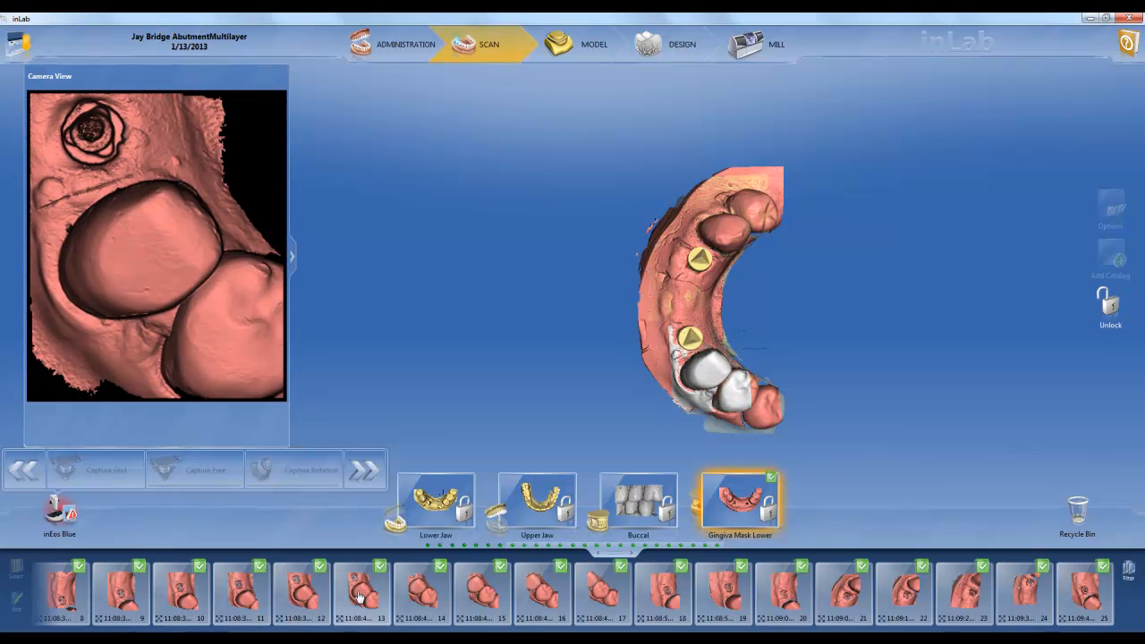
left_click(436, 501)
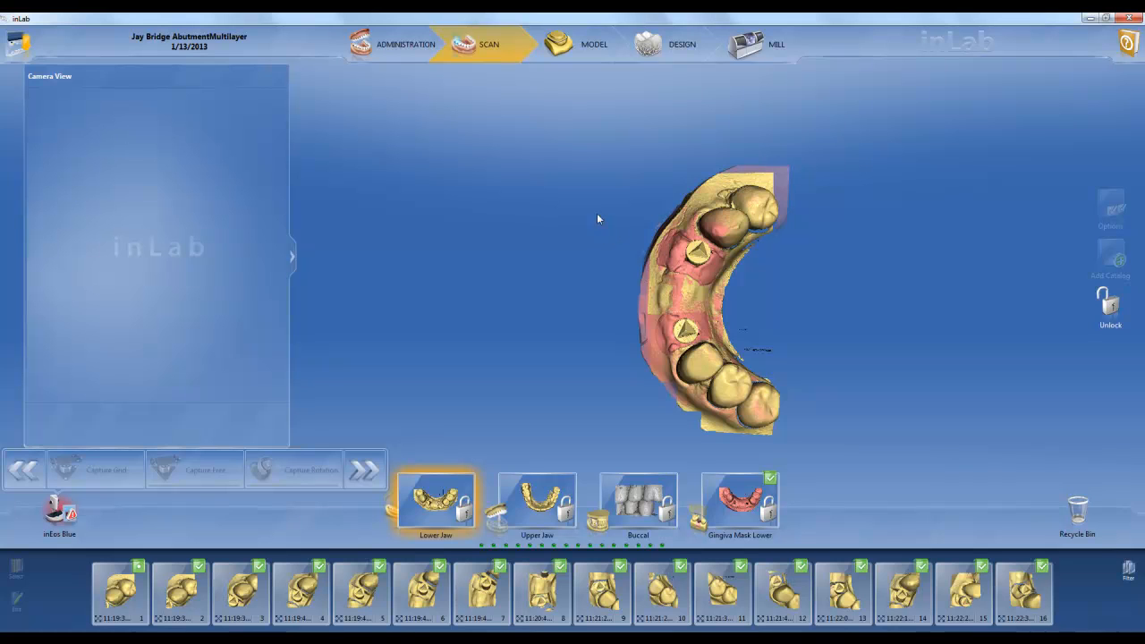
Level the lower jaw in the side view of the model axis alignment, apply the axis and continue to the preparation stage
left_click(590, 57)
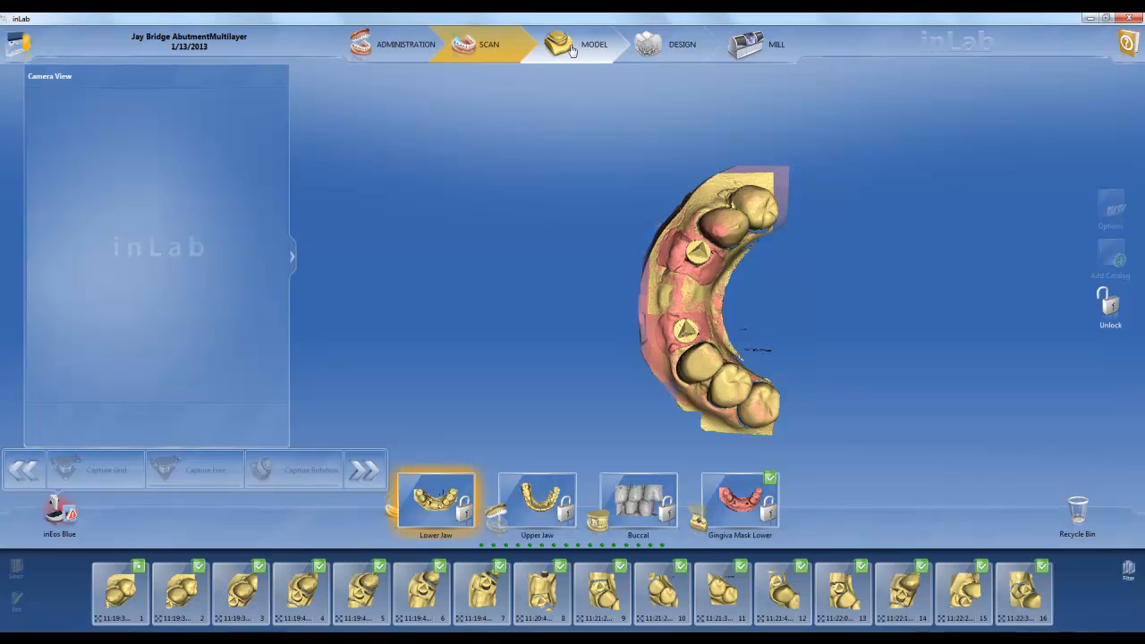
left_click(573, 49)
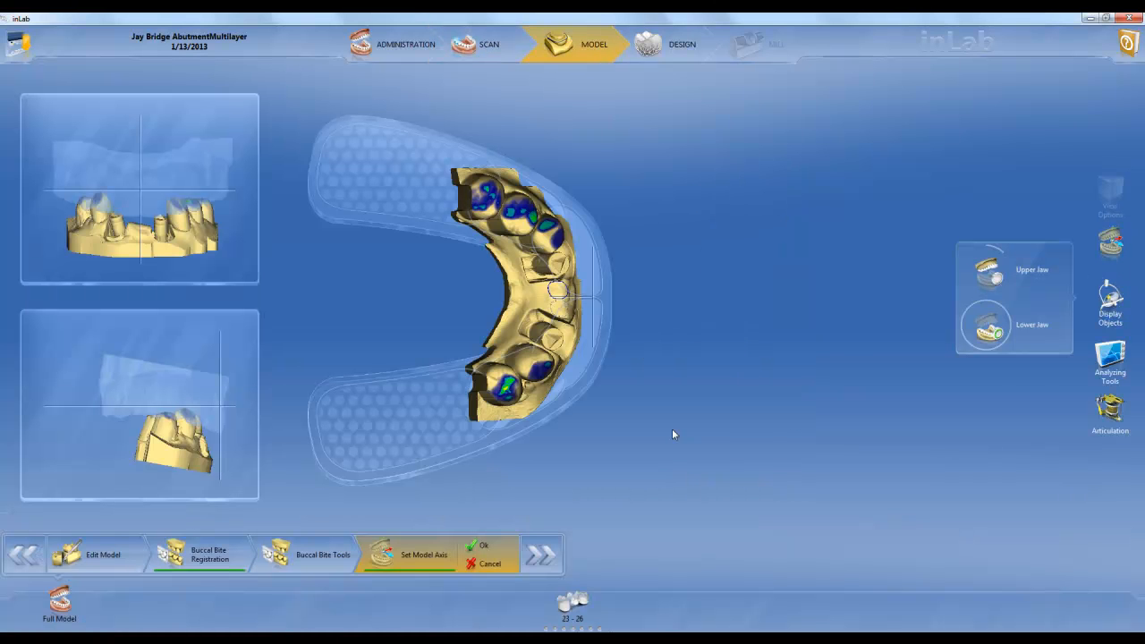
left_click(986, 270)
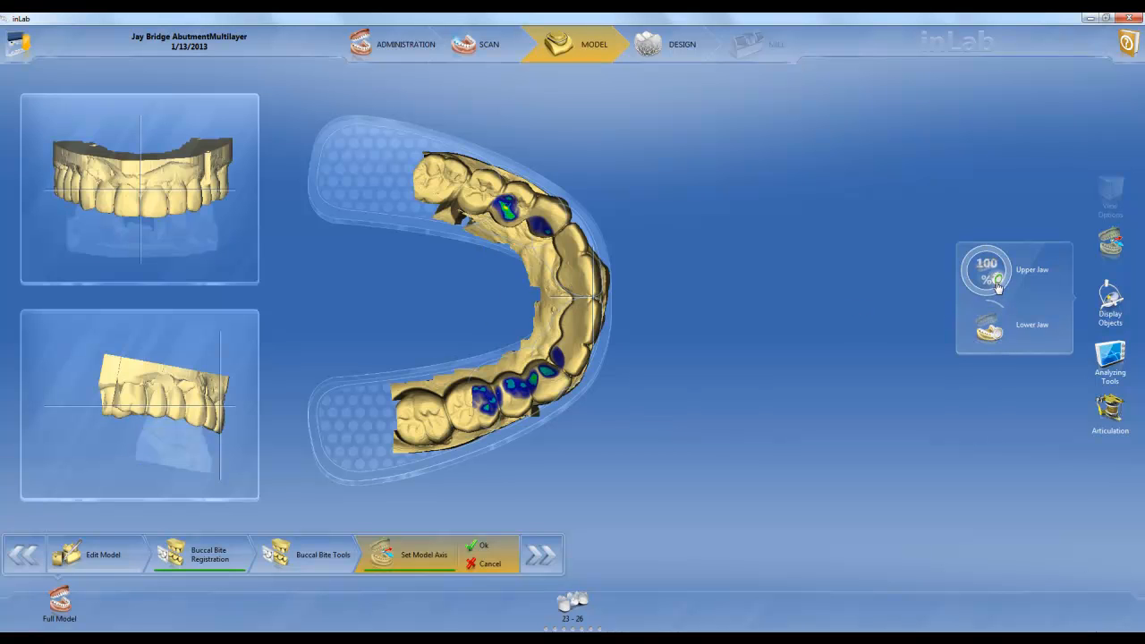
left_click(987, 326)
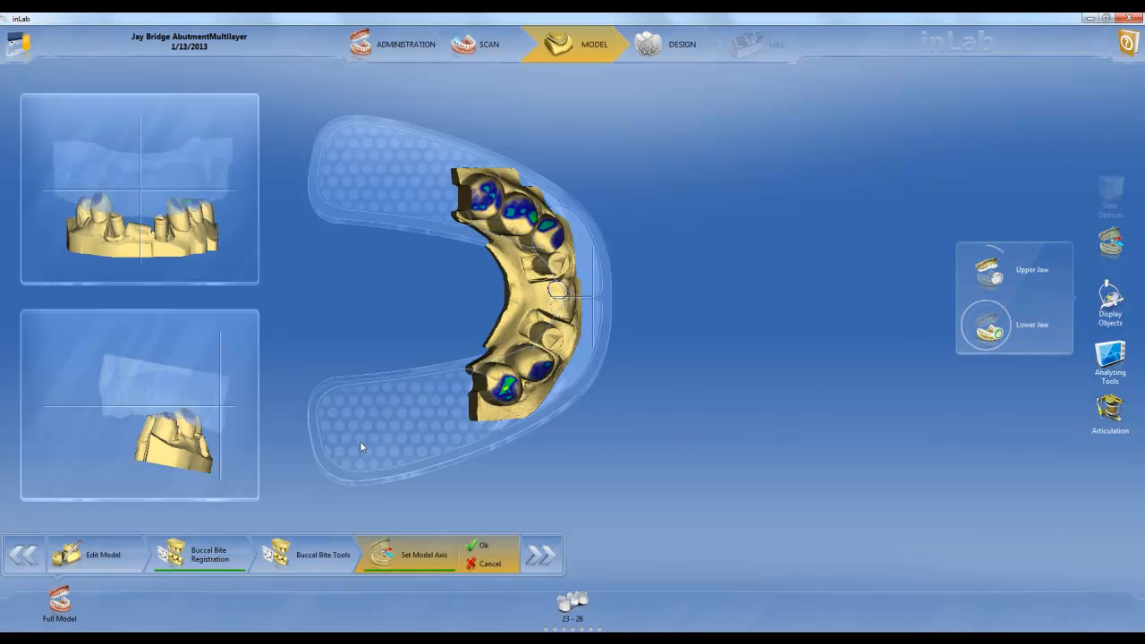
left_click_drag(213, 468, 226, 465)
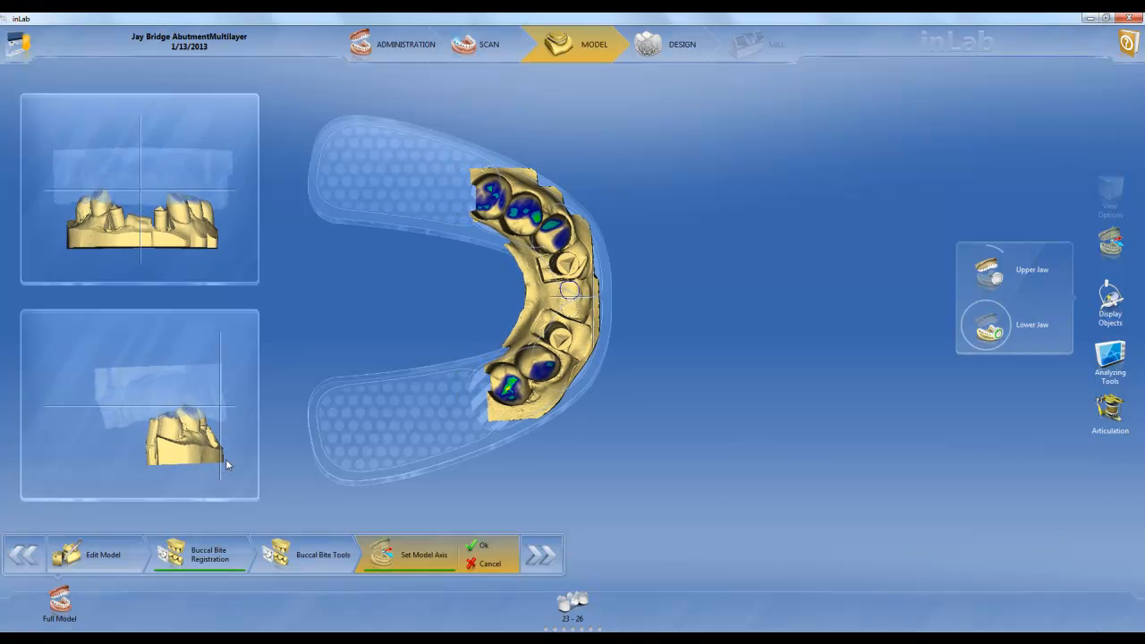
left_click(480, 548)
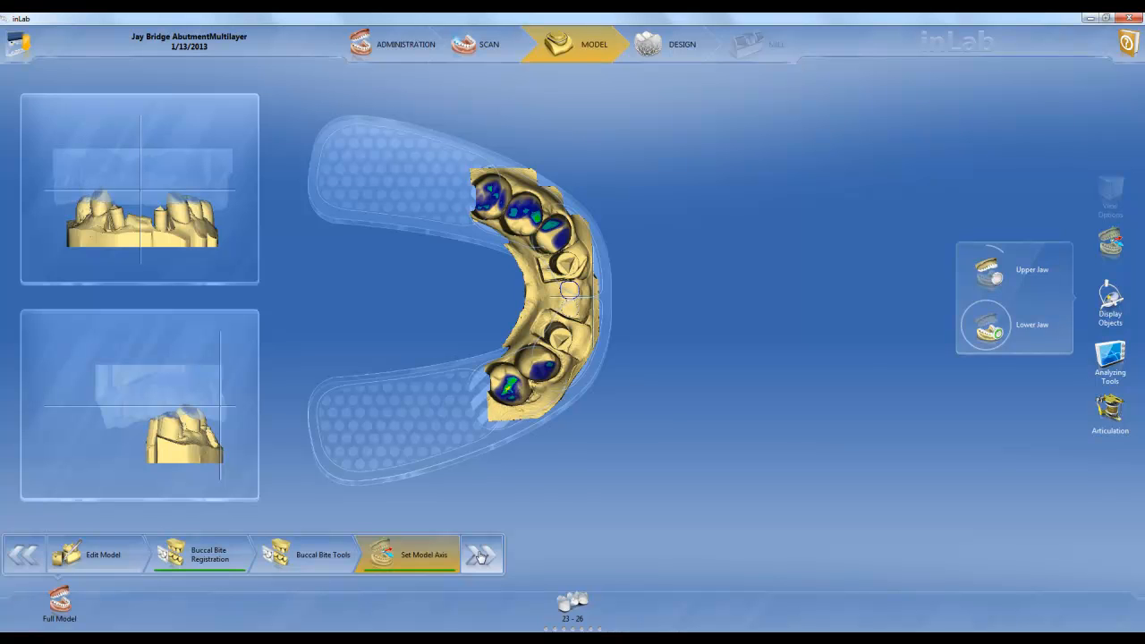
left_click(480, 556)
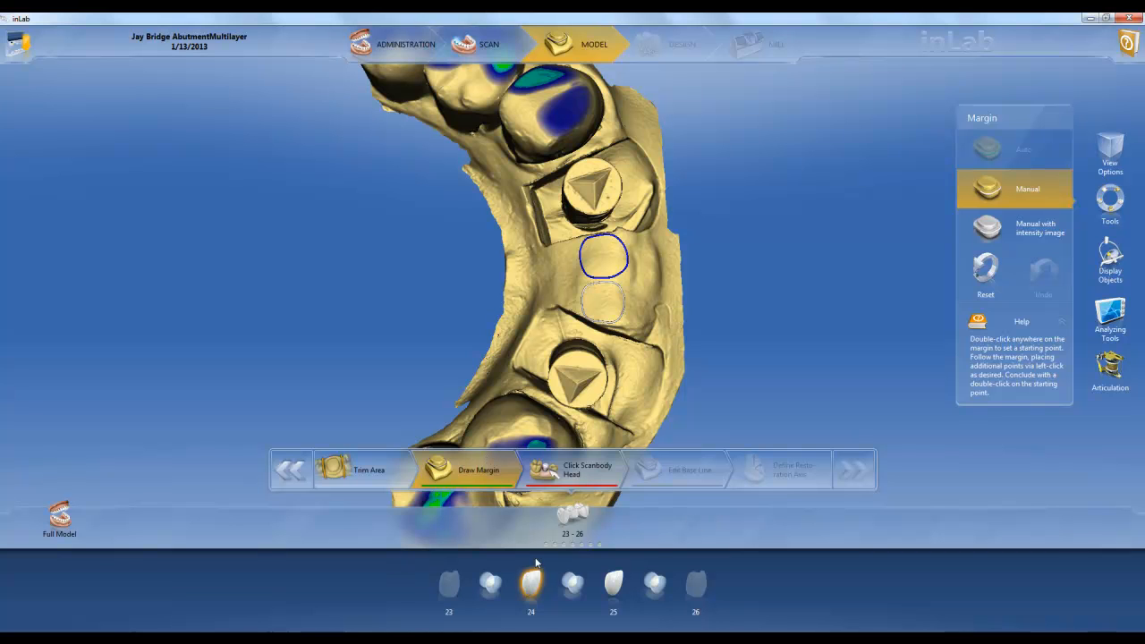
Trim the model around the scanbody of tooth 23 so that only this scanbody remains
left_click(613, 588)
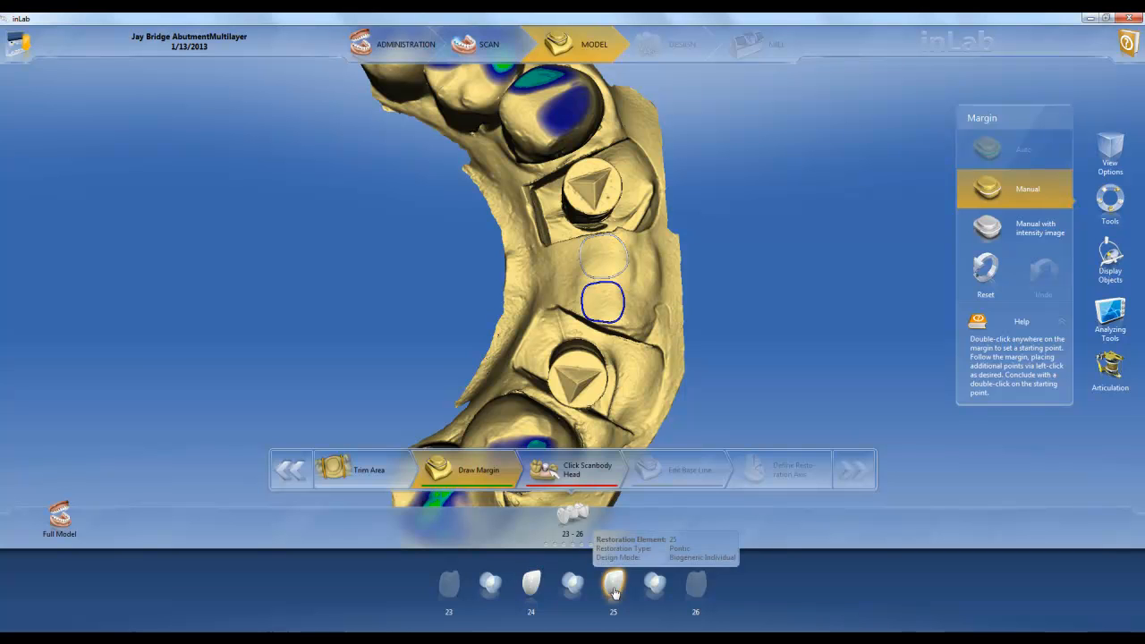
left_click(376, 475)
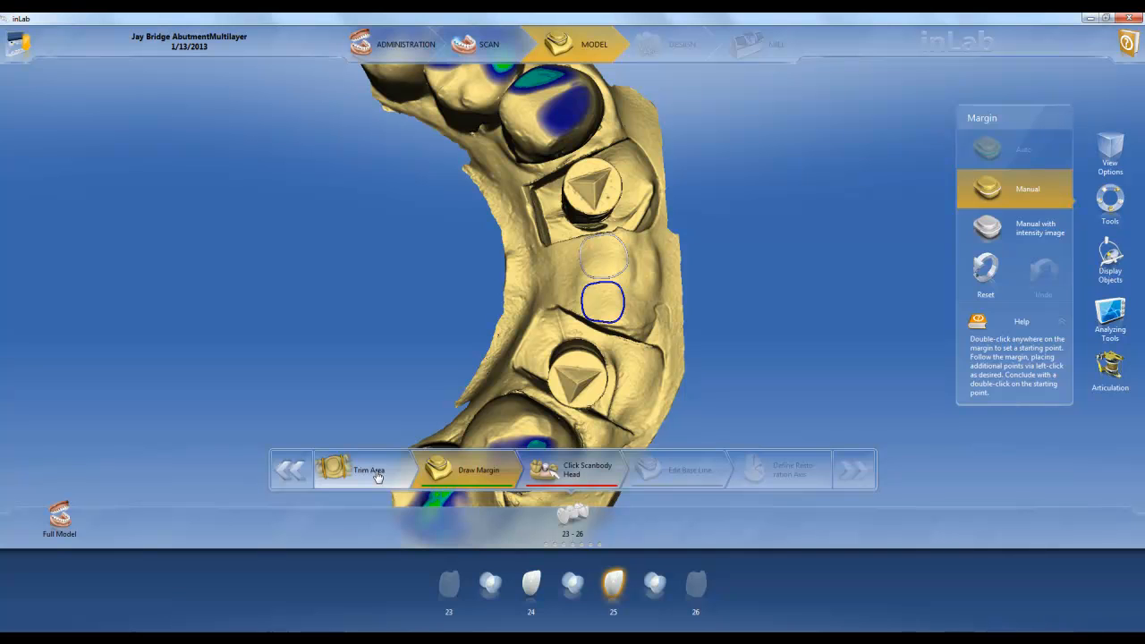
left_click(452, 590)
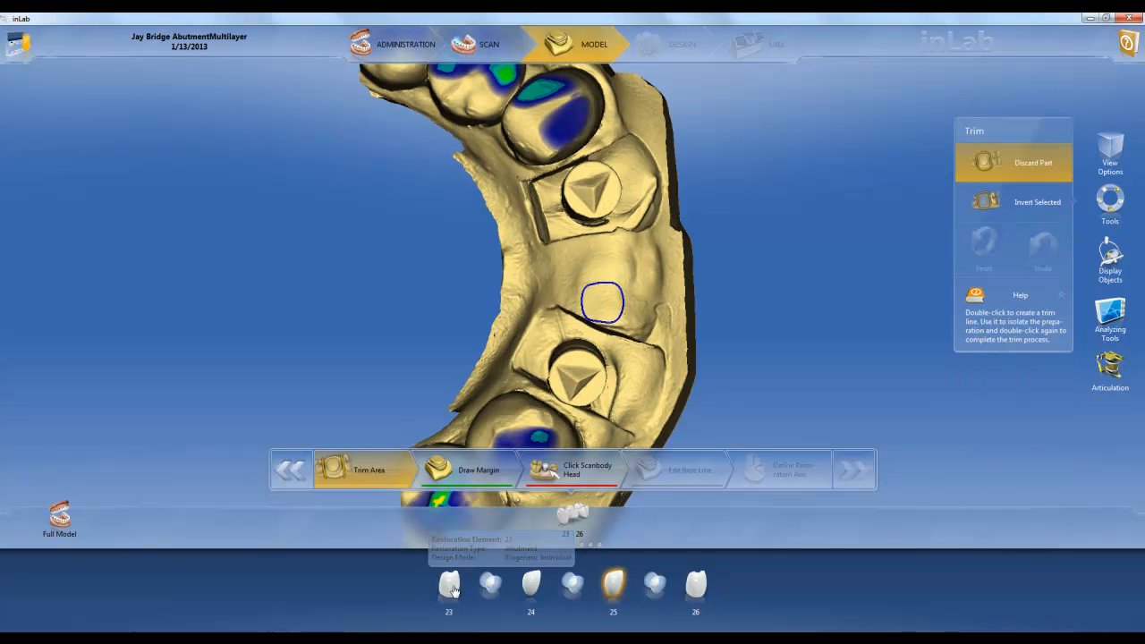
double_click(732, 223)
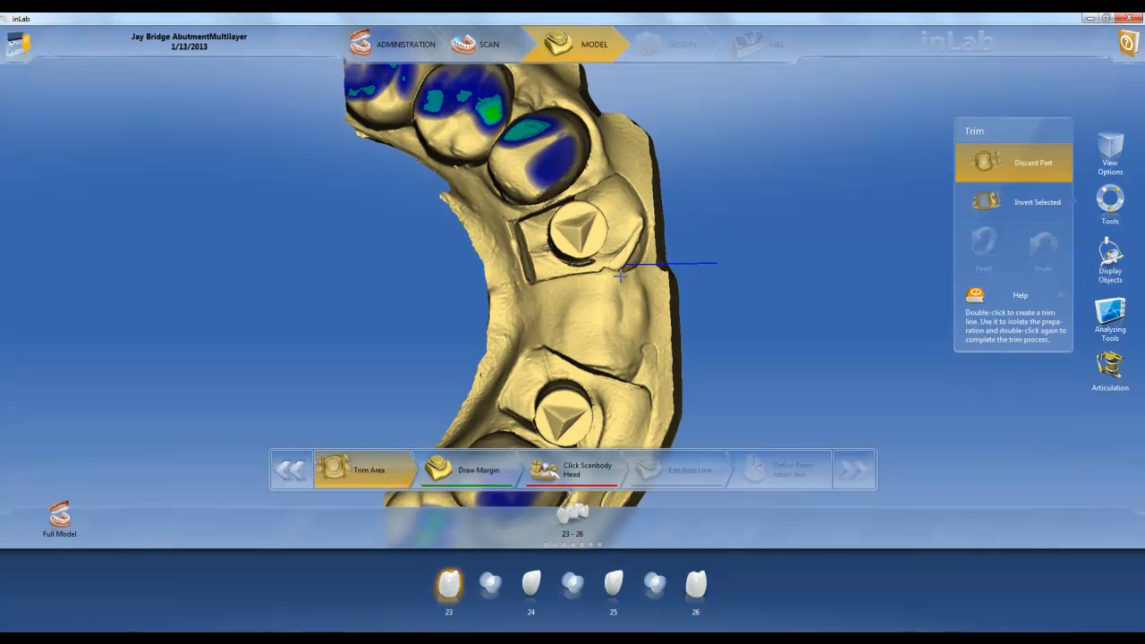
left_click(539, 216)
left_click(554, 194)
left_click(580, 188)
left_click(619, 229)
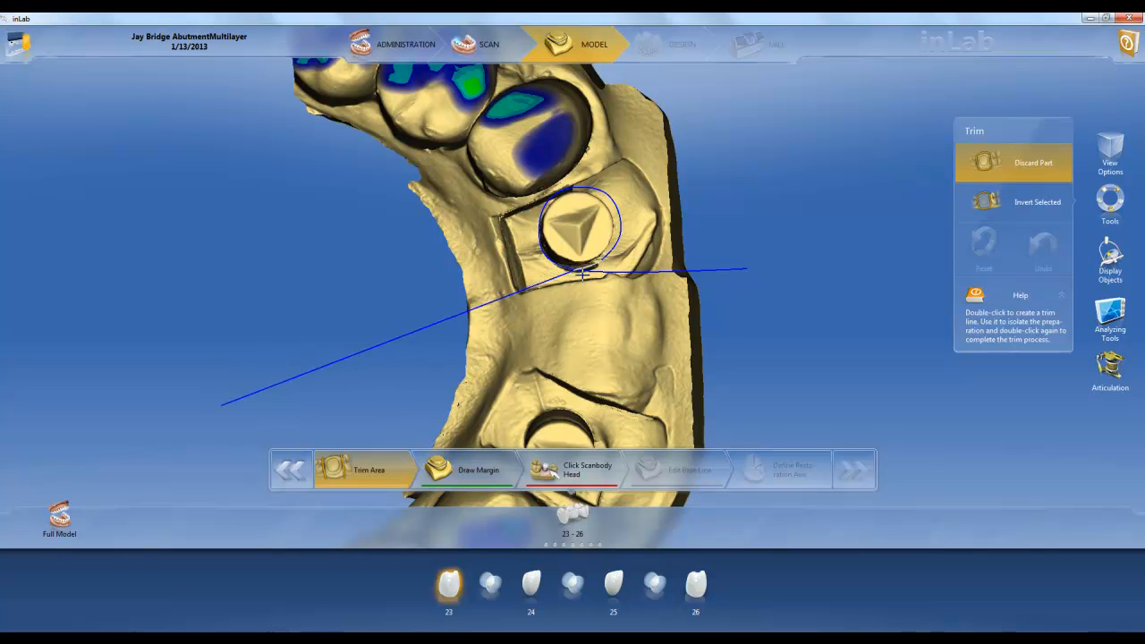
double_click(582, 275)
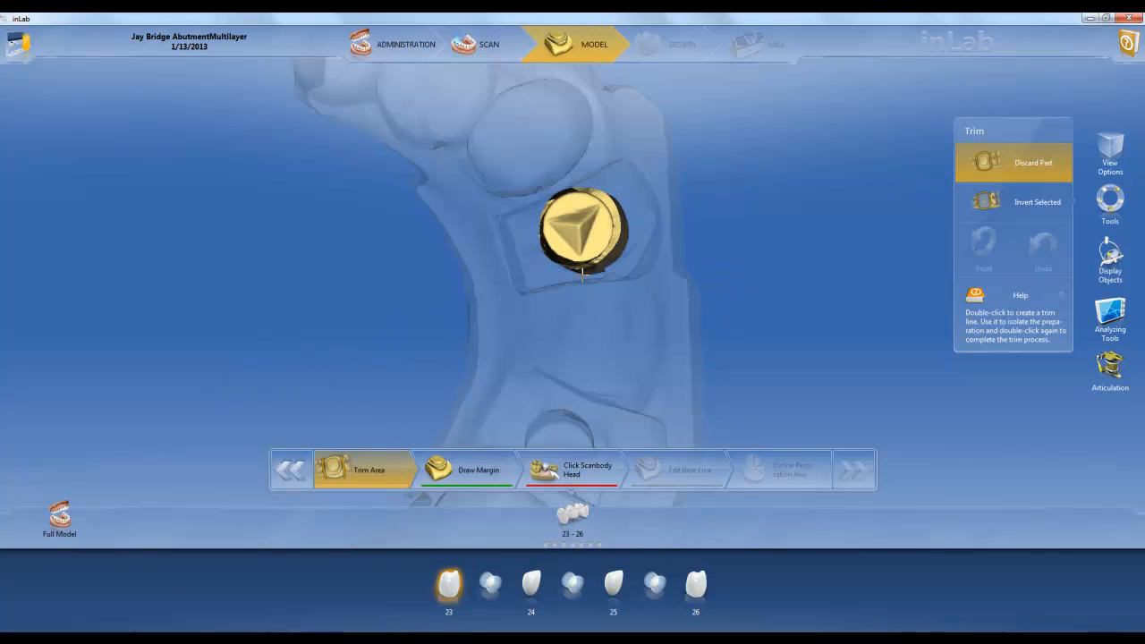
Trim the model around the scanbody of tooth 26 so that only this scanbody remains
left_click(698, 586)
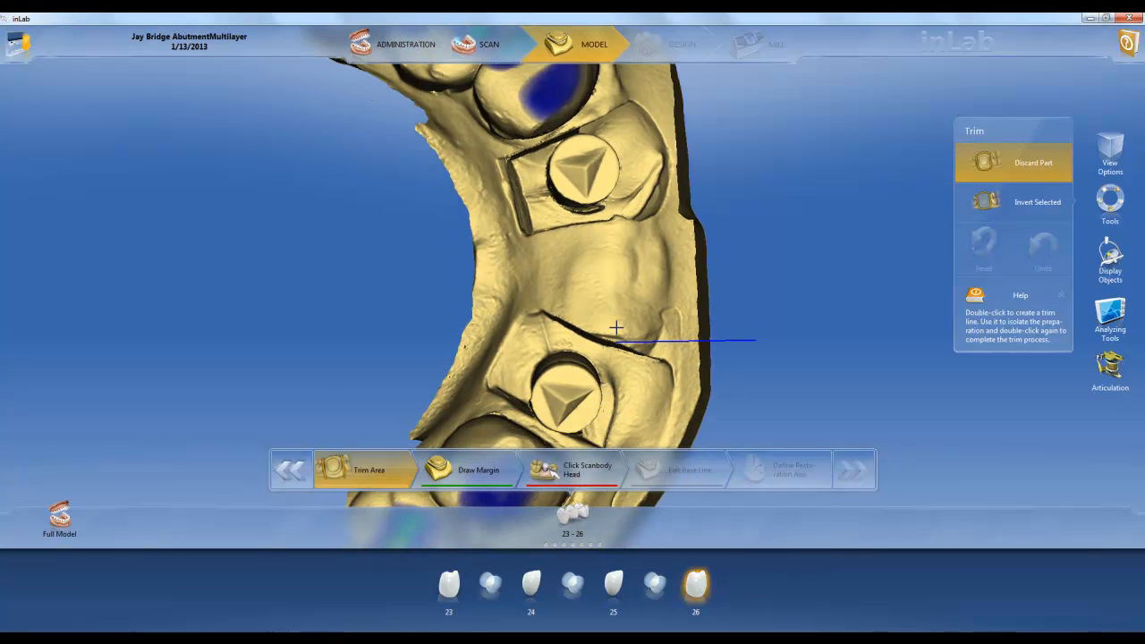
right_click_drag(617, 328, 649, 207)
middle_click_drag(649, 208, 653, 265)
left_click(600, 304)
left_click(565, 285)
left_click(556, 242)
left_click(581, 195)
left_click(619, 187)
left_click(661, 229)
left_click(653, 271)
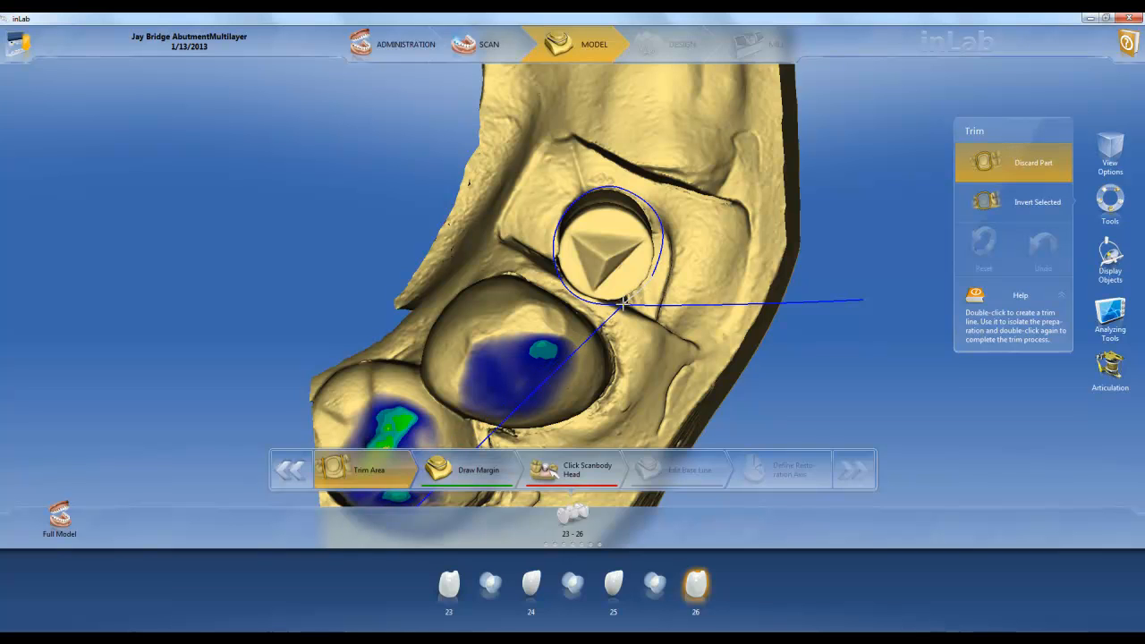
double_click(622, 305)
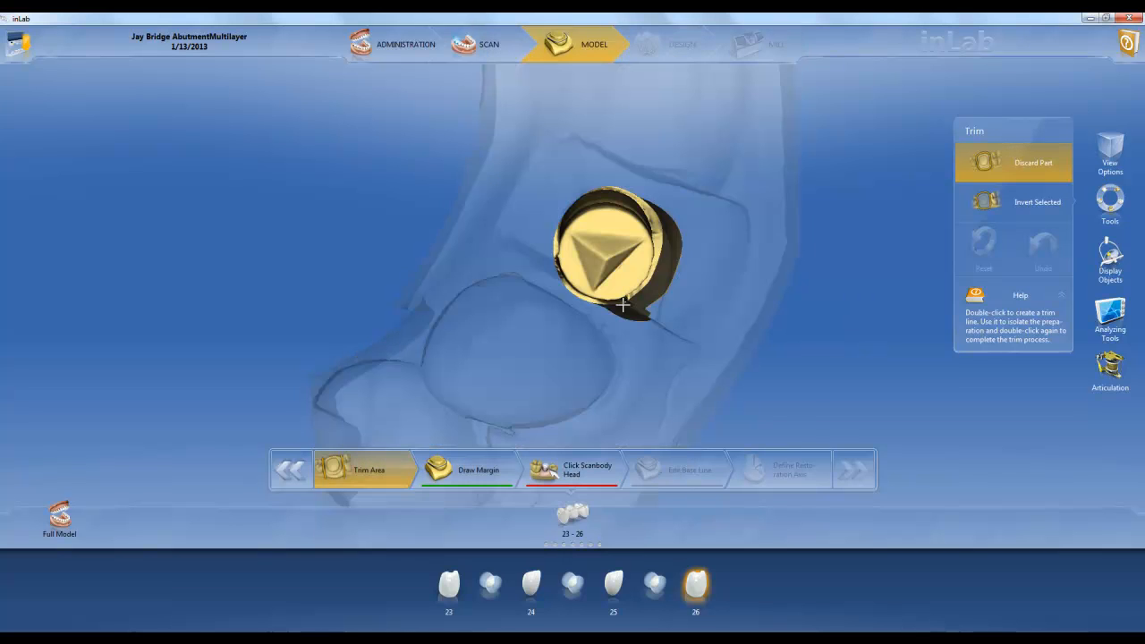
Mark the scanbody heads of tooth 26 and tooth 23
left_click(575, 474)
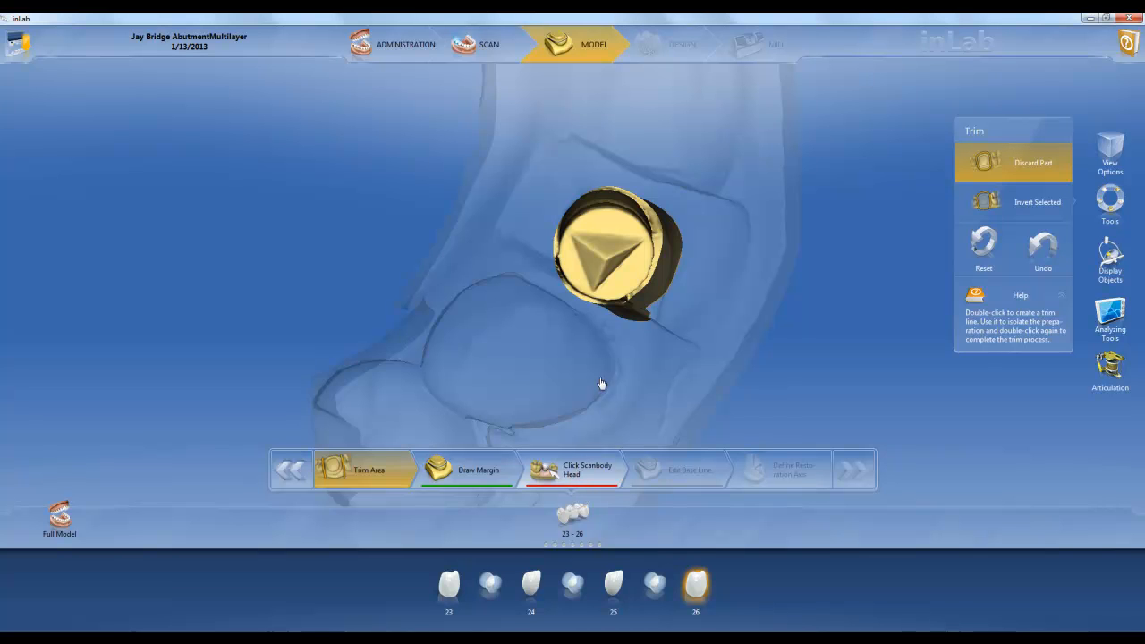
double_click(609, 259)
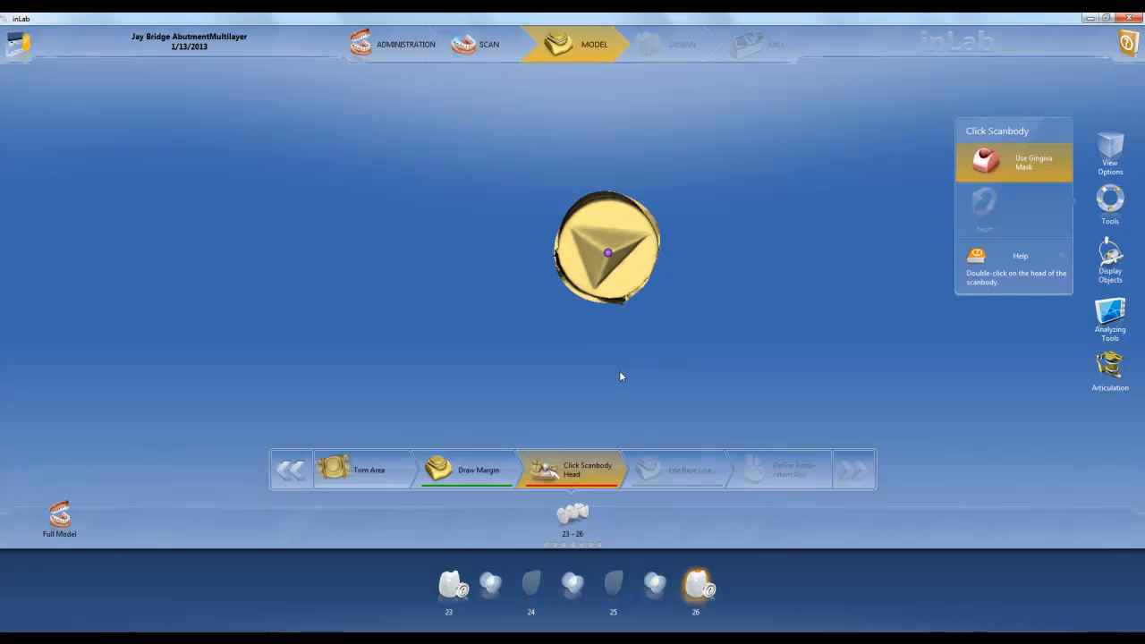
left_click(462, 595)
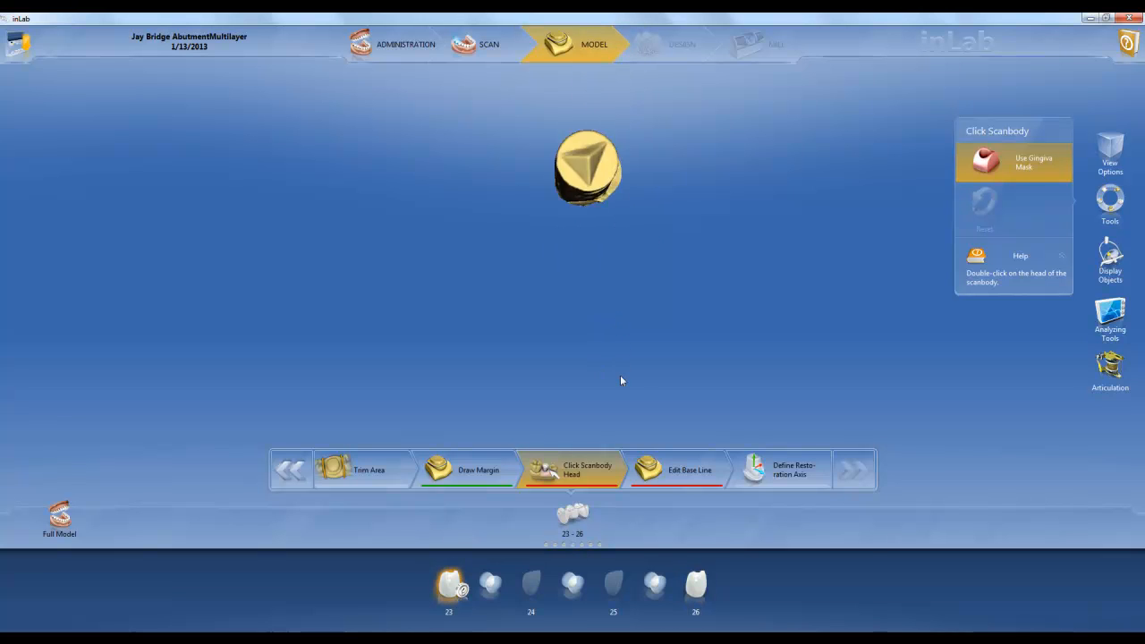
double_click(573, 186)
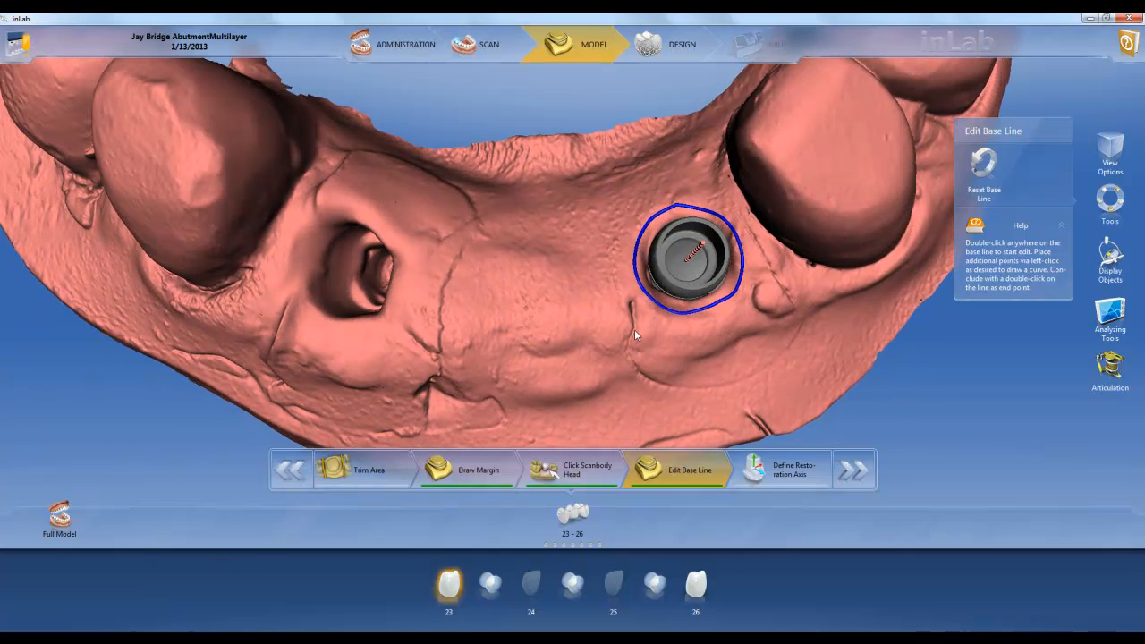
Redraw part of the tooth 23 base line closer around the implant opening in the gingiva
double_click(742, 260)
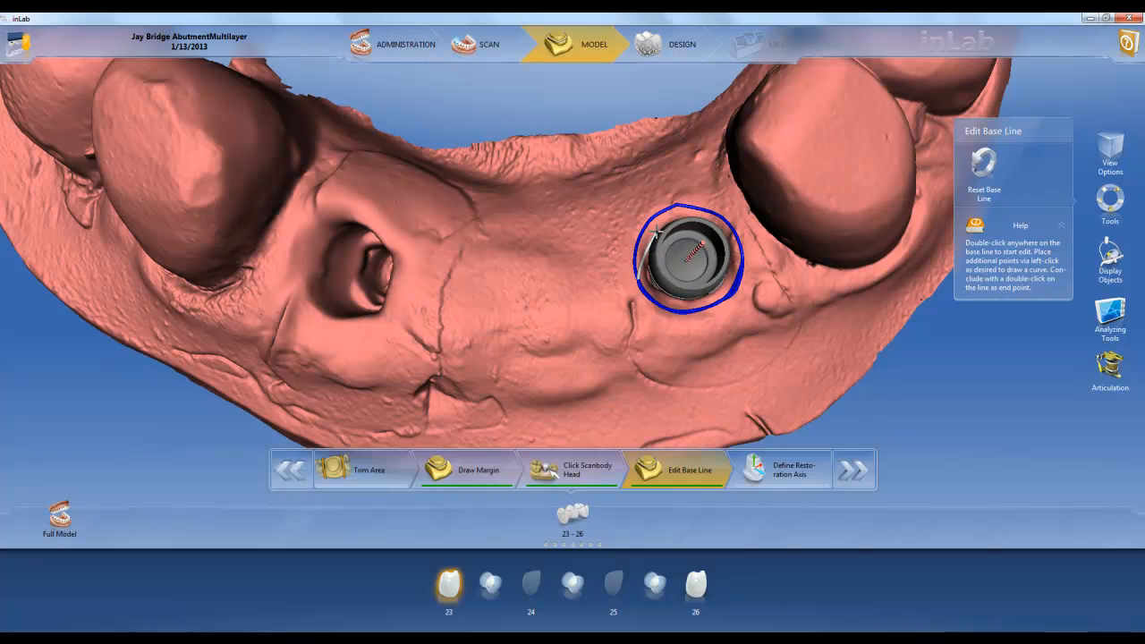
double_click(633, 253)
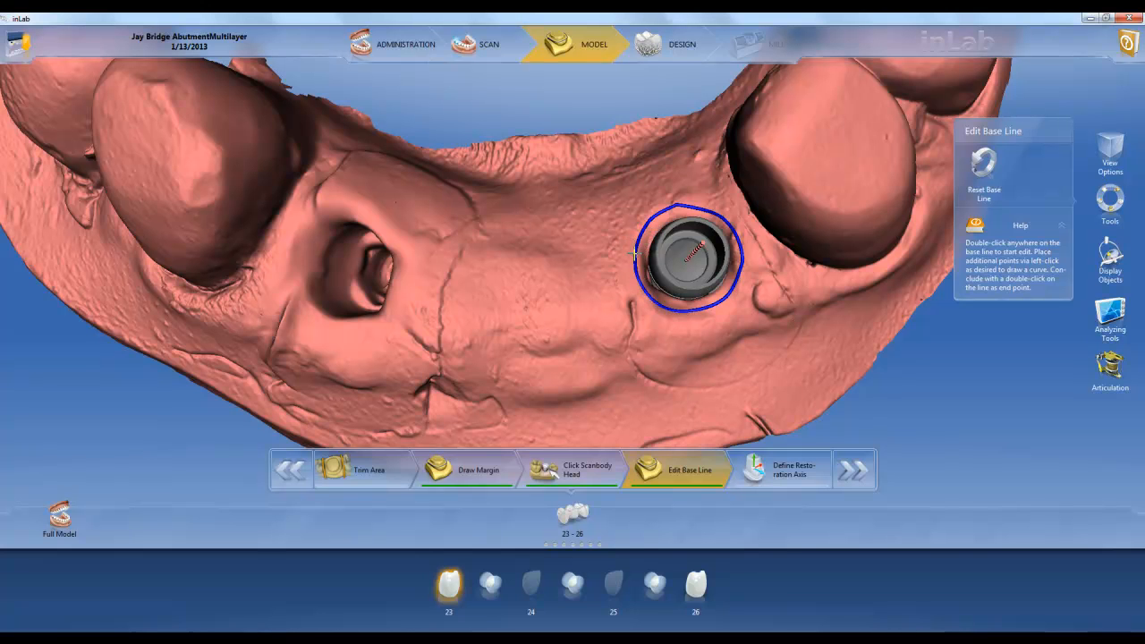
left_click_drag(601, 342, 627, 290)
Redraw the tooth 26 base line in two sections so that it runs closer around the implant opening
left_click(697, 583)
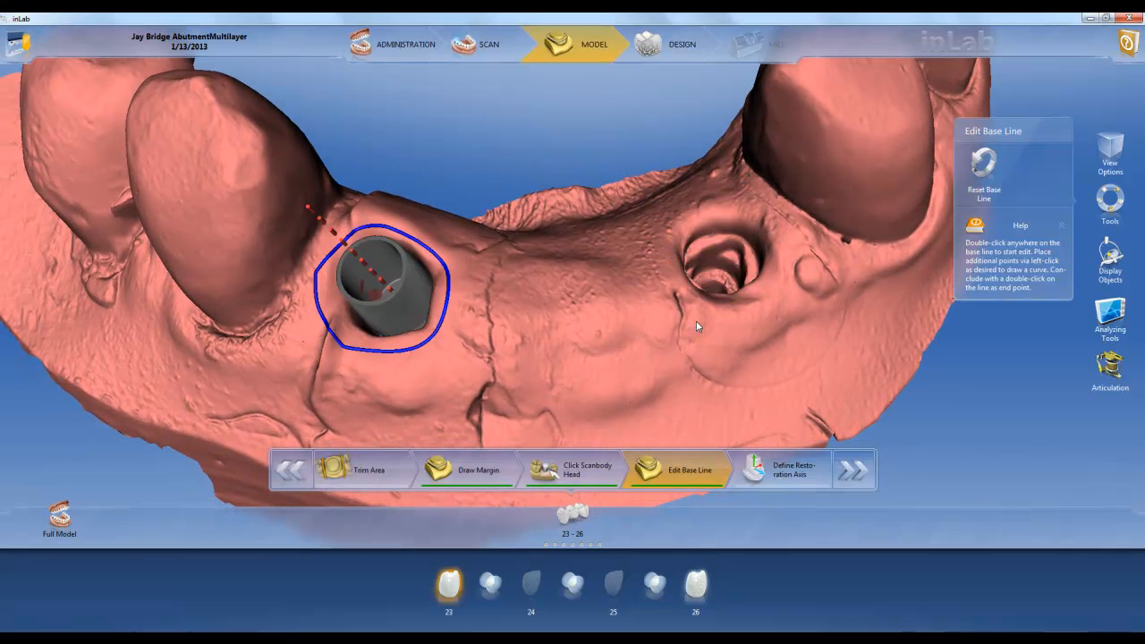
right_click_drag(451, 312, 568, 353)
mouse_move(574, 366)
left_mouse_down()
mouse_move(581, 377)
mouse_move(568, 370)
left_mouse_up()
double_click(559, 363)
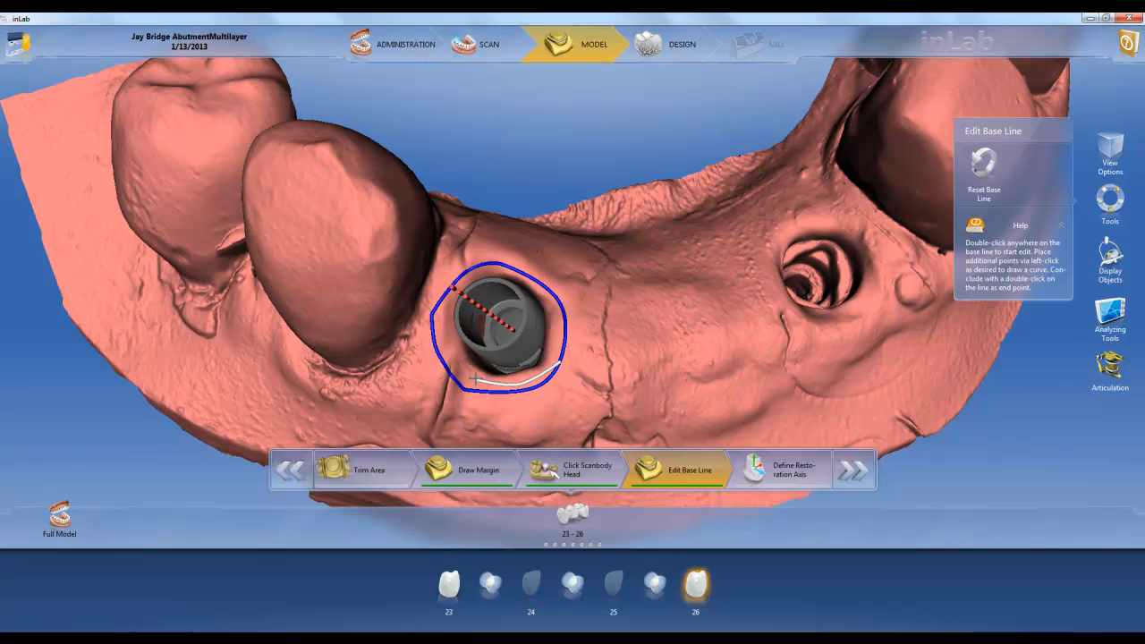
double_click(447, 287)
right_click_drag(573, 278, 607, 305)
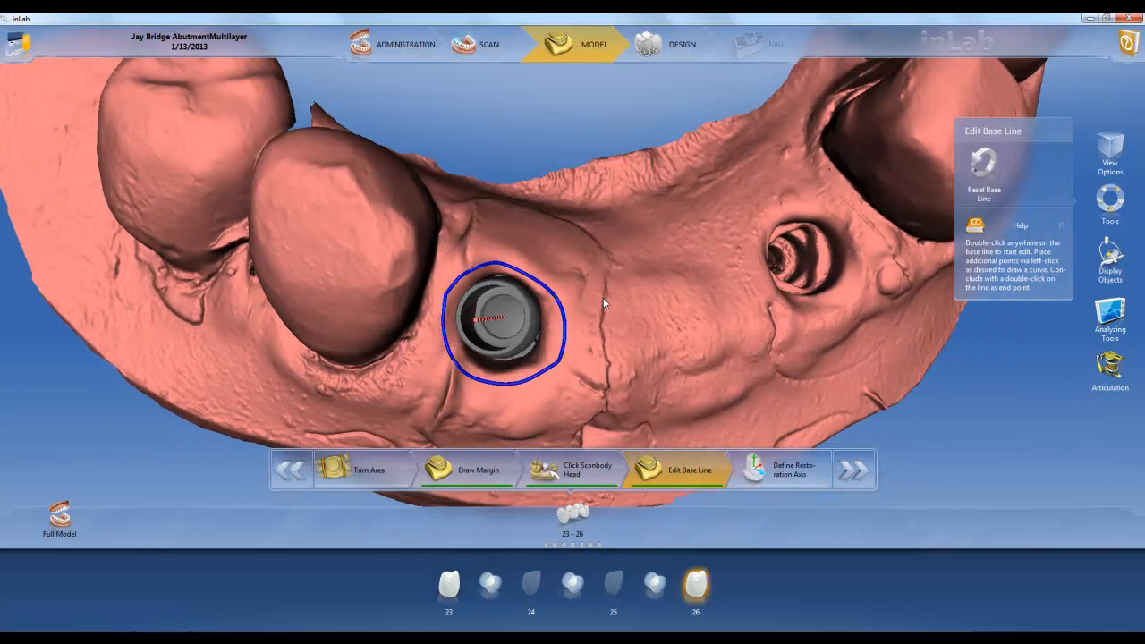
double_click(539, 374)
left_click(554, 300)
left_click(536, 273)
left_click(506, 262)
double_click(488, 263)
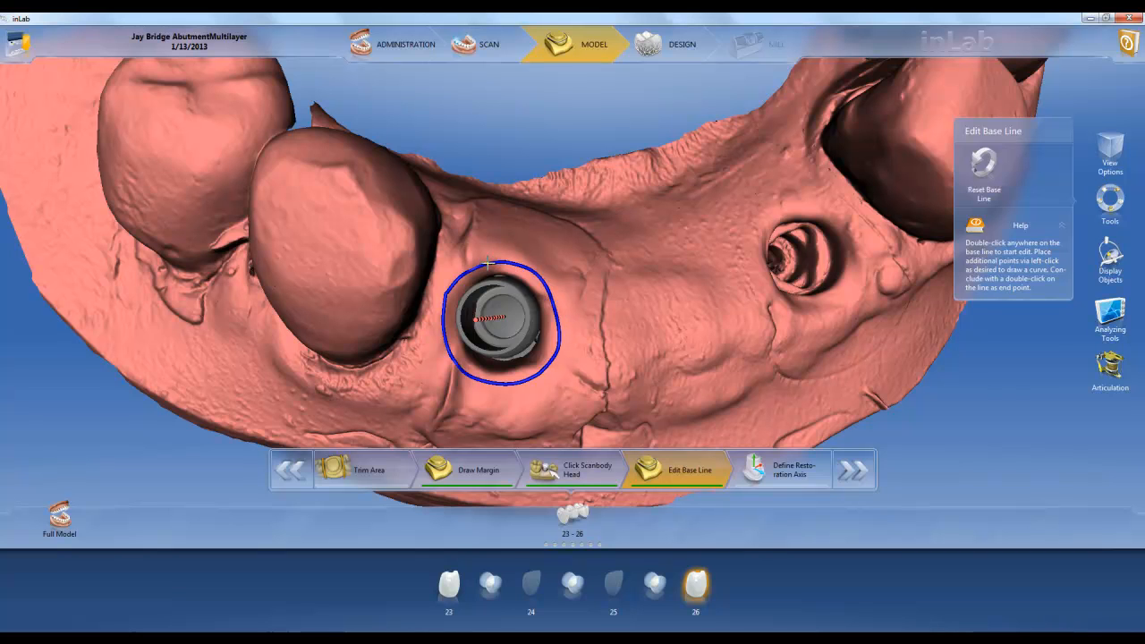
Check the restoration axis of both abutments against the upper jaw, tilt the insertion axis slightly and accept it
left_click(775, 478)
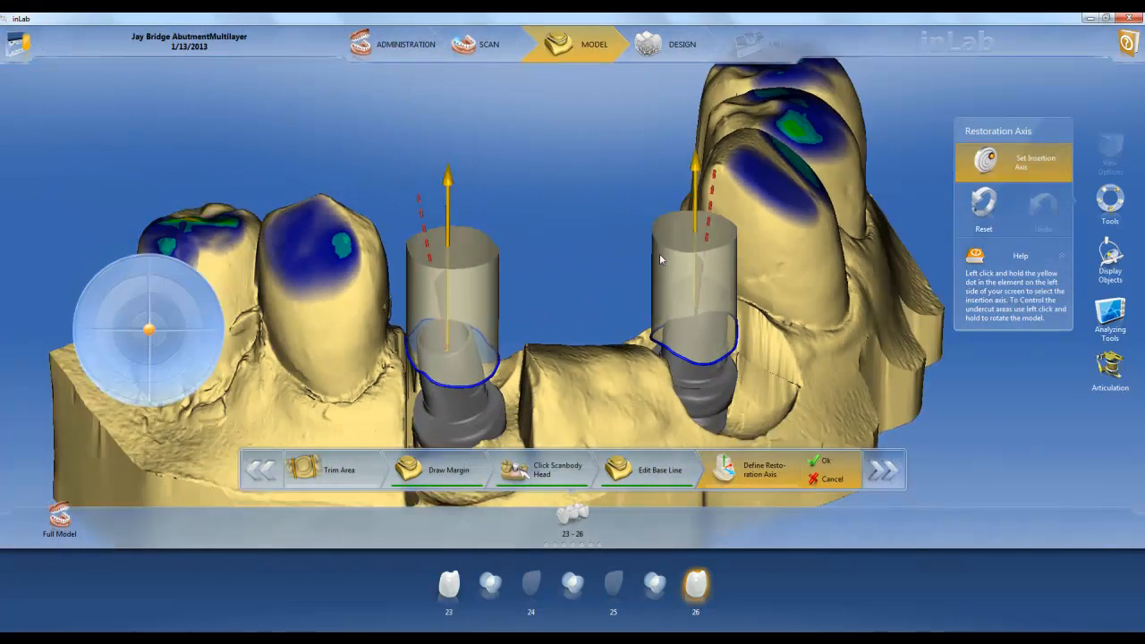
left_click_drag(659, 253, 656, 292)
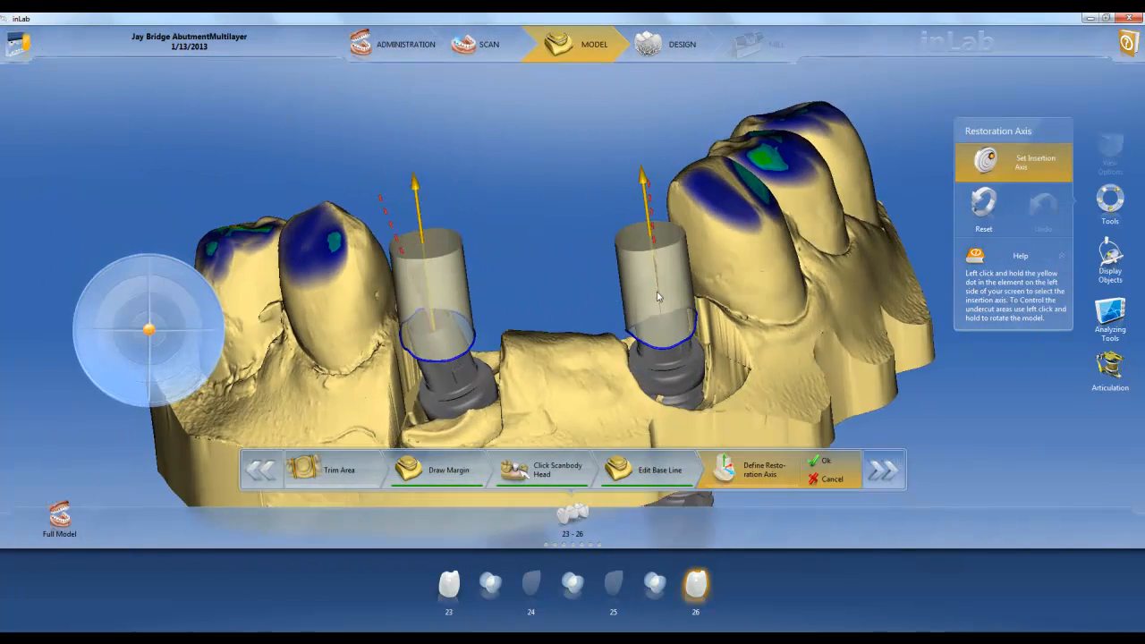
left_click_drag(821, 329, 816, 347)
left_click_drag(580, 289, 765, 362)
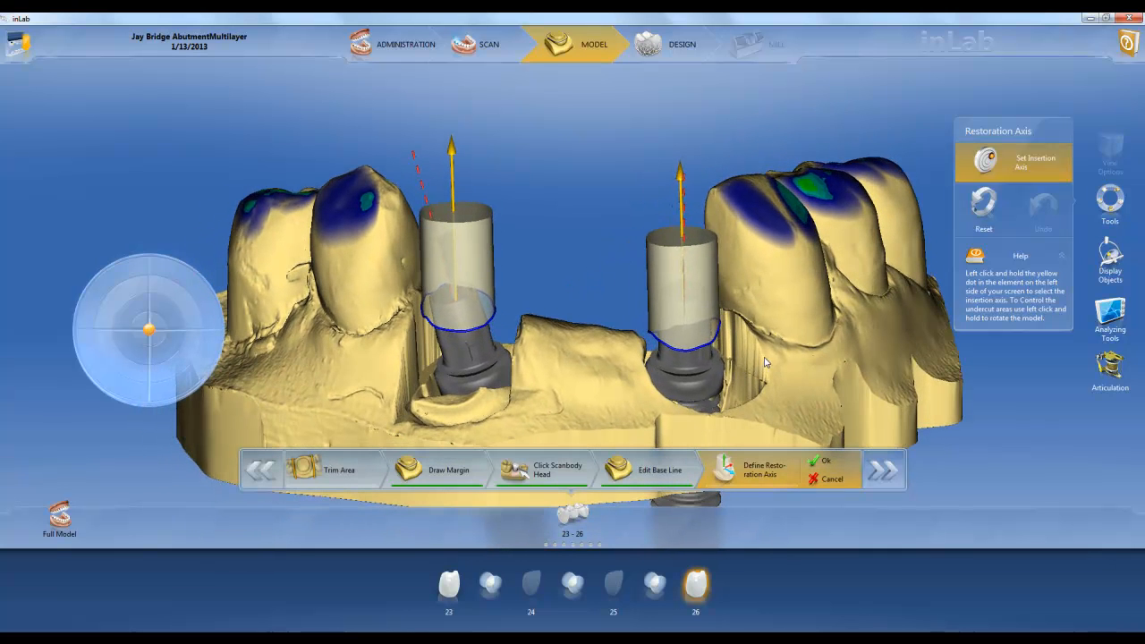
left_click(1106, 261)
left_click(987, 147)
left_click_drag(614, 263, 811, 286)
left_click(998, 159)
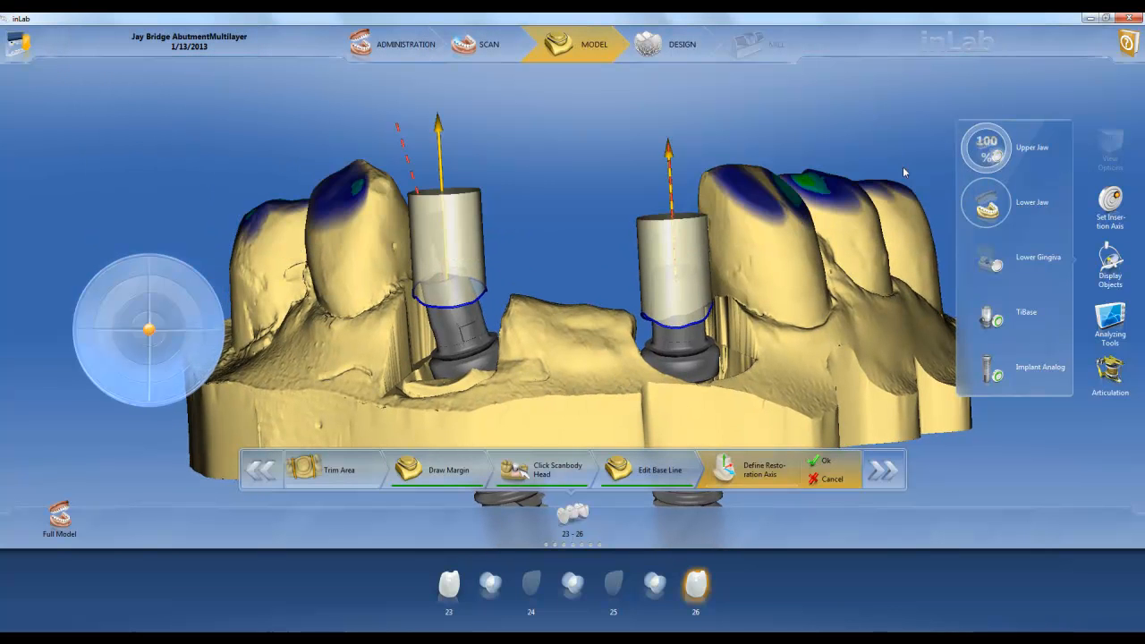
left_click_drag(151, 335, 150, 336)
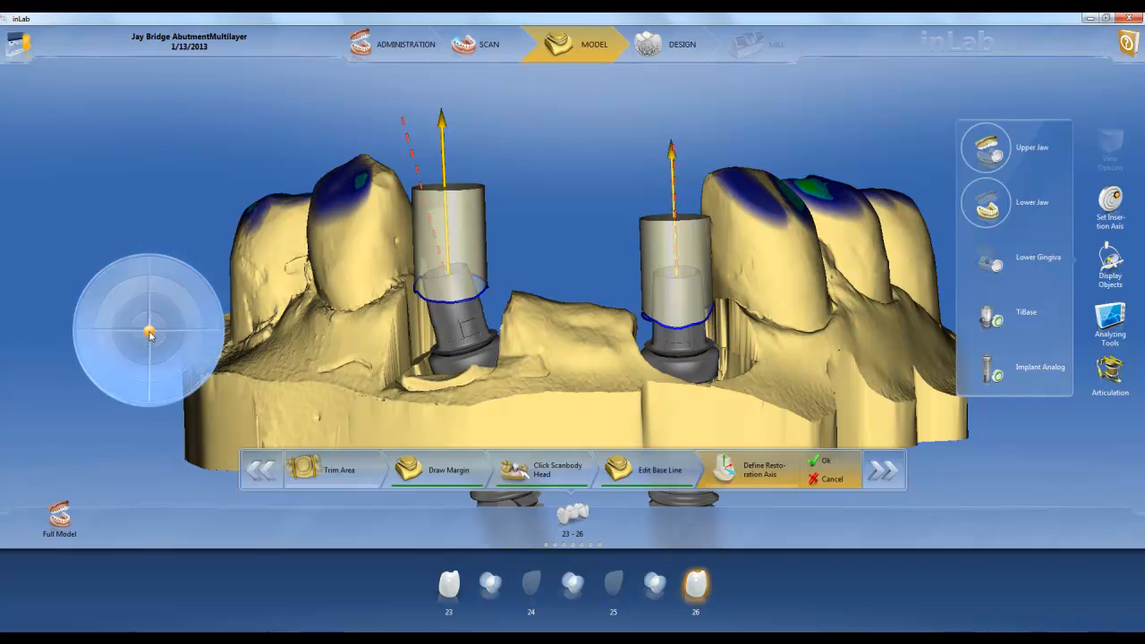
left_click(828, 463)
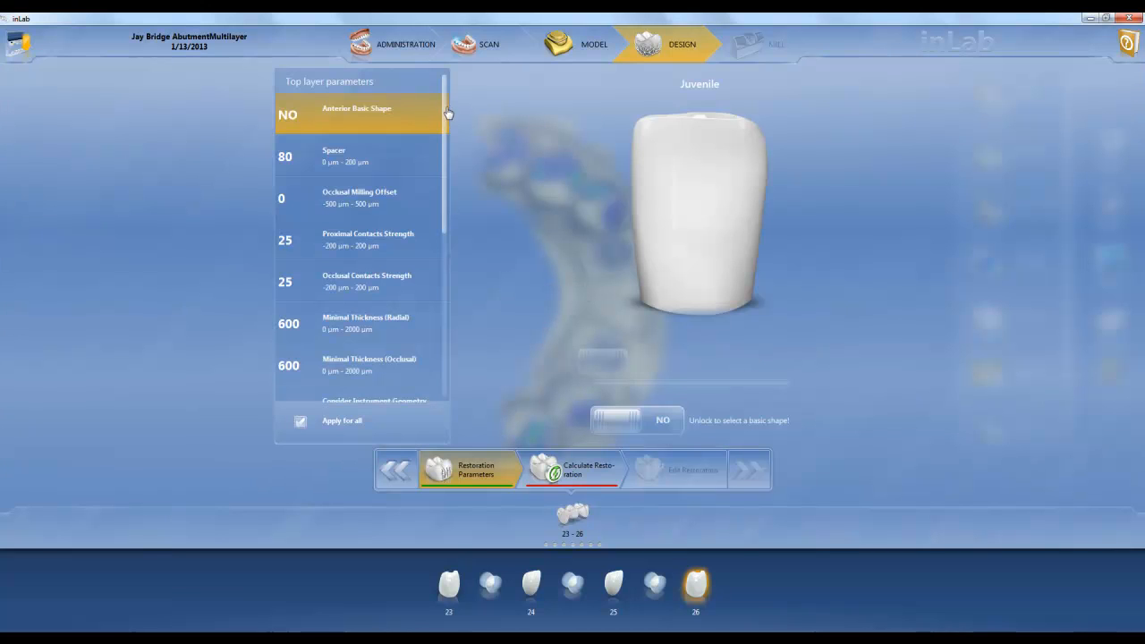
Set the bottom layer's gingival depth to -500 µm, gingival placement pressure to 150 µm and shoulder width to 700 µm, and accept the parameters
left_click_drag(443, 109, 442, 257)
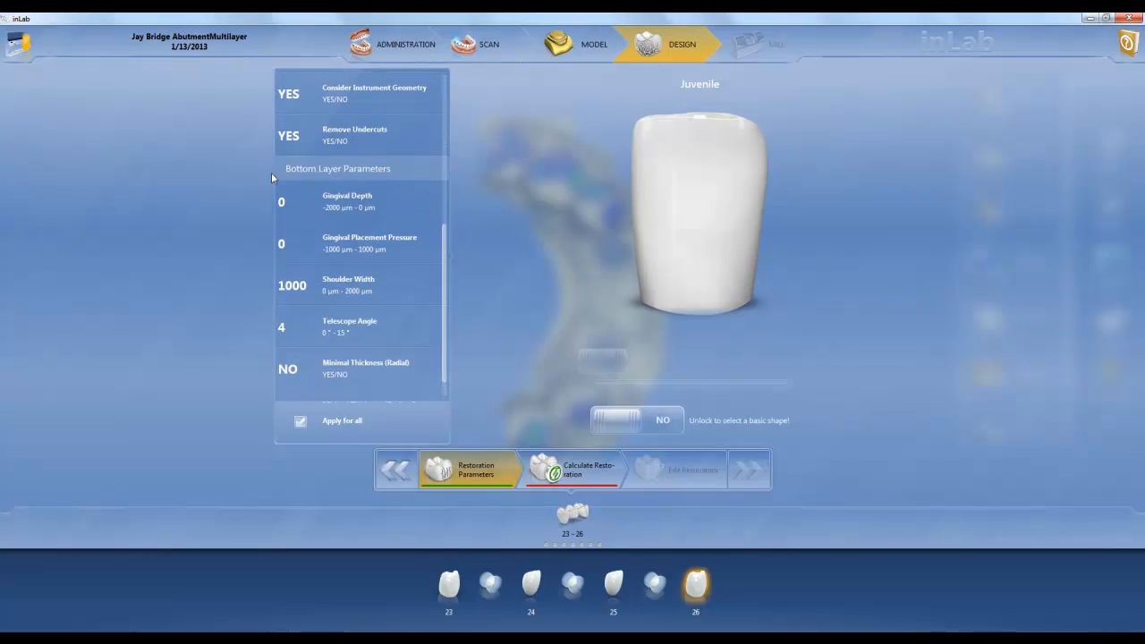
left_click(352, 212)
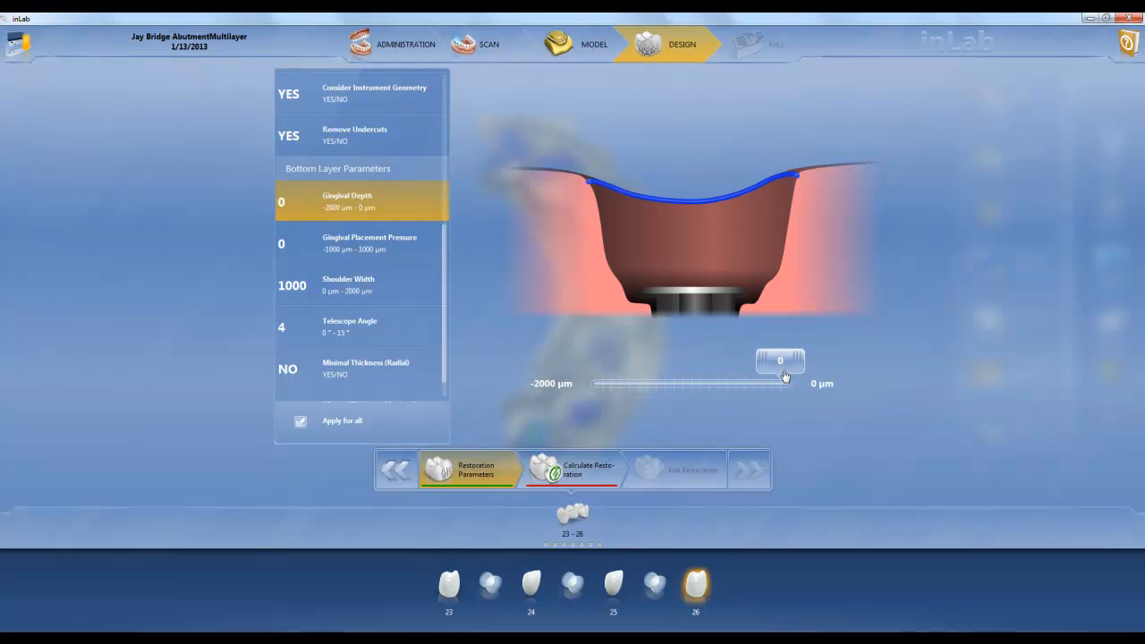
left_click_drag(784, 375, 733, 364)
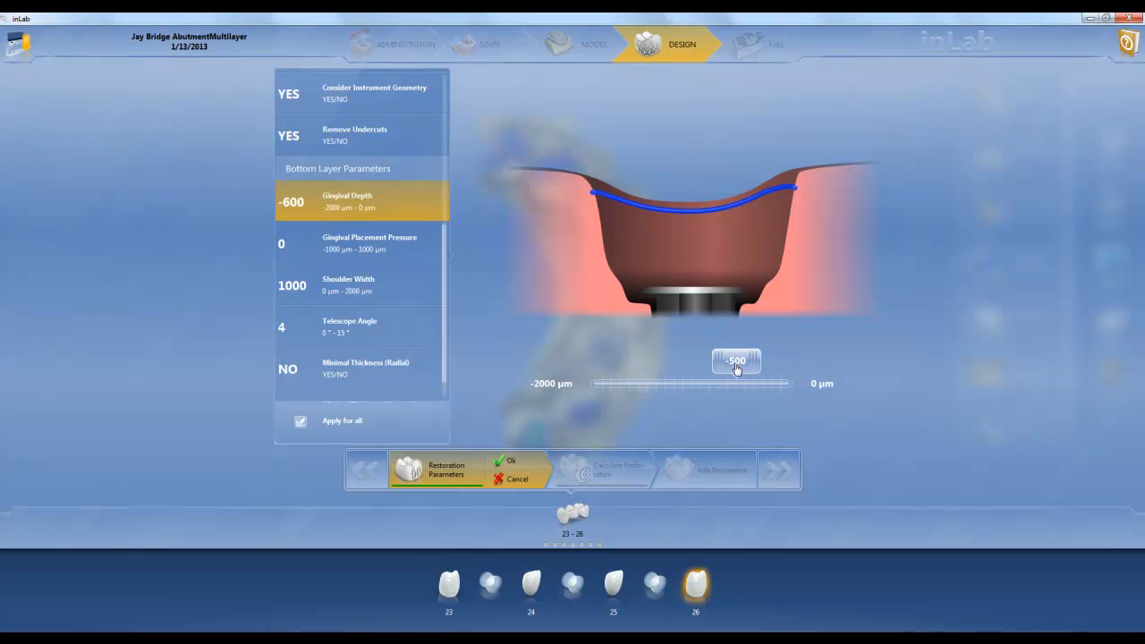
left_click(369, 243)
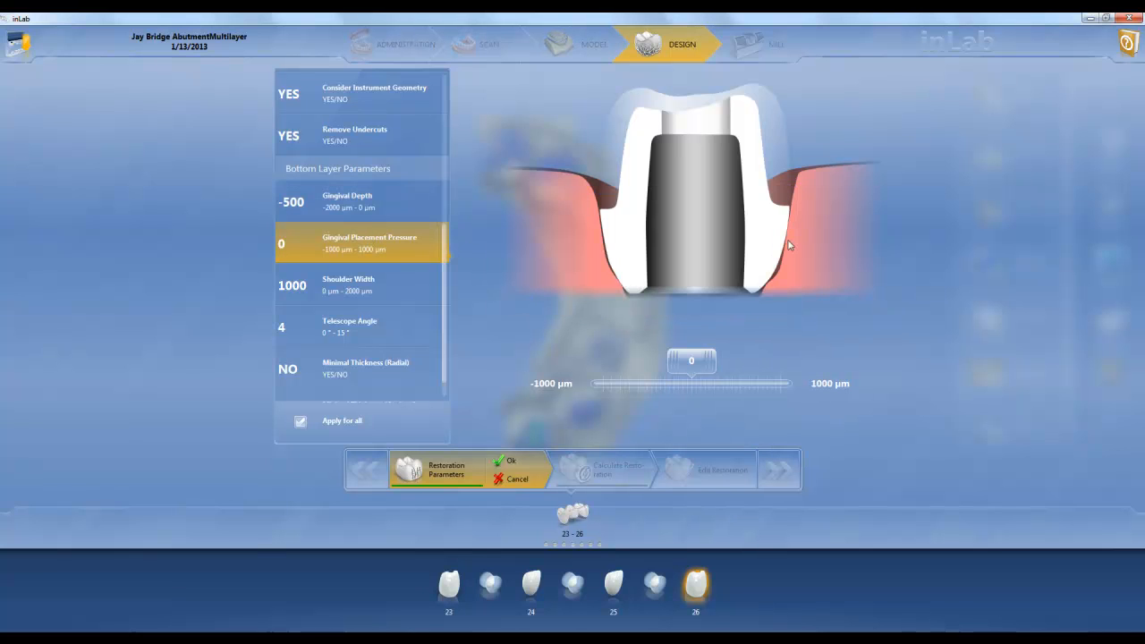
left_click_drag(704, 363, 714, 368)
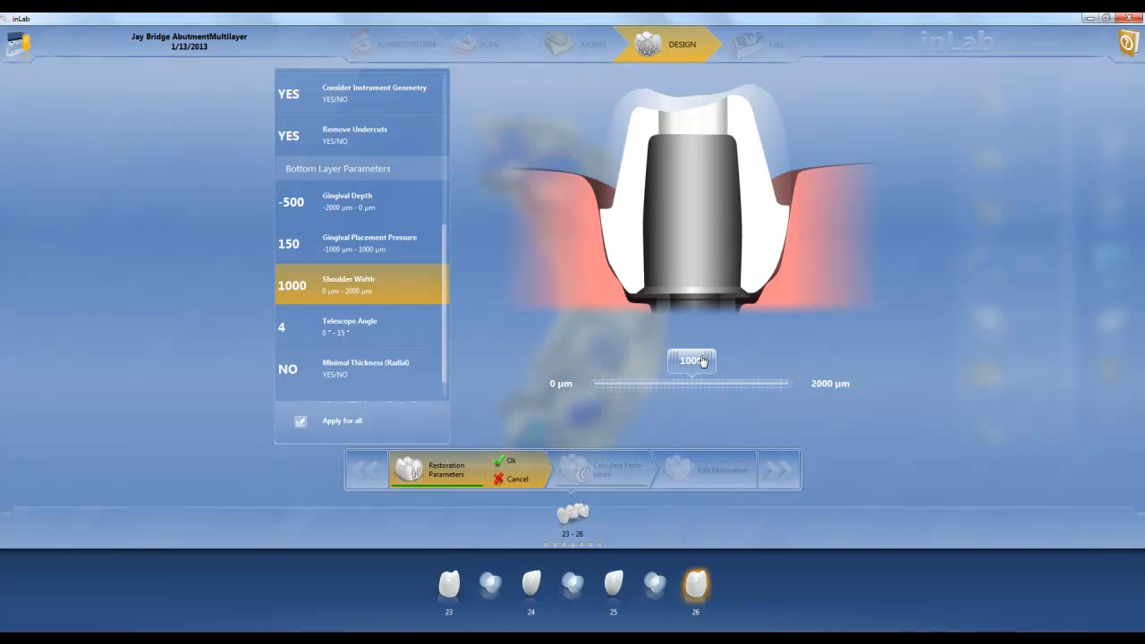
mouse_move(699, 367)
left_mouse_down()
mouse_move(662, 367)
mouse_move(691, 360)
left_mouse_up()
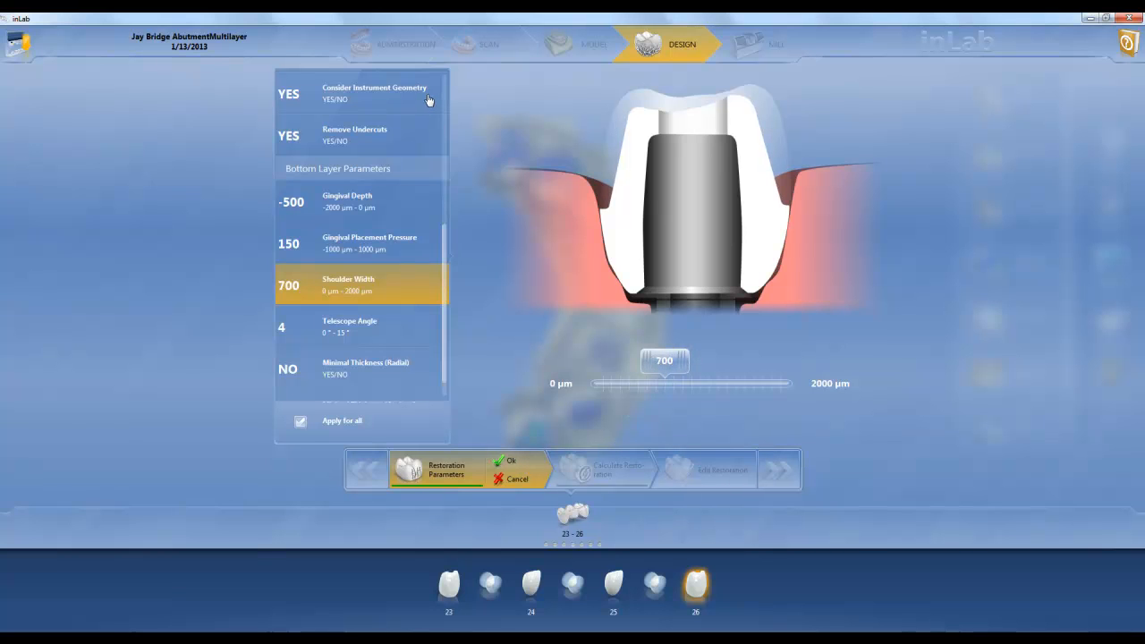
left_click(510, 464)
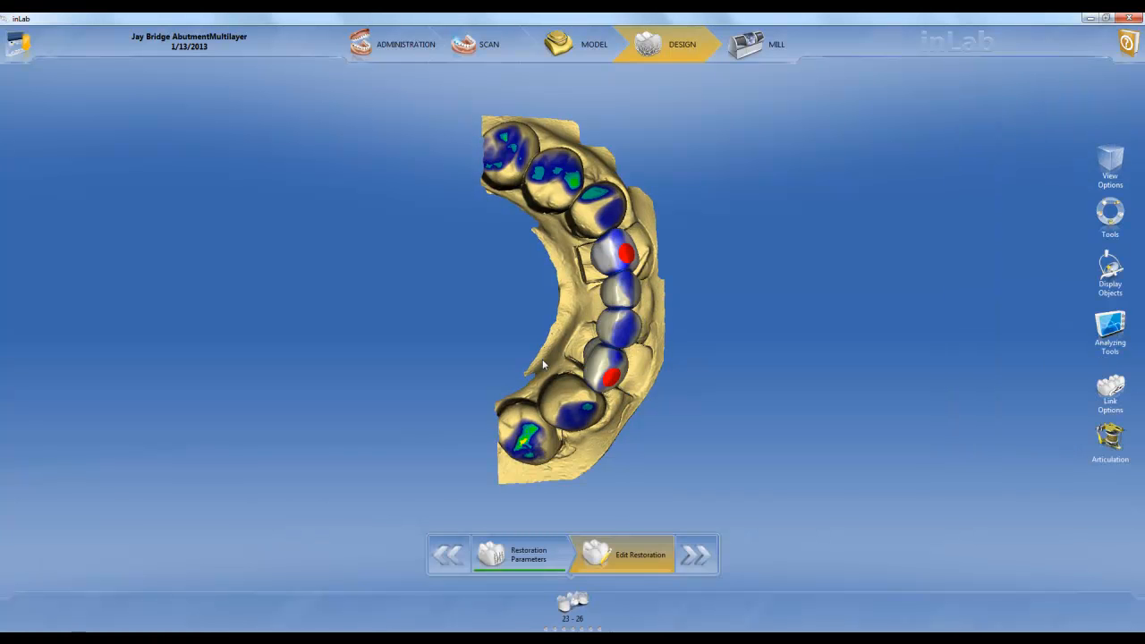
Examine the calculated 23-26 bridge with the occlusal compass and the articulation animation
middle_click_drag(538, 404, 586, 453)
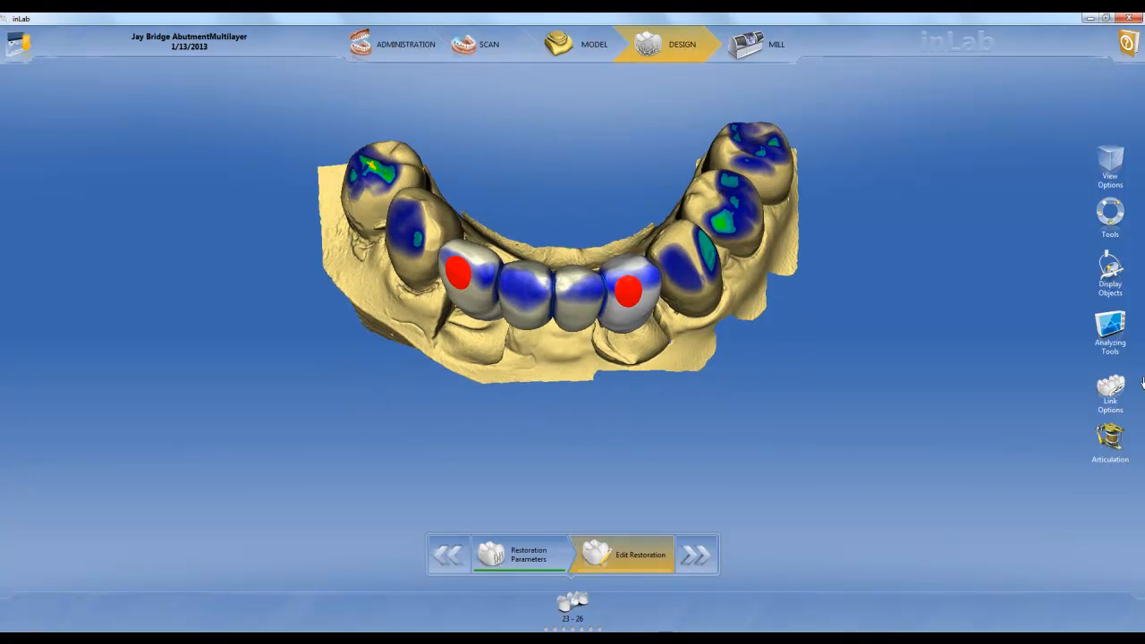
left_click(1115, 443)
left_click(999, 271)
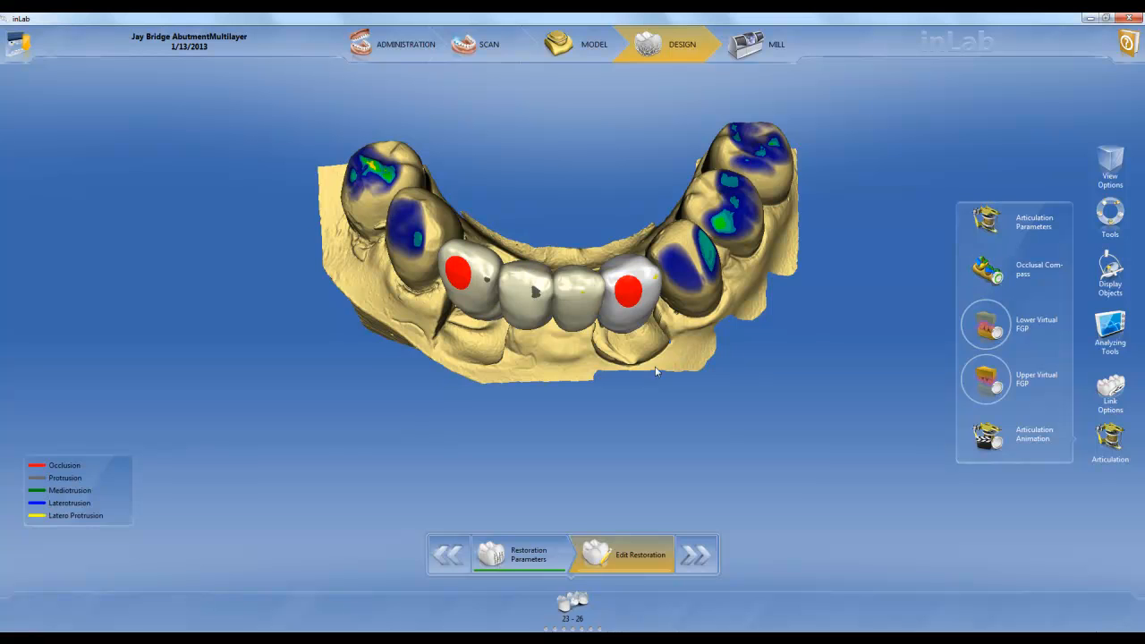
middle_click_drag(575, 439, 580, 356)
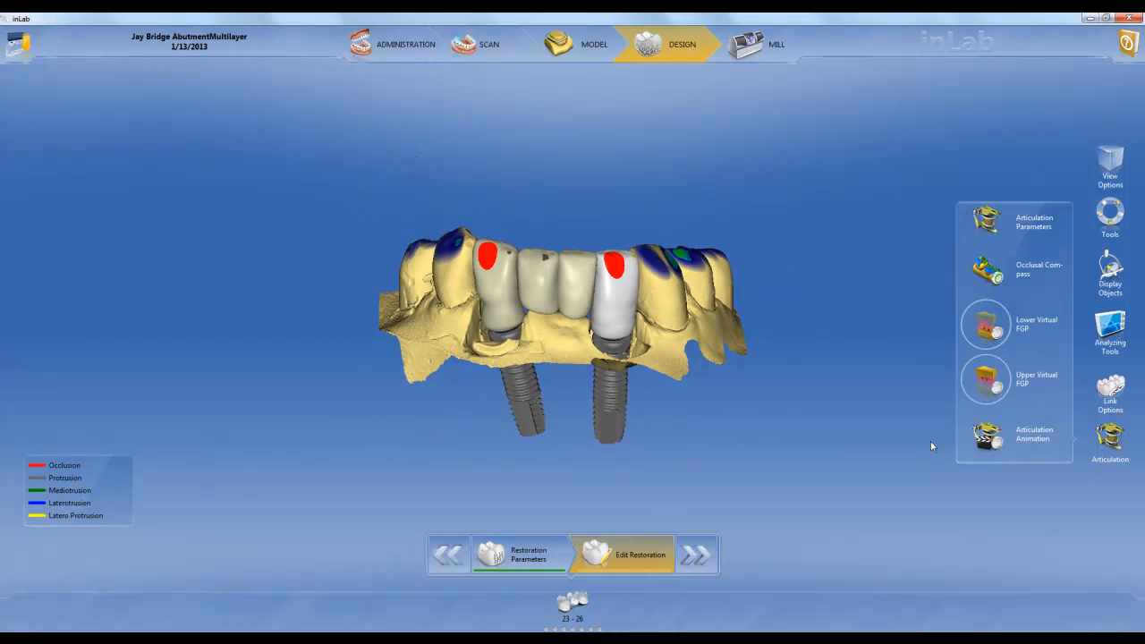
left_click(988, 436)
middle_click_drag(520, 335, 572, 326)
left_click(986, 439)
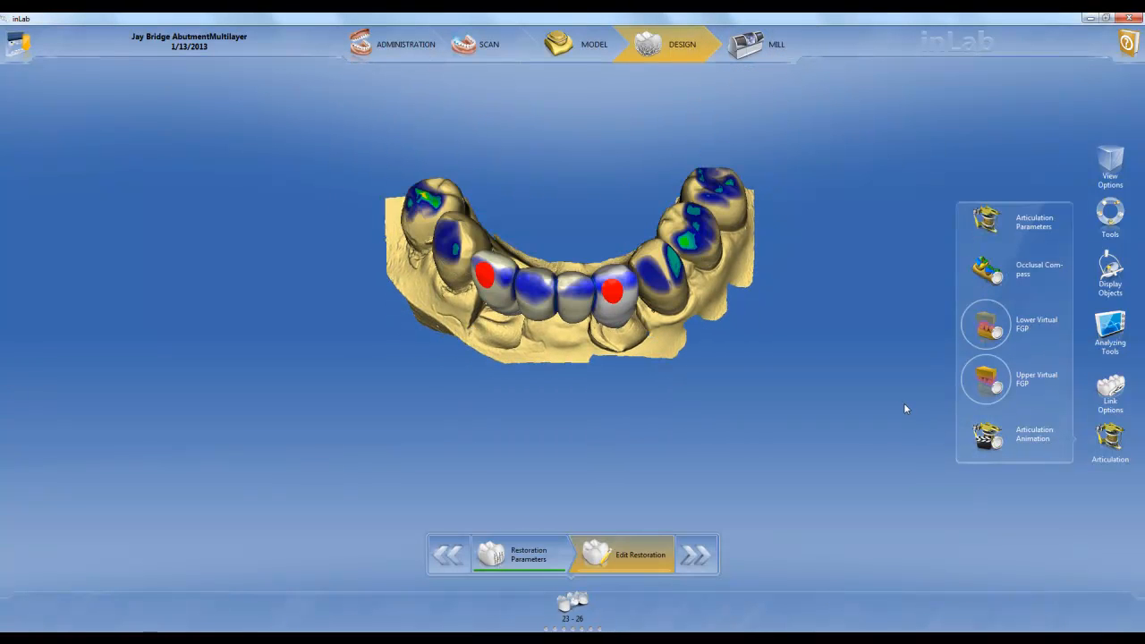
Start the Split tool on the abutment crown of tooth 23
middle_click_drag(563, 440, 604, 367)
scroll(604, 368, "up", 4)
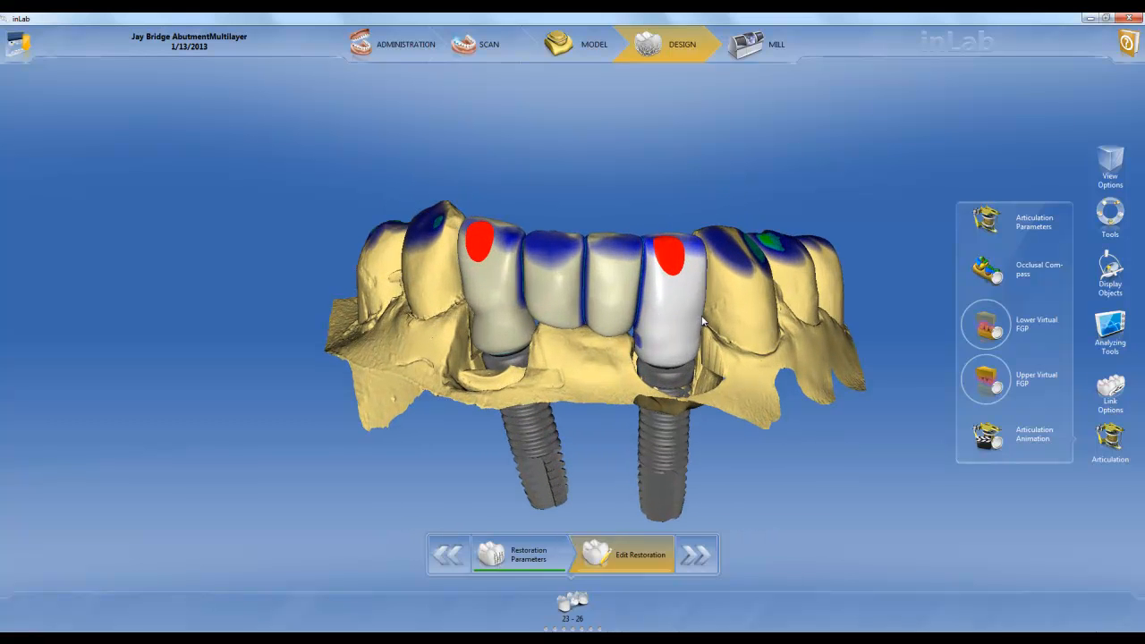
middle_click_drag(714, 309, 676, 289)
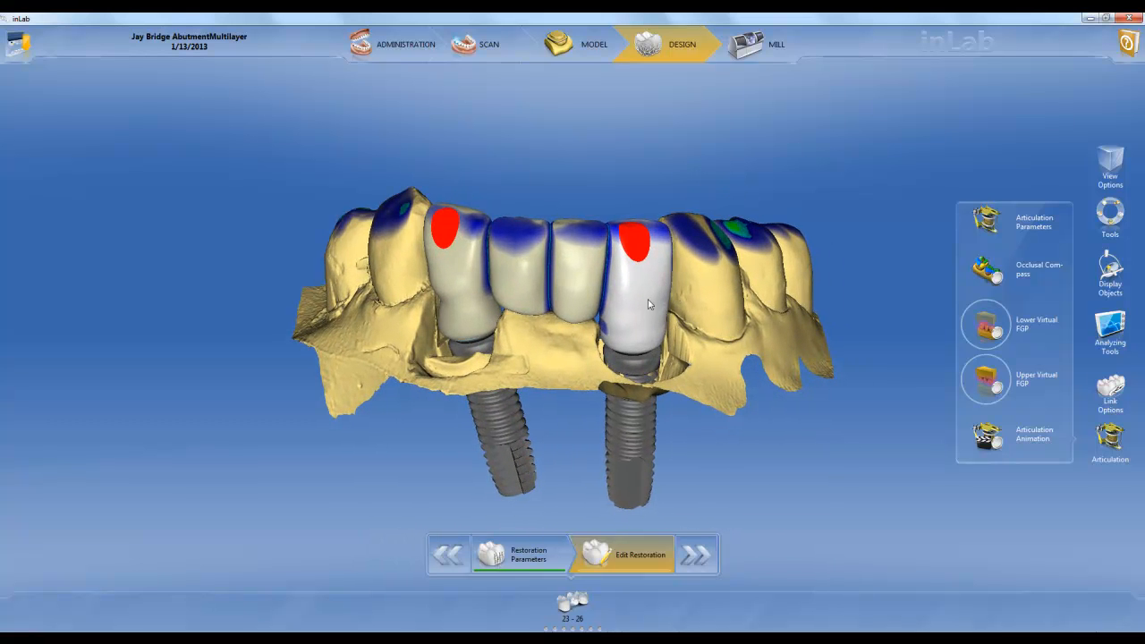
left_click(639, 299)
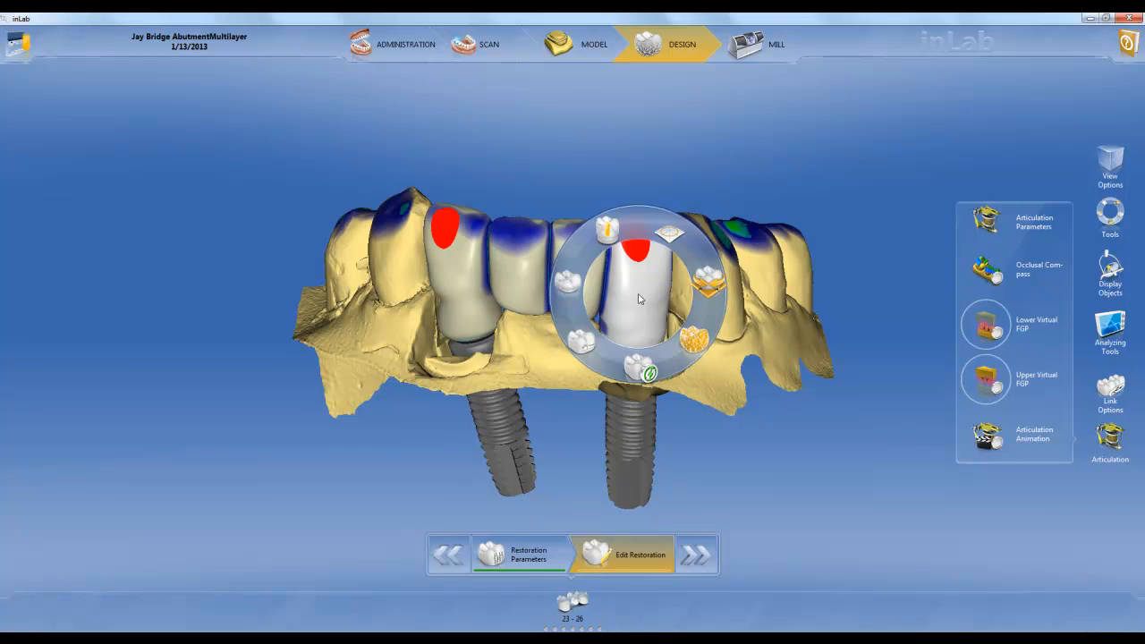
left_click(615, 239)
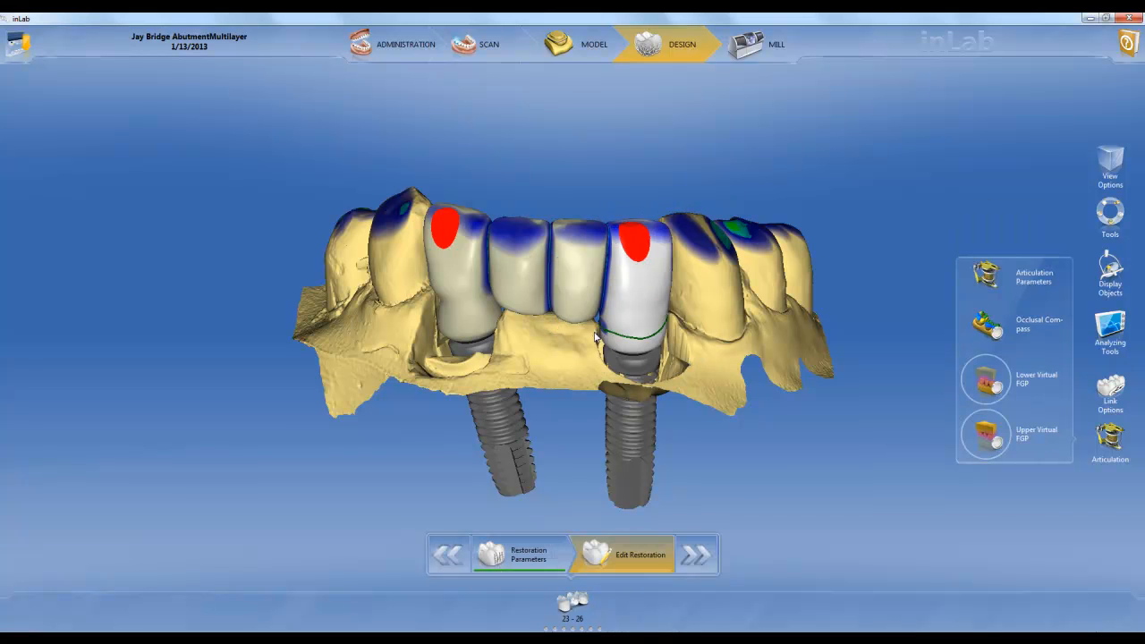
Examine the unsplit bridge with the lower gingiva displayed, toggling the lower jaw off and on, and hide the gingiva again
left_click(1110, 266)
left_click(1004, 227)
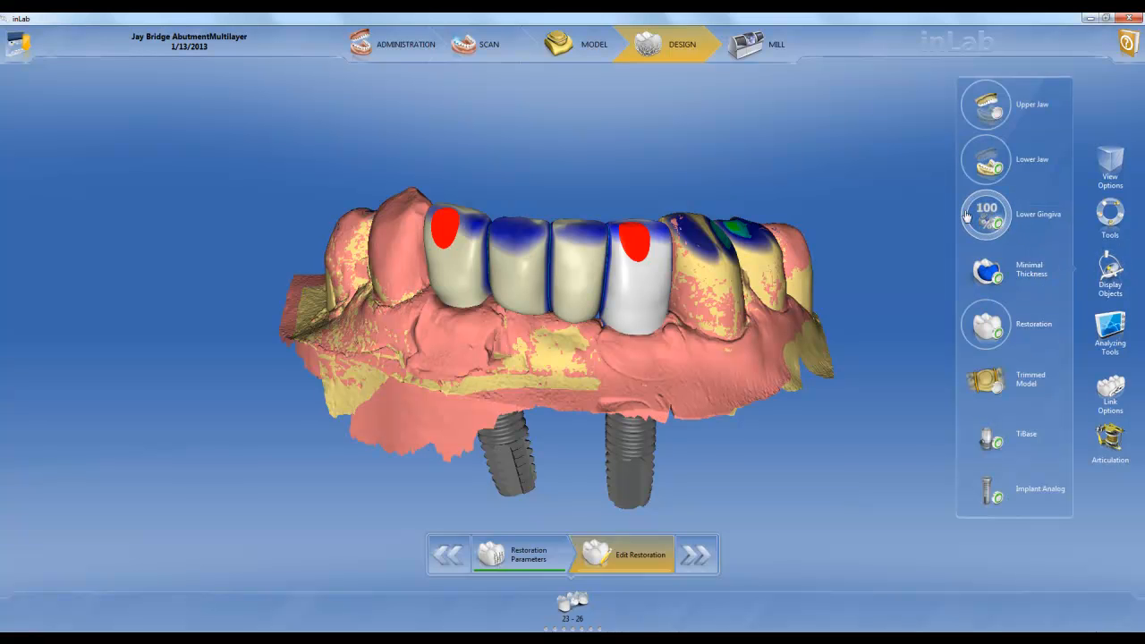
left_click(1004, 118)
left_click(1006, 120)
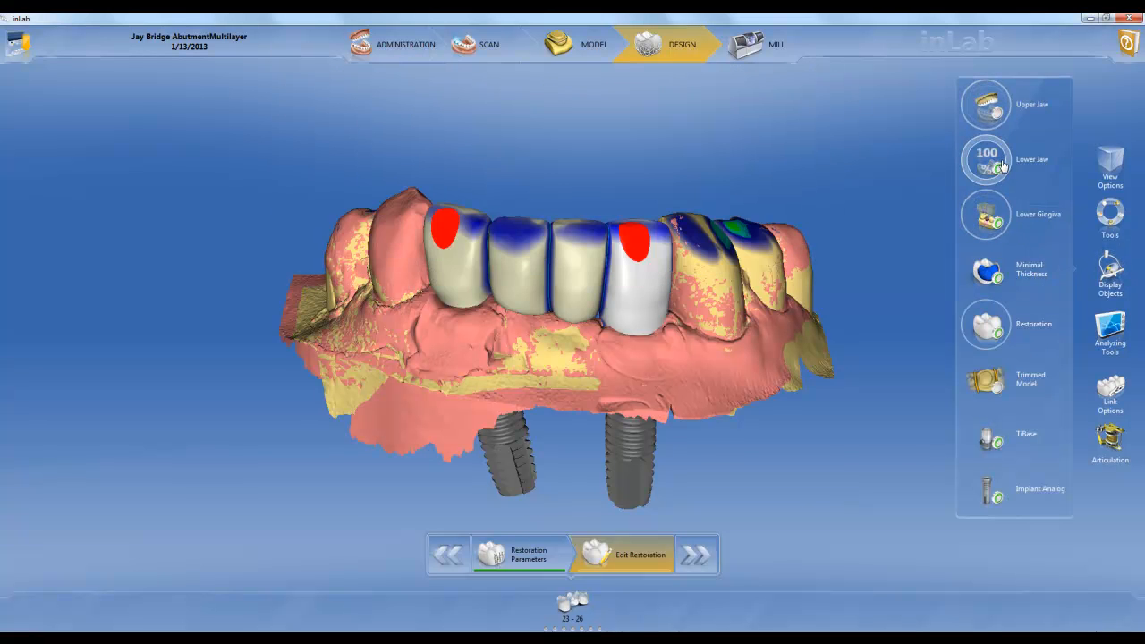
left_click(1003, 167)
left_click_drag(594, 399, 696, 266)
left_click_drag(652, 158, 567, 231)
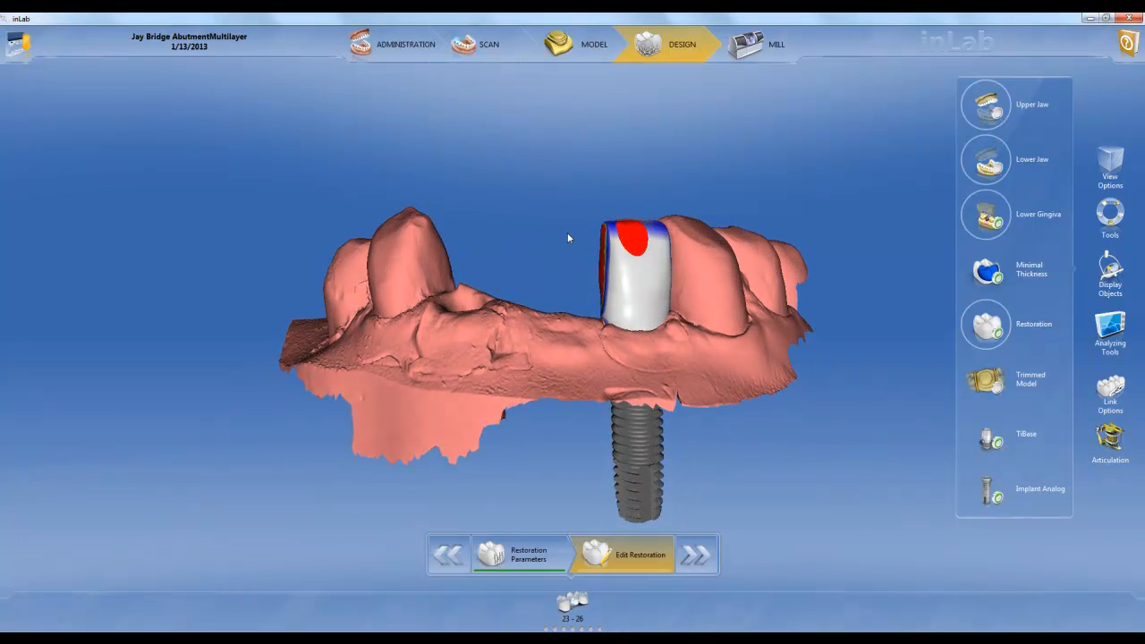
left_click(988, 170)
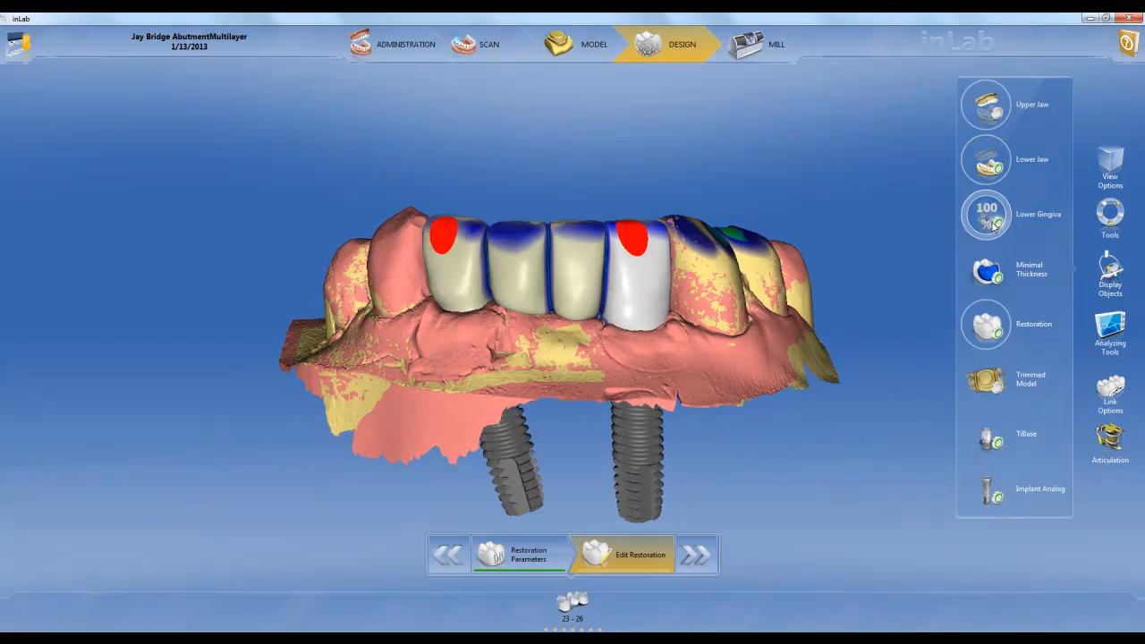
left_click(993, 227)
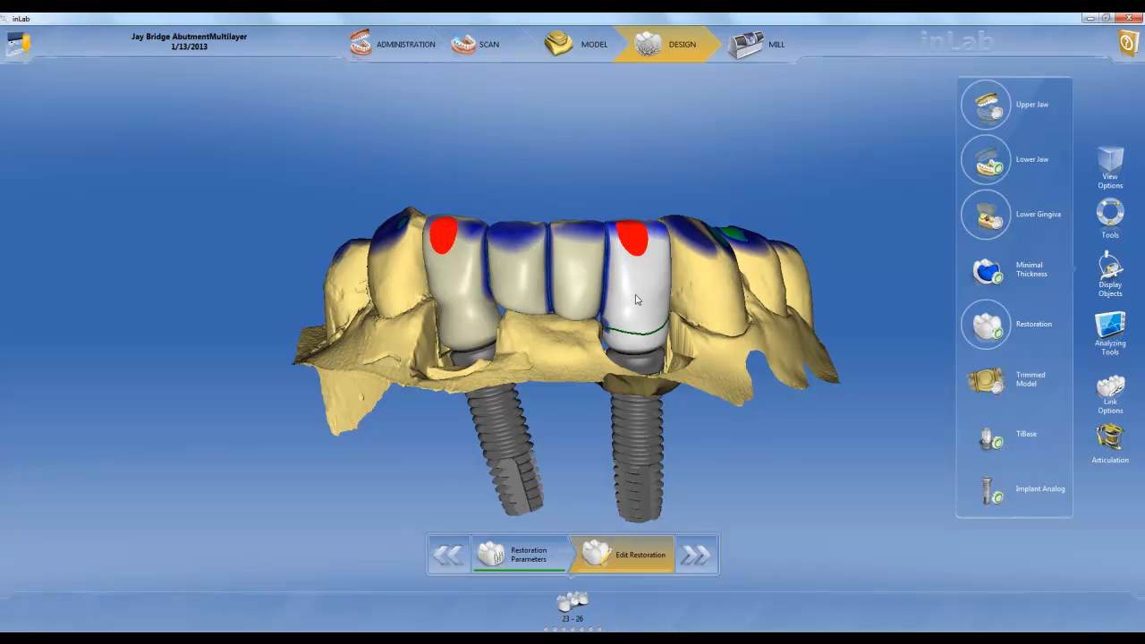
Apply the split to the 23-26 bridge and view the separated layers from the front
left_click(1110, 213)
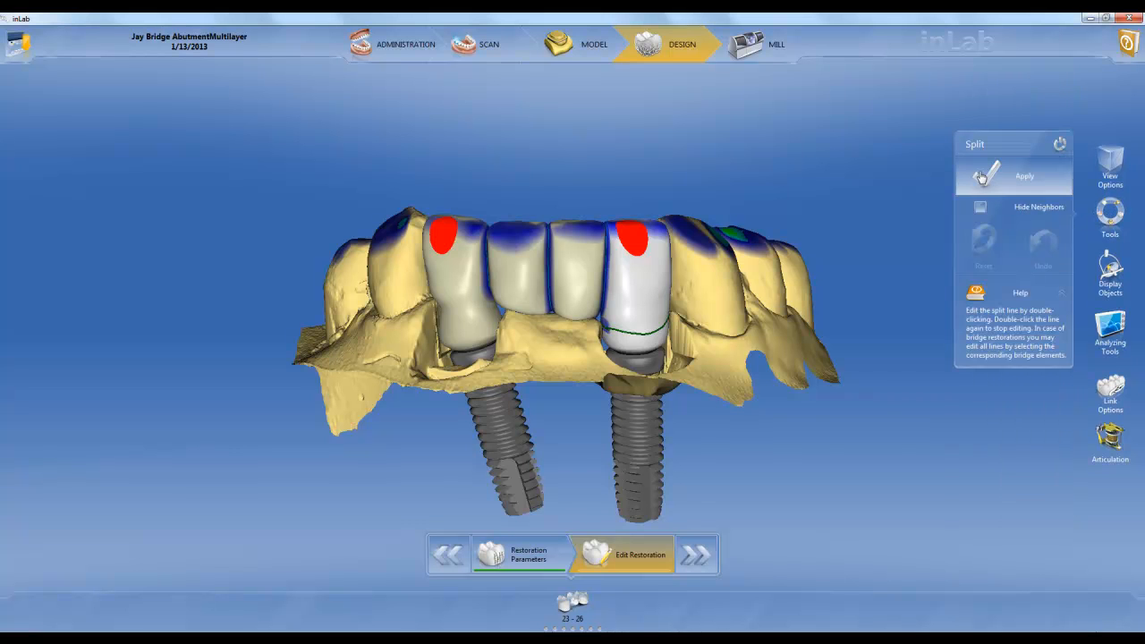
left_click(983, 183)
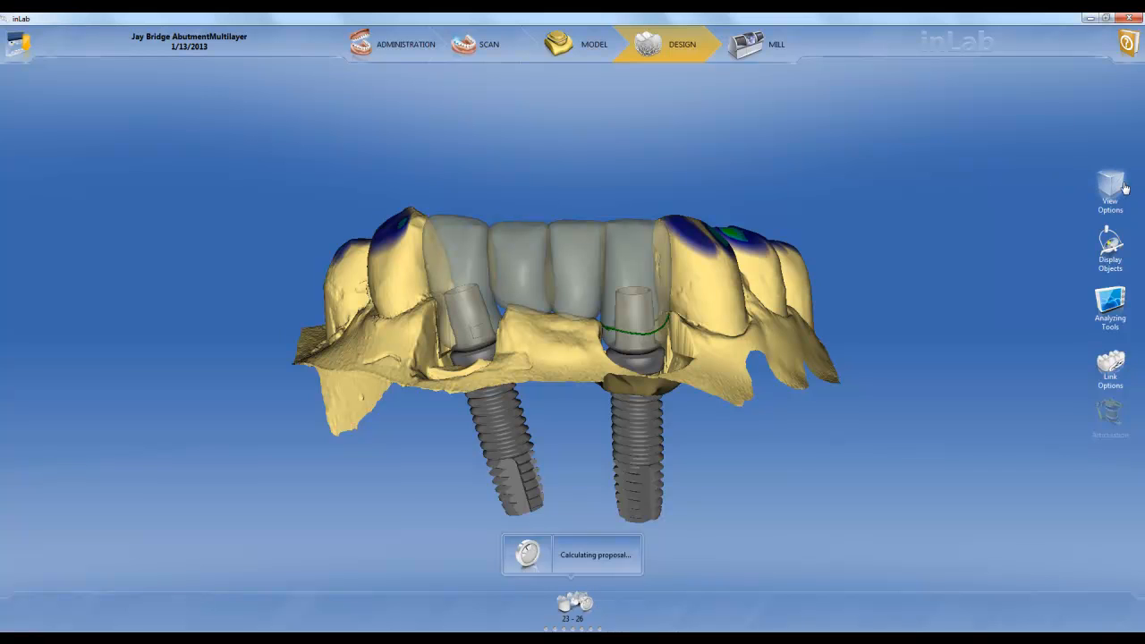
left_click(1118, 191)
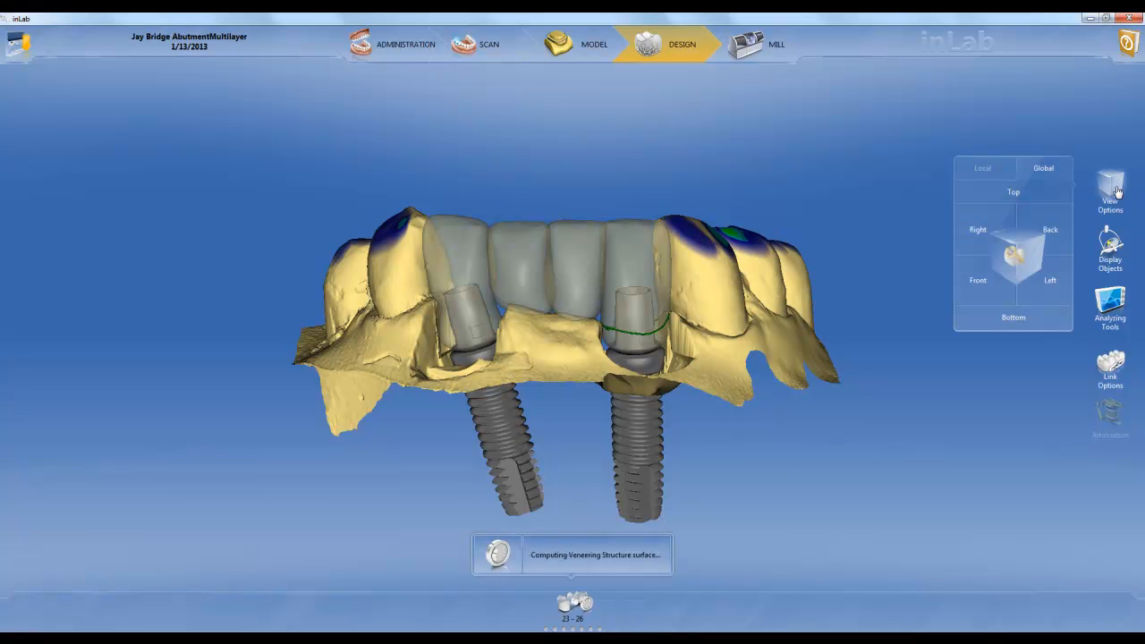
left_click(977, 283)
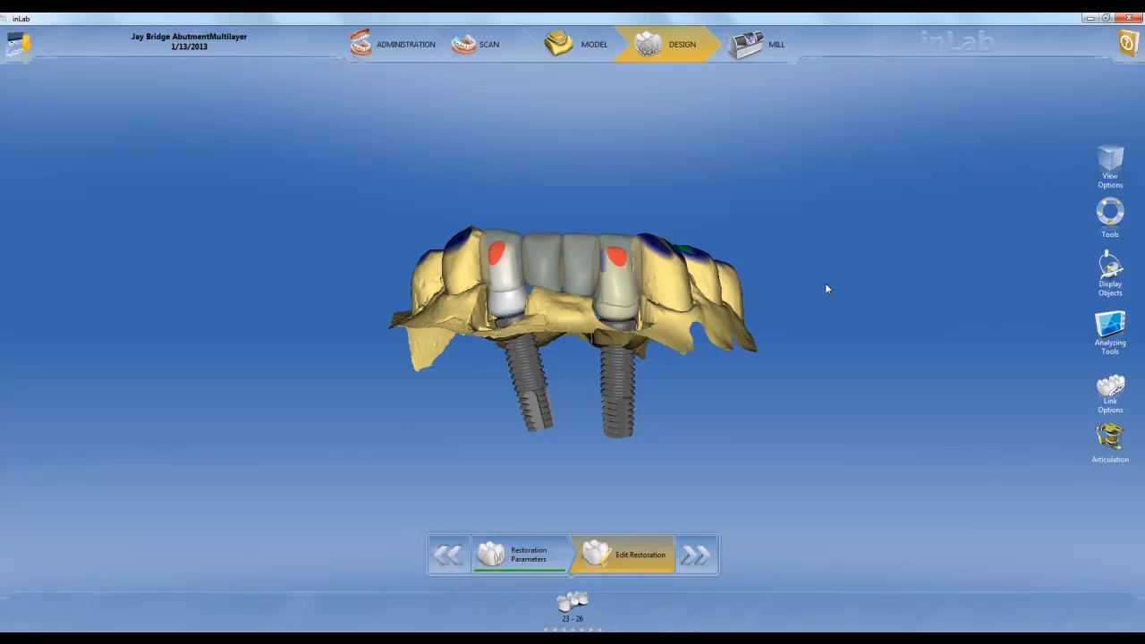
left_click_drag(568, 208, 578, 230)
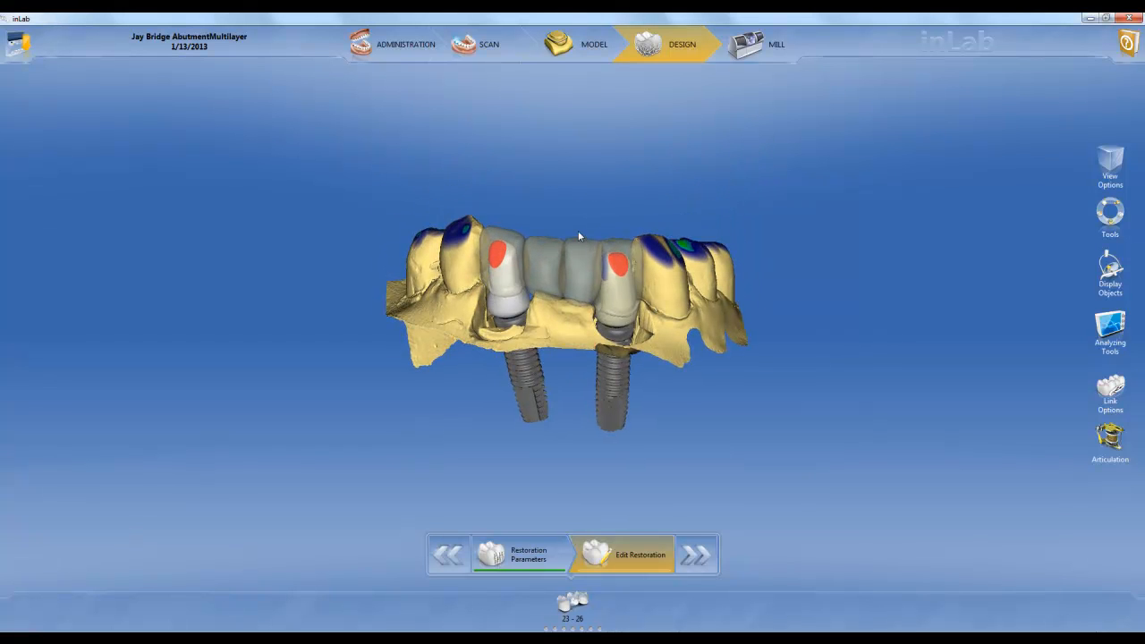
Display the lower gingiva around the split bridge and examine how the abutments emerge from it
left_click(1110, 268)
left_click(986, 214)
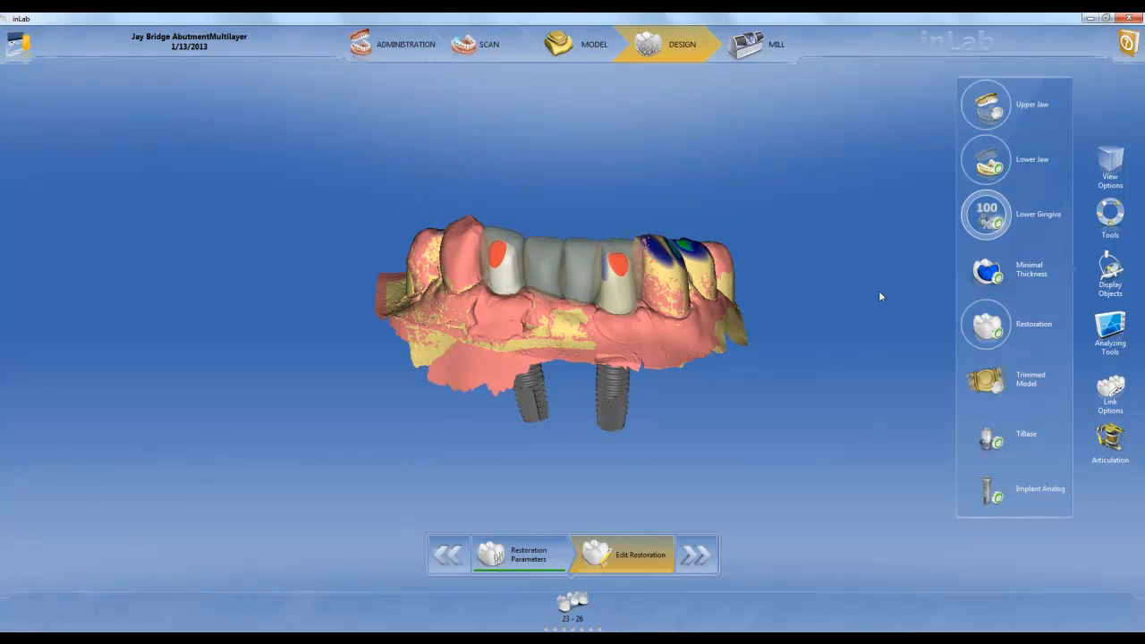
left_click_drag(551, 358, 648, 333)
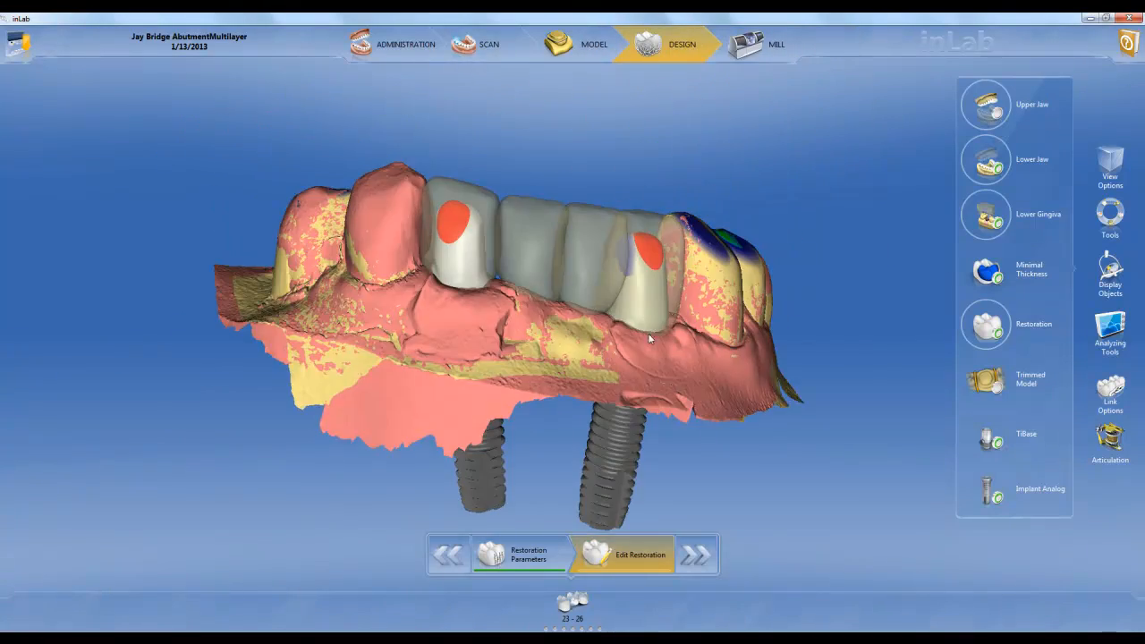
Proceed to the milling phase and inspect the abutment's position inside its block
left_click(701, 556)
left_click_drag(766, 295, 702, 368)
left_click_drag(436, 184, 607, 354)
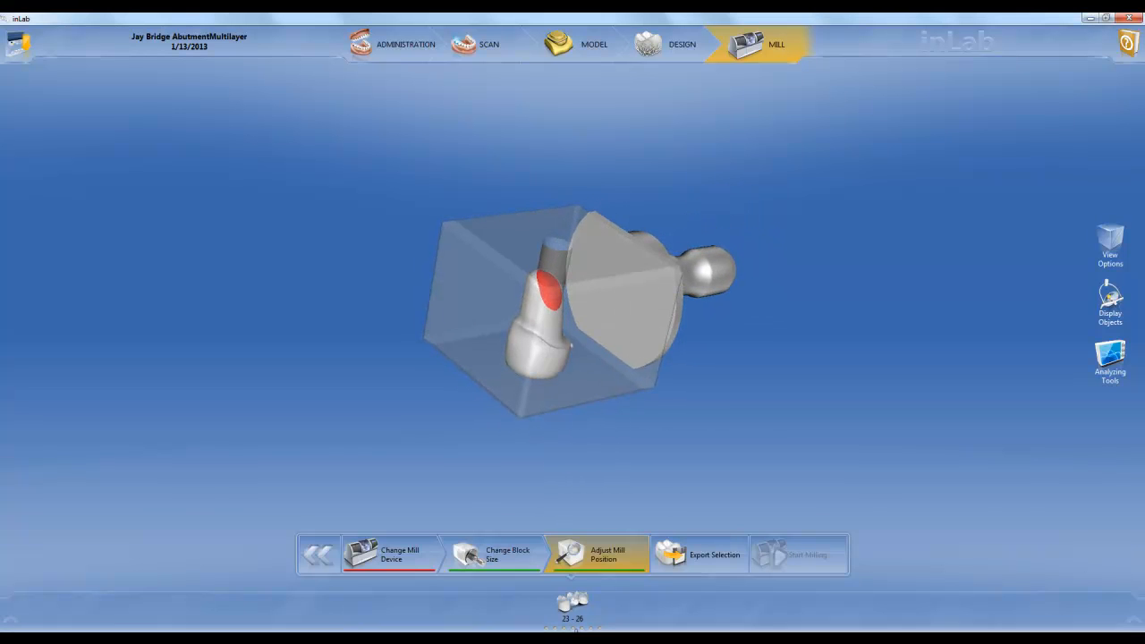
Expand the bridge into its individual parts and inspect the mill previews of the tooth 23 abutment and the veneering structure
left_click(575, 612)
left_click(463, 609)
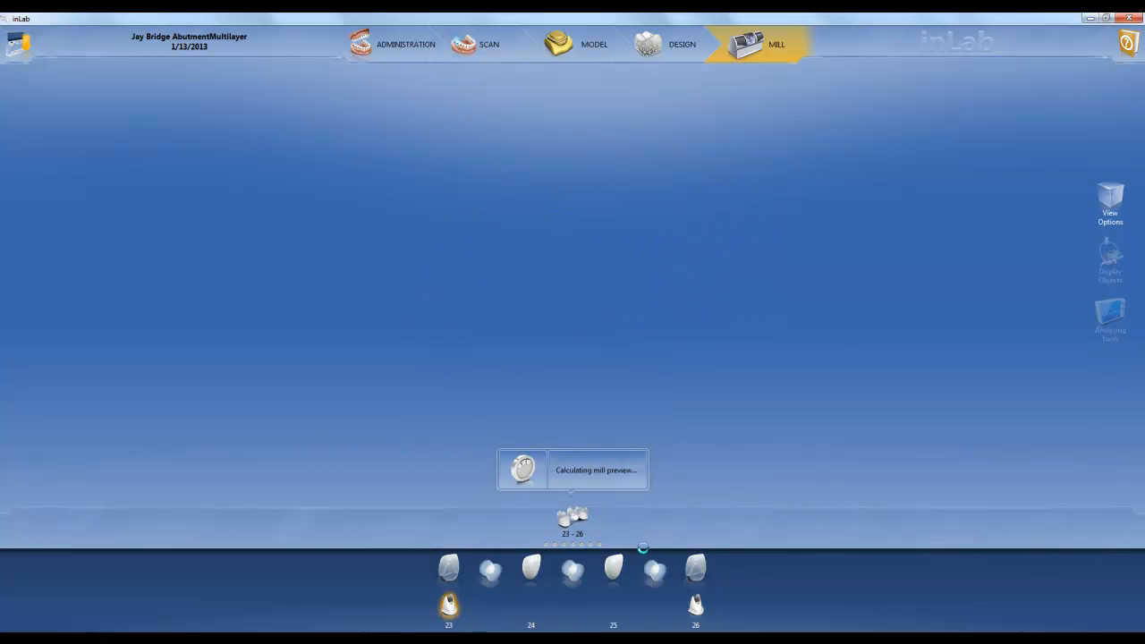
left_click_drag(566, 206, 495, 418)
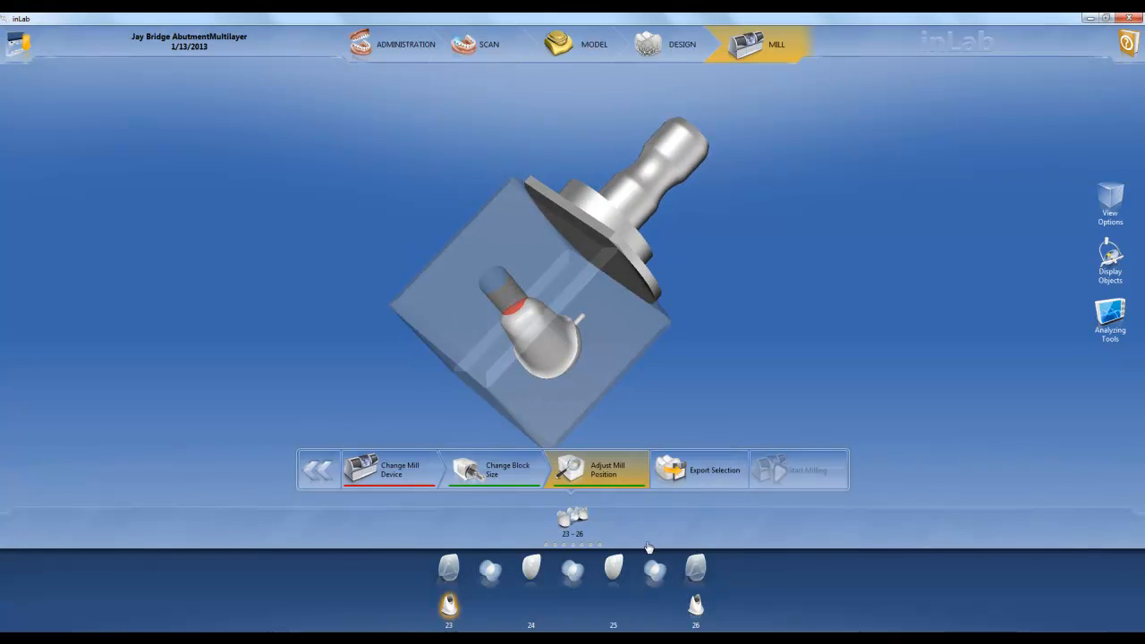
left_click(698, 569)
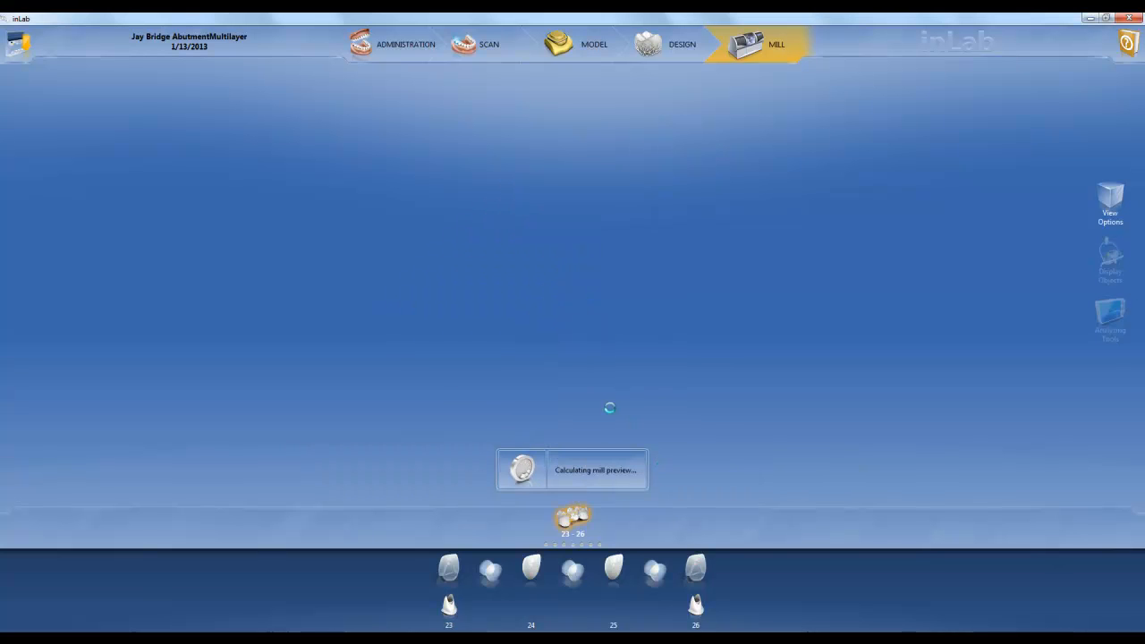
left_click_drag(671, 204, 624, 338)
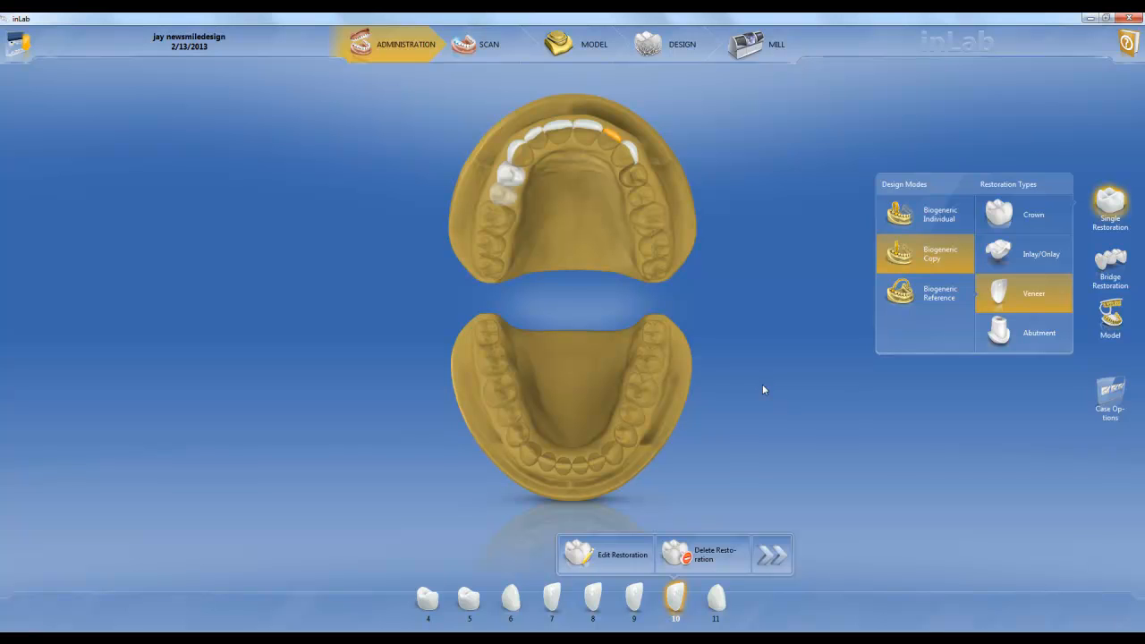
Enable Smile Design for the new case and load jayadd.jpg as its reference picture in the model phase
left_click(1112, 399)
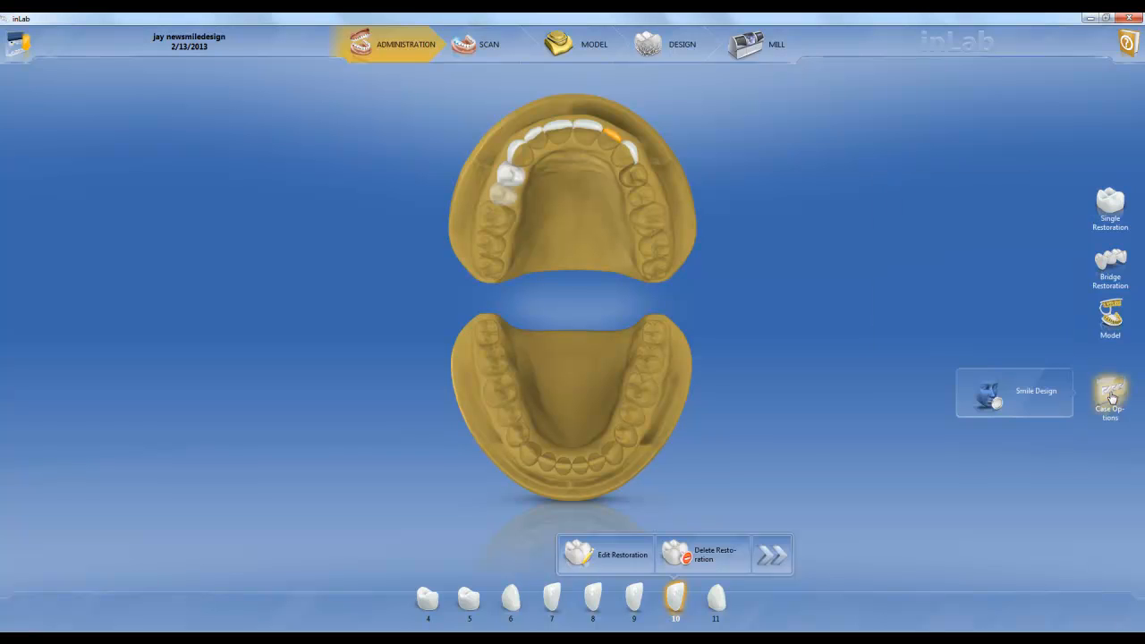
left_click(1000, 410)
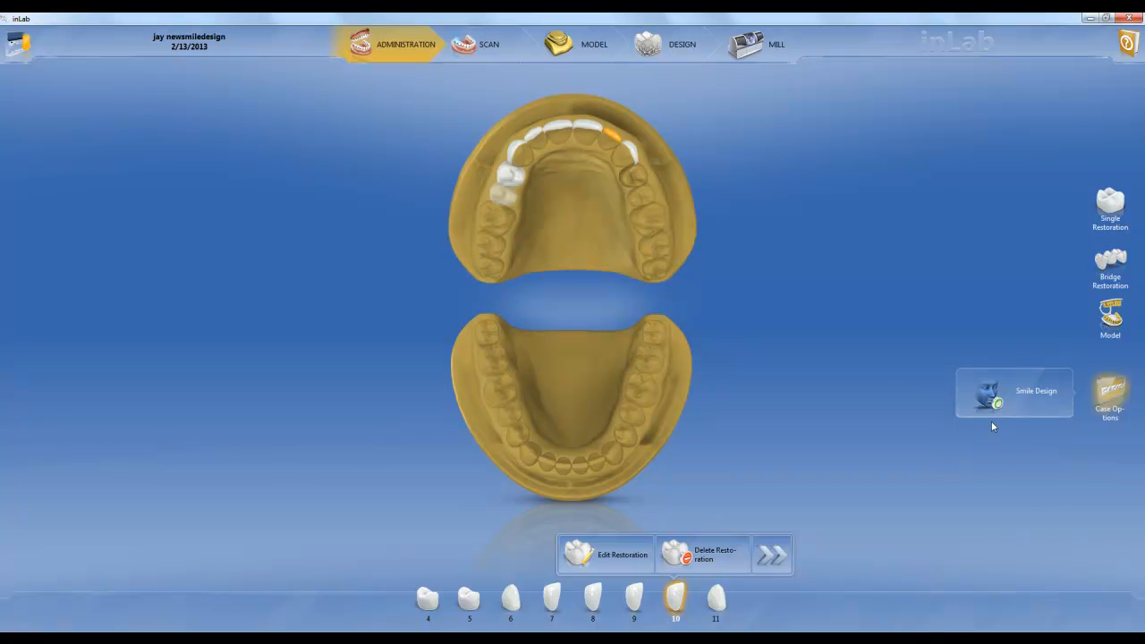
left_click(565, 55)
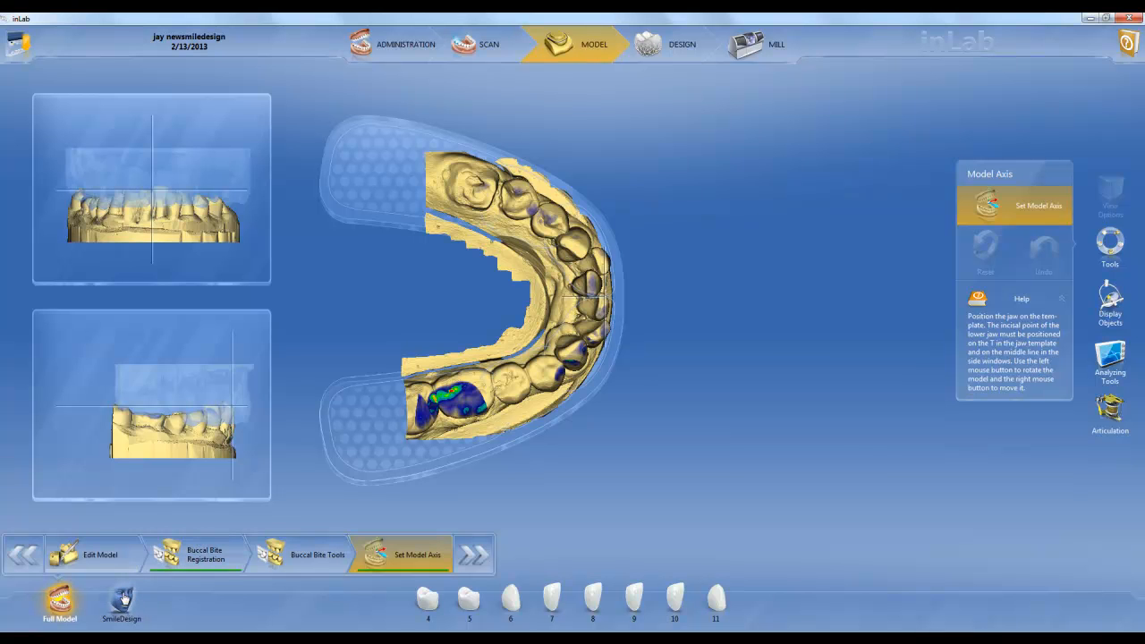
left_click(124, 601)
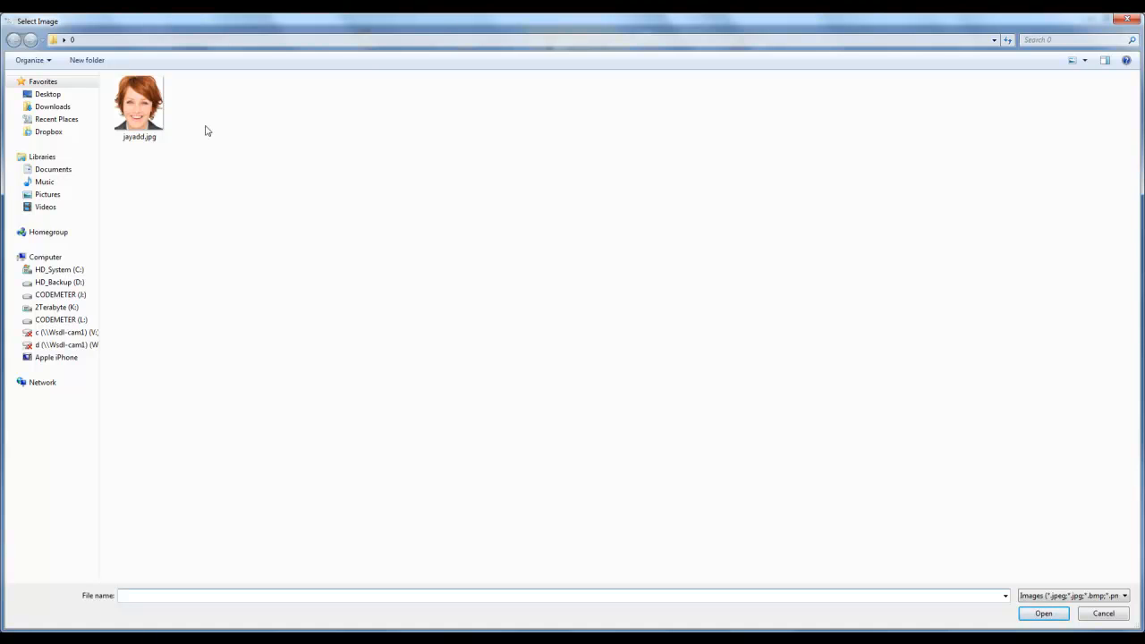
double_click(163, 102)
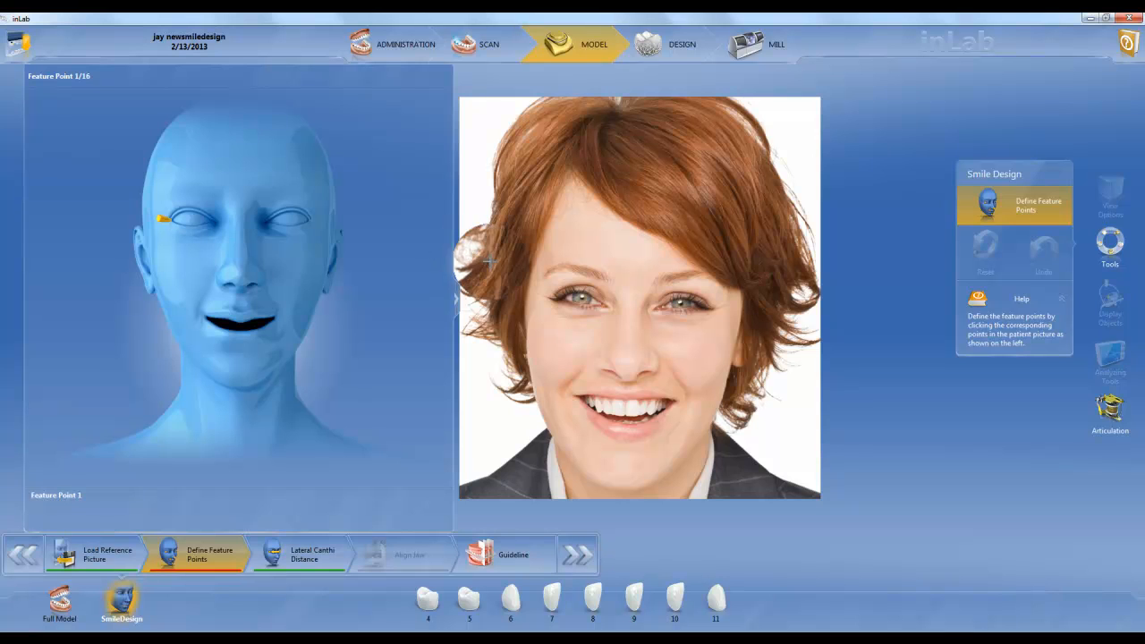
Mark feature points 1 to 5 on the portrait: the outer eye corners, the nose tip and both sides of the face
left_click(555, 300)
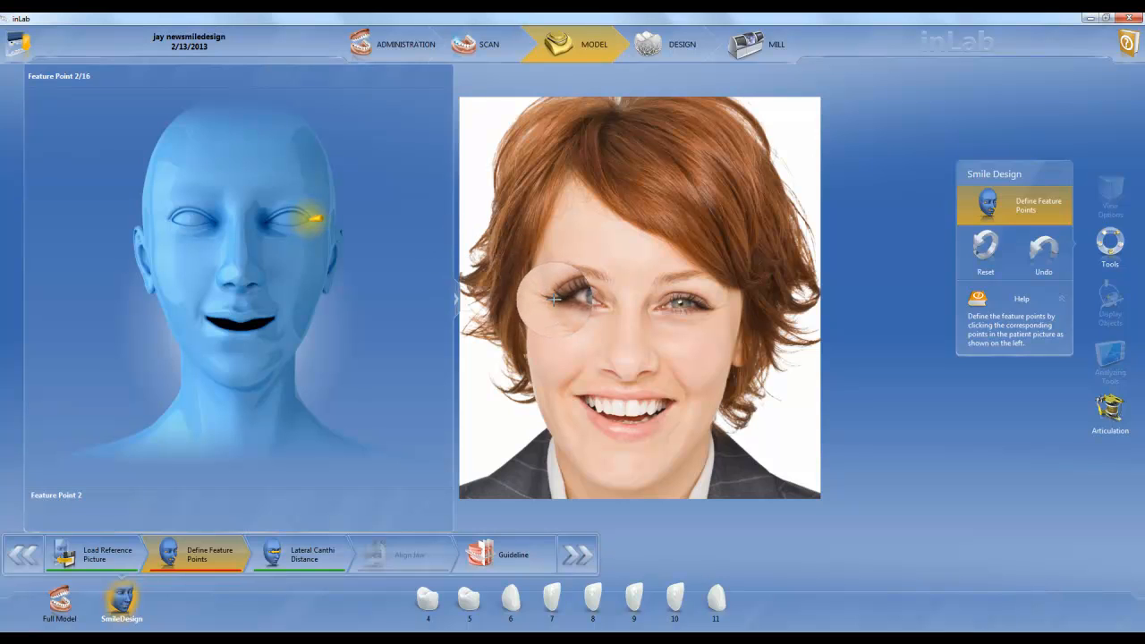
left_click(706, 307)
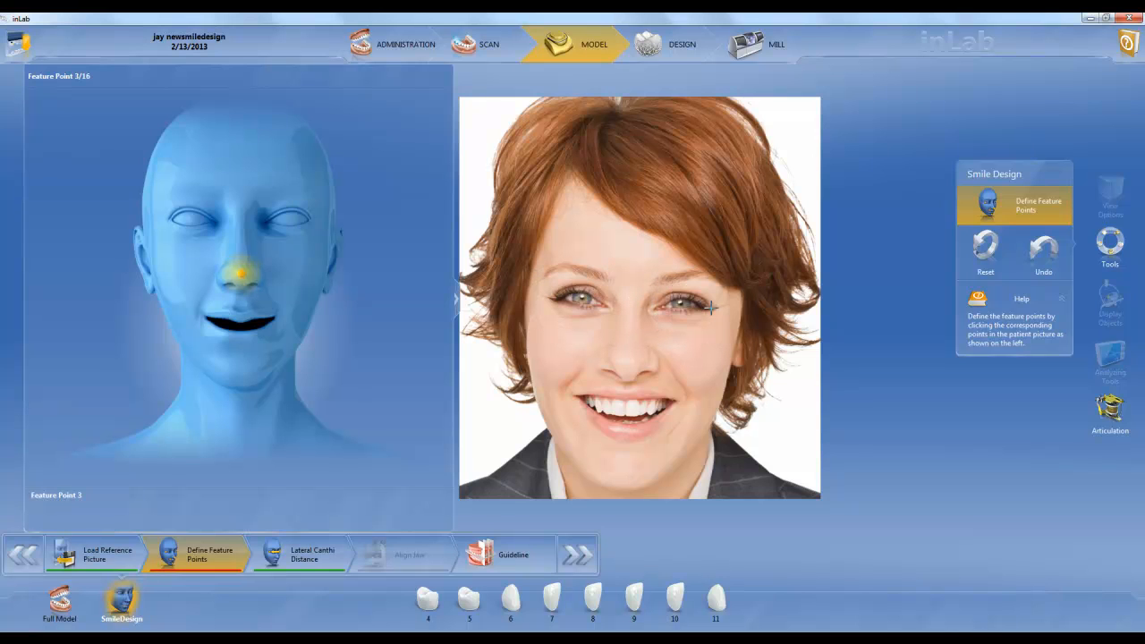
left_click(625, 355)
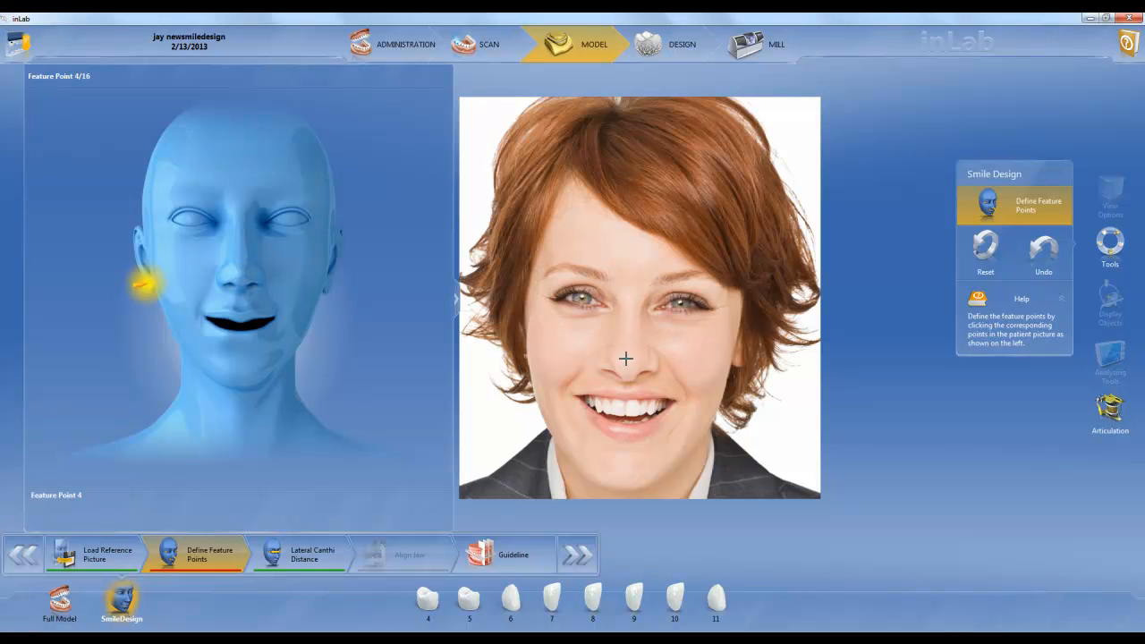
left_click(524, 349)
left_click(743, 351)
Mark feature points 6 to 13 around the mouth: the corners and the upper and lower lip edges
left_click(573, 395)
left_click(677, 400)
left_click(624, 400)
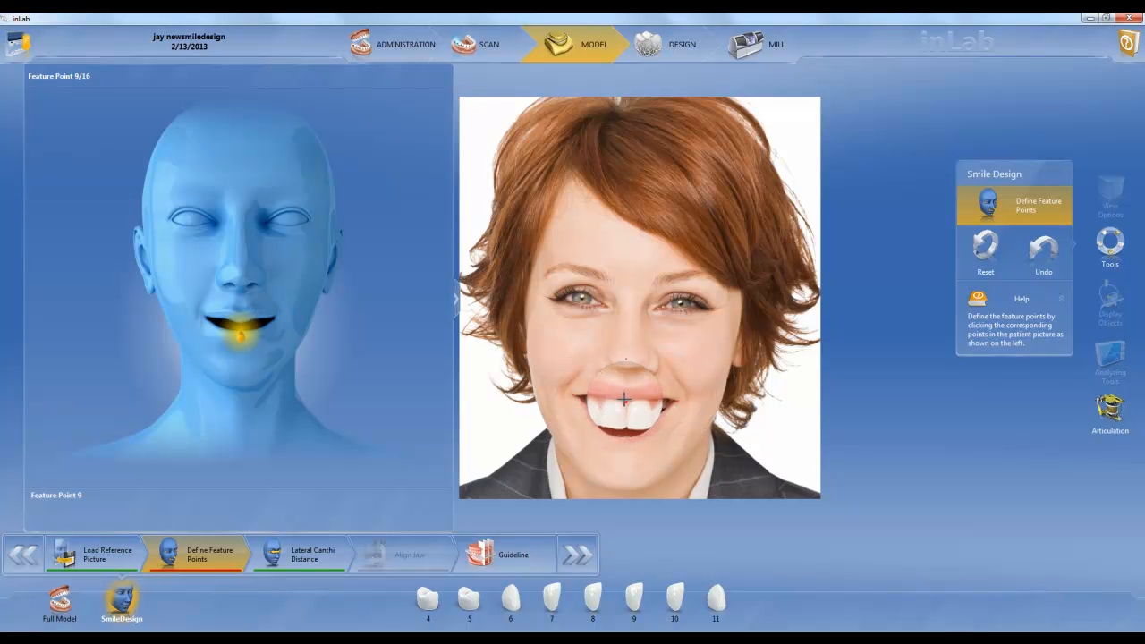
left_click(627, 425)
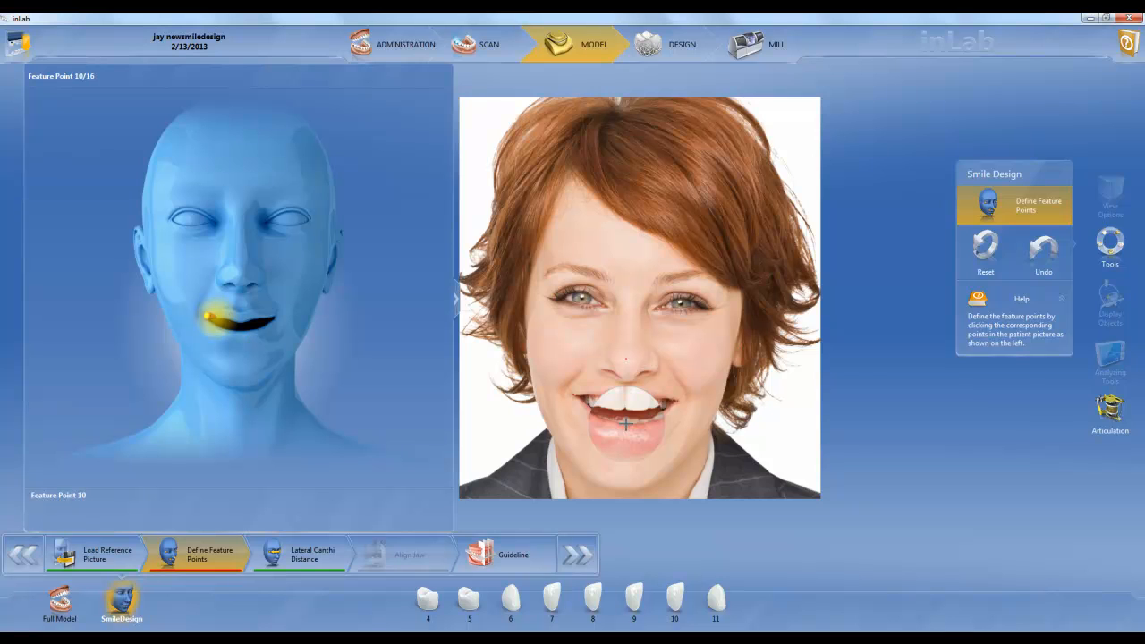
left_click(602, 395)
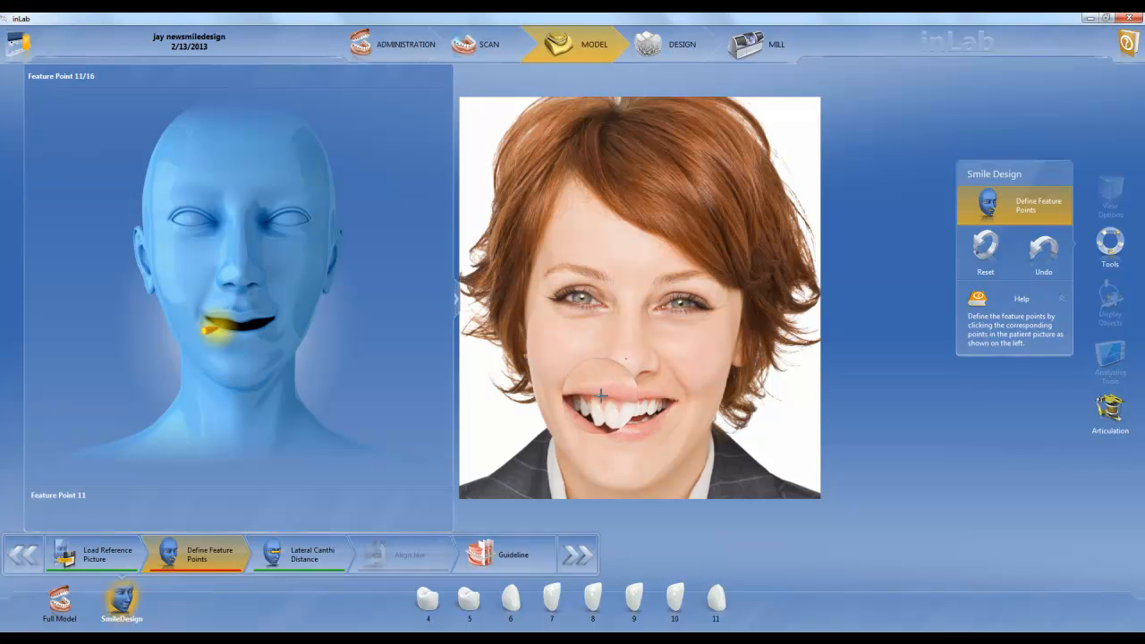
left_click(584, 400)
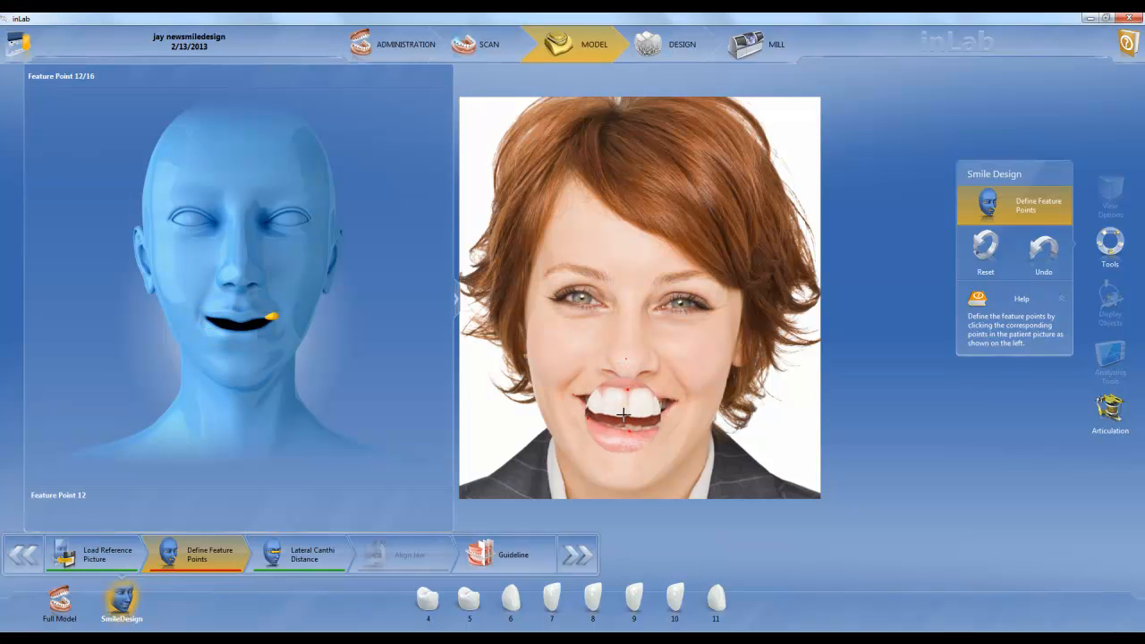
left_click(659, 411)
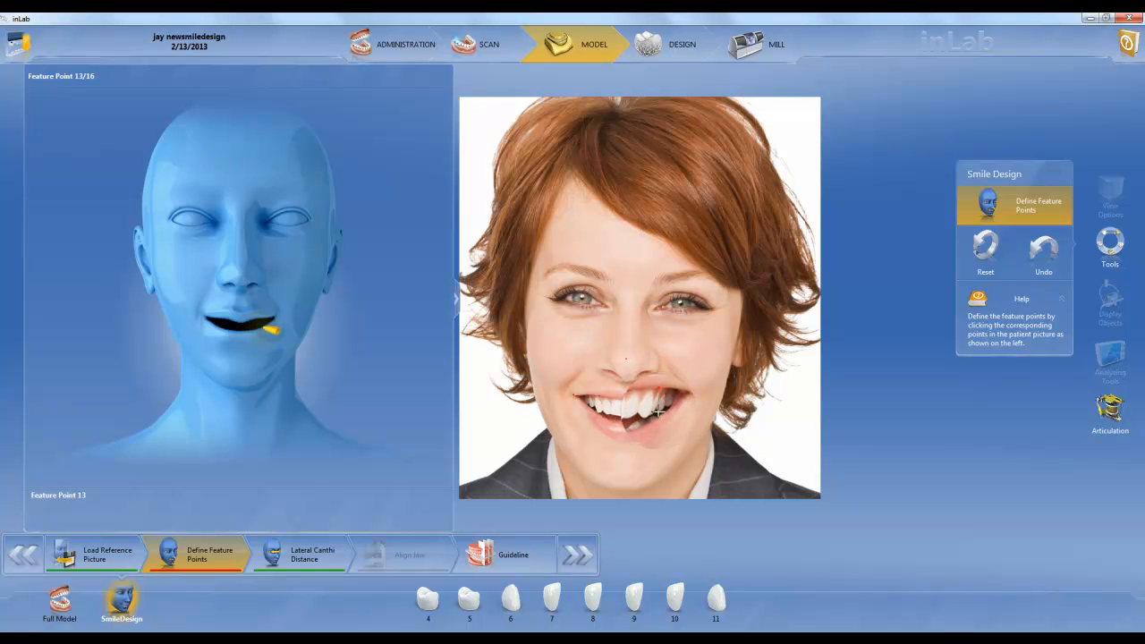
left_click(637, 428)
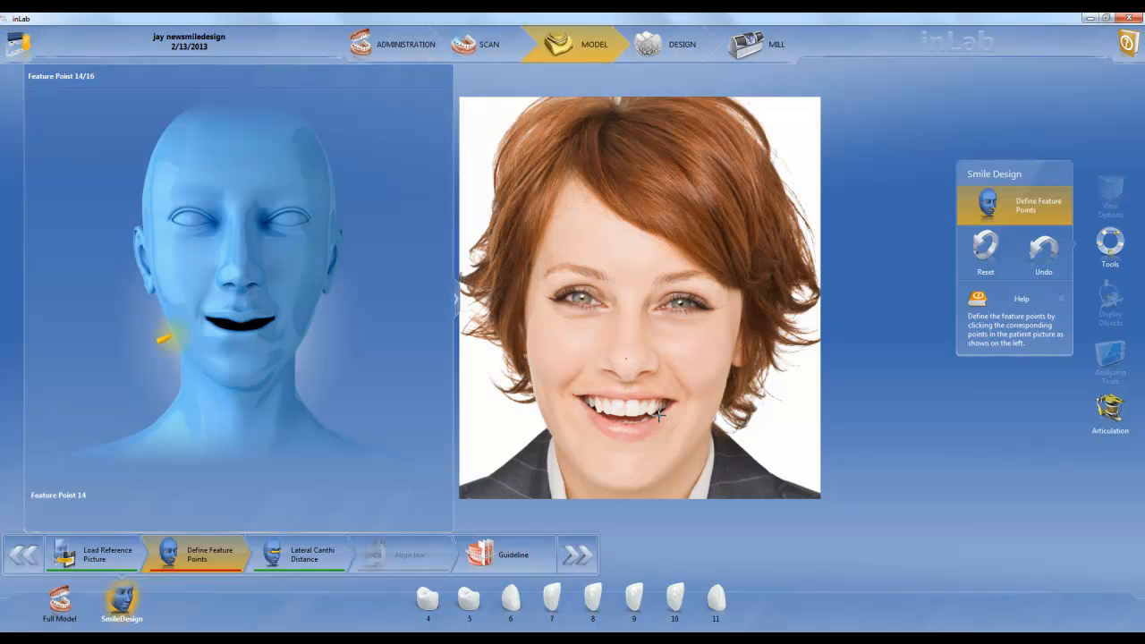
Mark feature points 14 to 16 on both sides of the jawline and on the chin
left_click(548, 427)
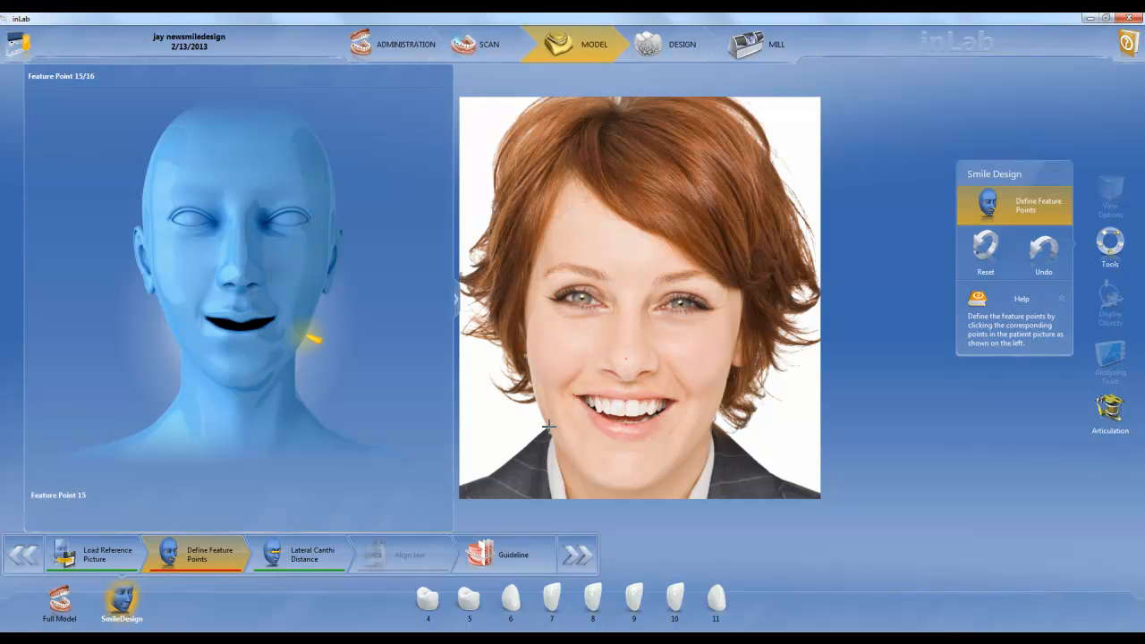
left_click(704, 429)
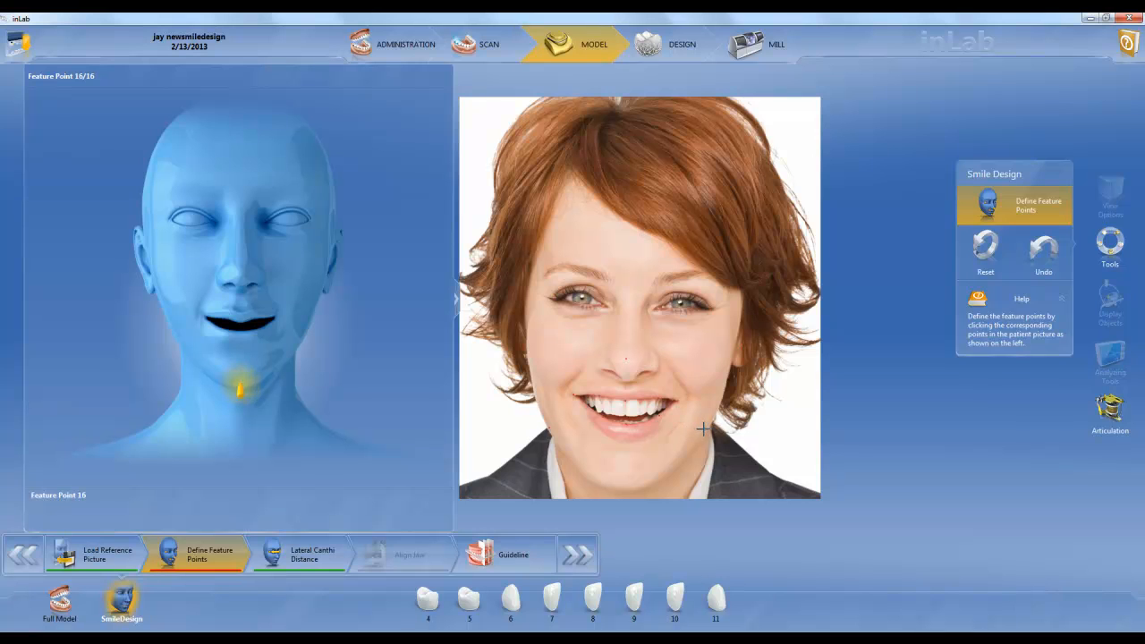
left_click(628, 479)
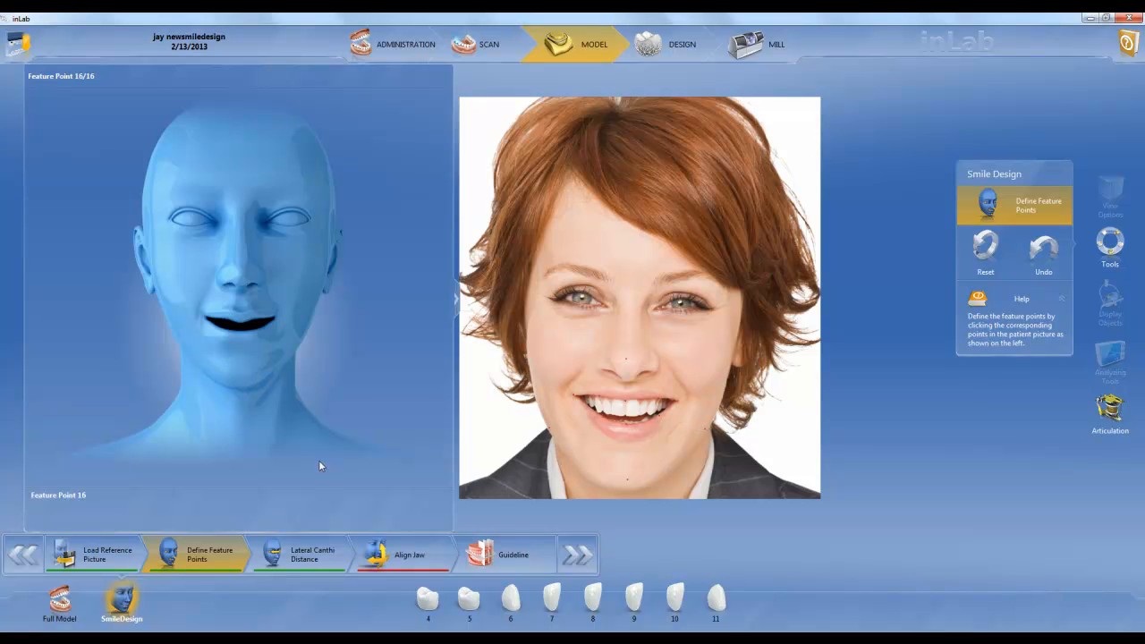
Keep the lateral canthi distance at 85 mm and align the upper jaw to the portrait's smile, raising it and slightly adjusting its tilt
left_click(308, 555)
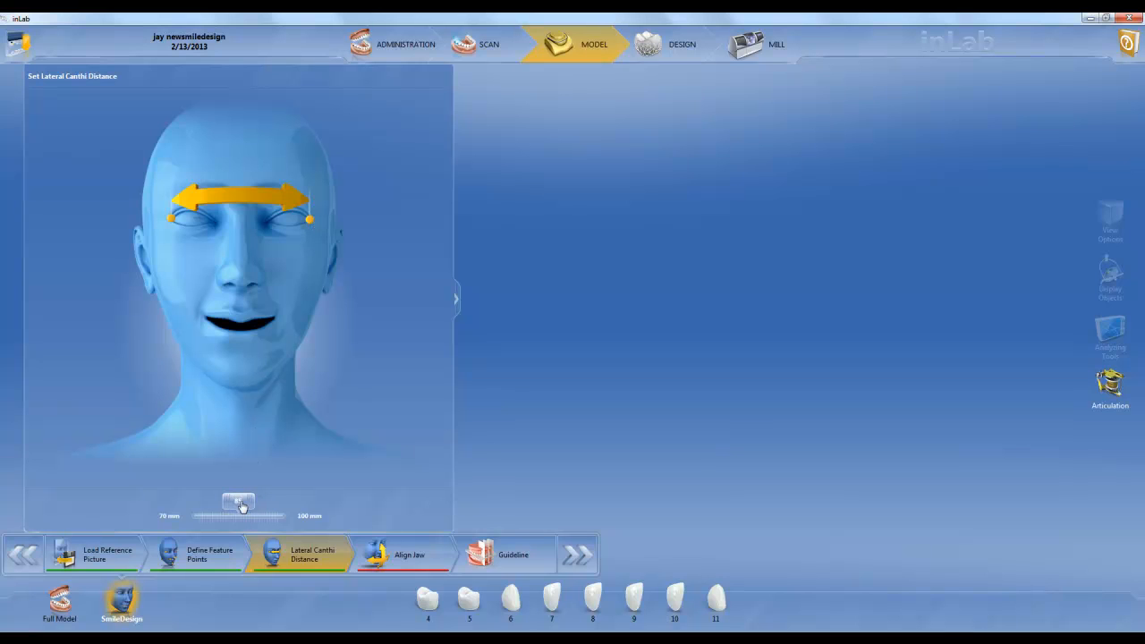
left_click(390, 557)
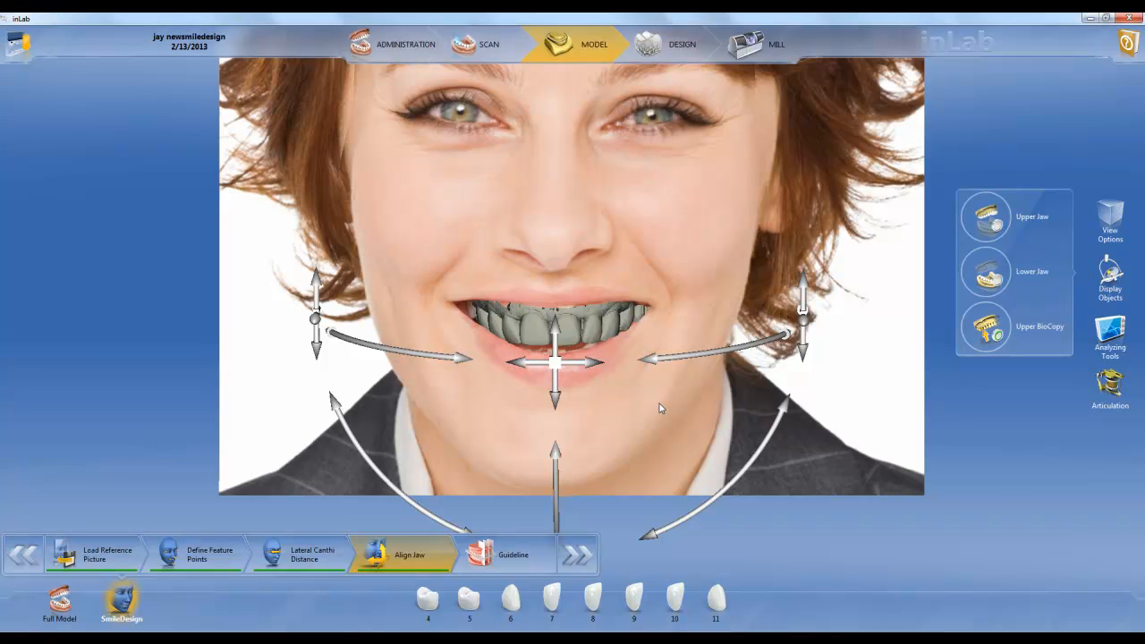
left_click_drag(557, 337, 556, 325)
left_click_drag(754, 445, 756, 446)
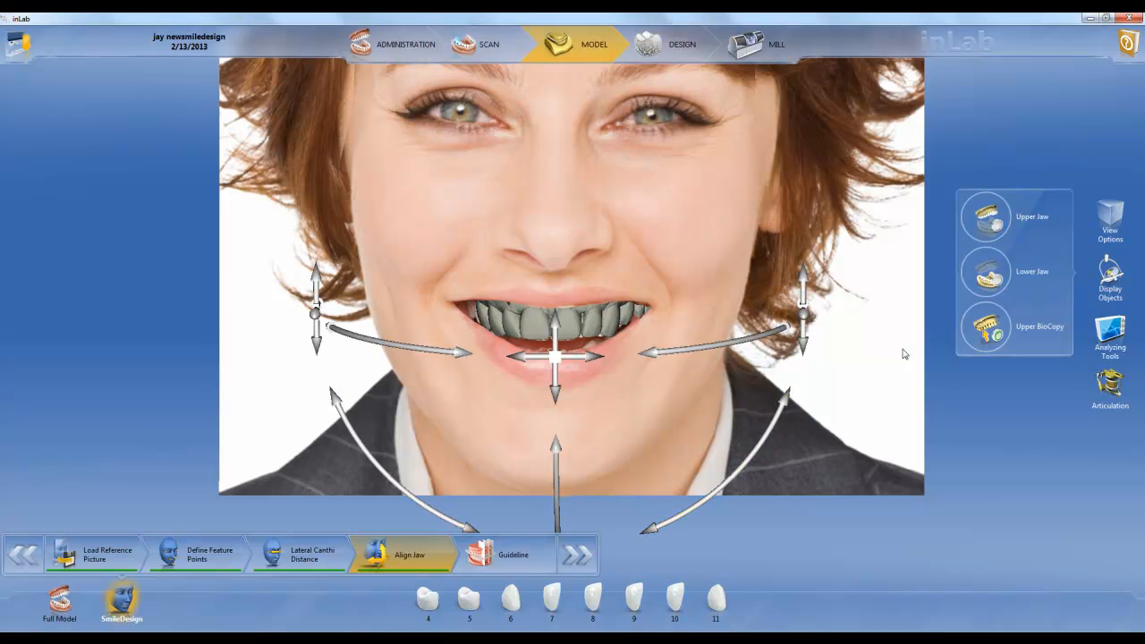
mouse_move(982, 346)
left_mouse_down()
mouse_move(984, 508)
mouse_move(981, 340)
left_mouse_up()
left_click_drag(556, 484, 556, 484)
left_click_drag(691, 510, 693, 510)
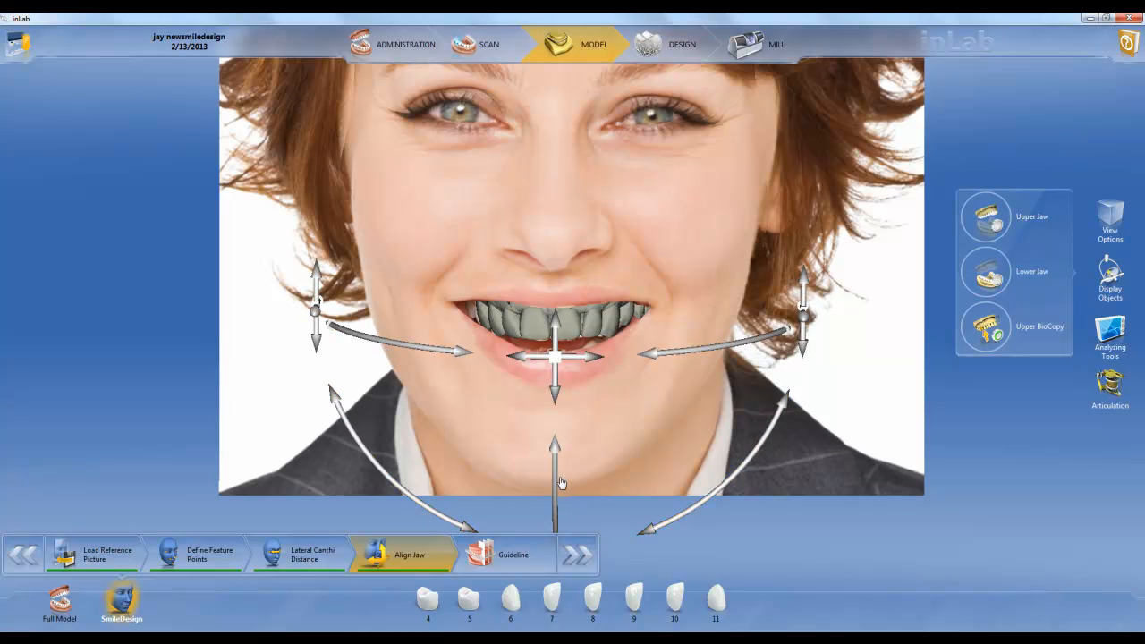
Open the Guideline step, ungroup the planes and shift the midline plane to the contact between the two central incisors
left_click(498, 563)
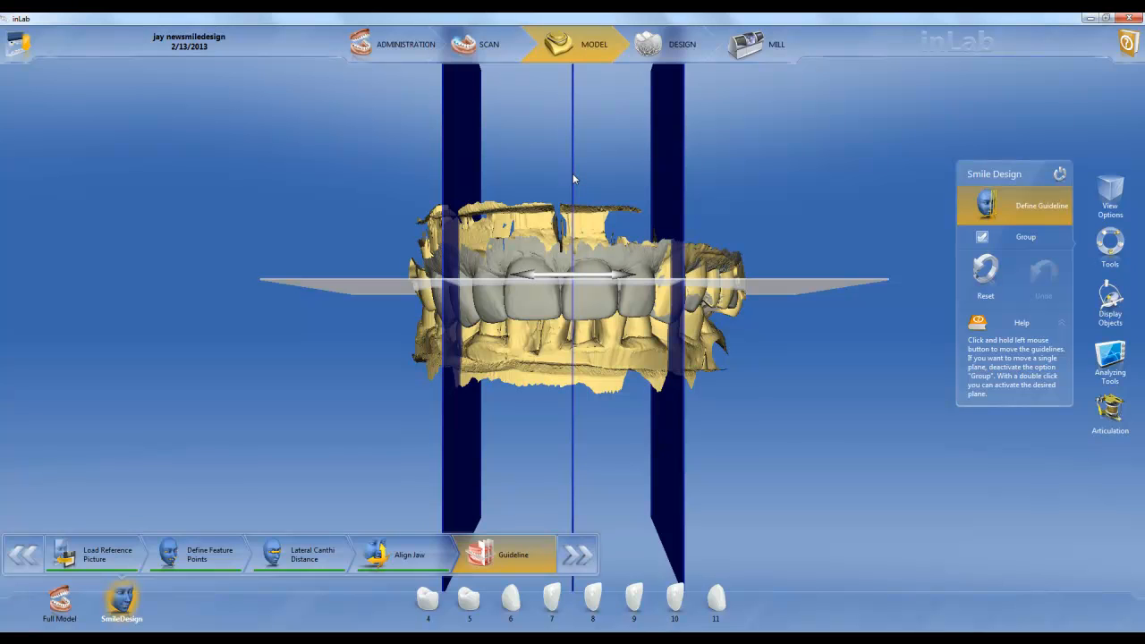
left_click(982, 239)
left_click(983, 239)
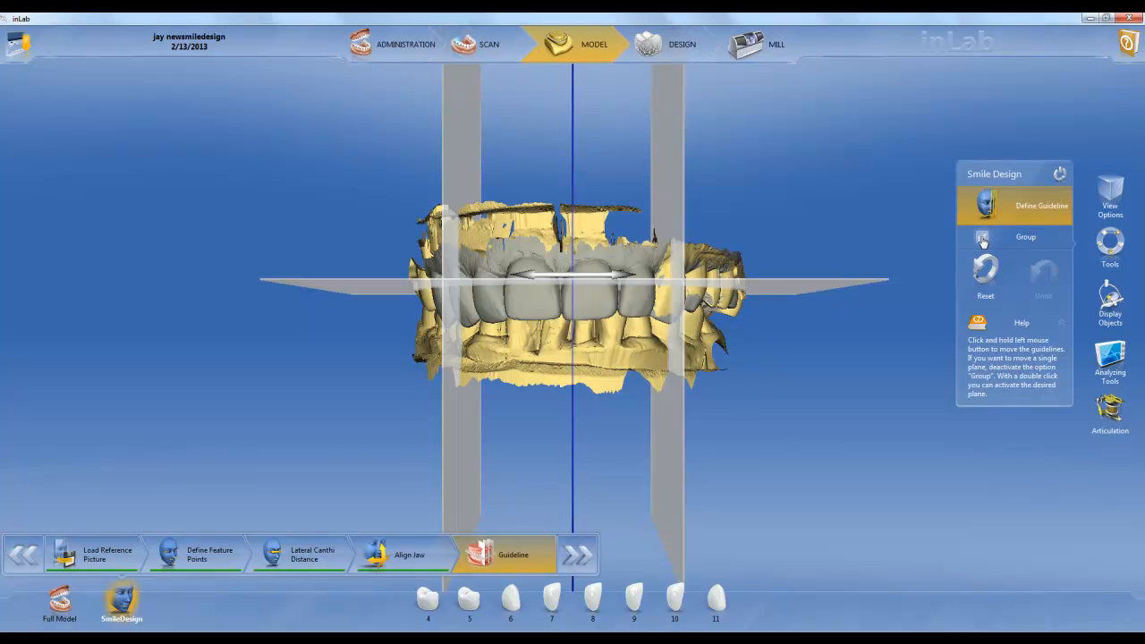
left_click_drag(607, 280, 599, 281)
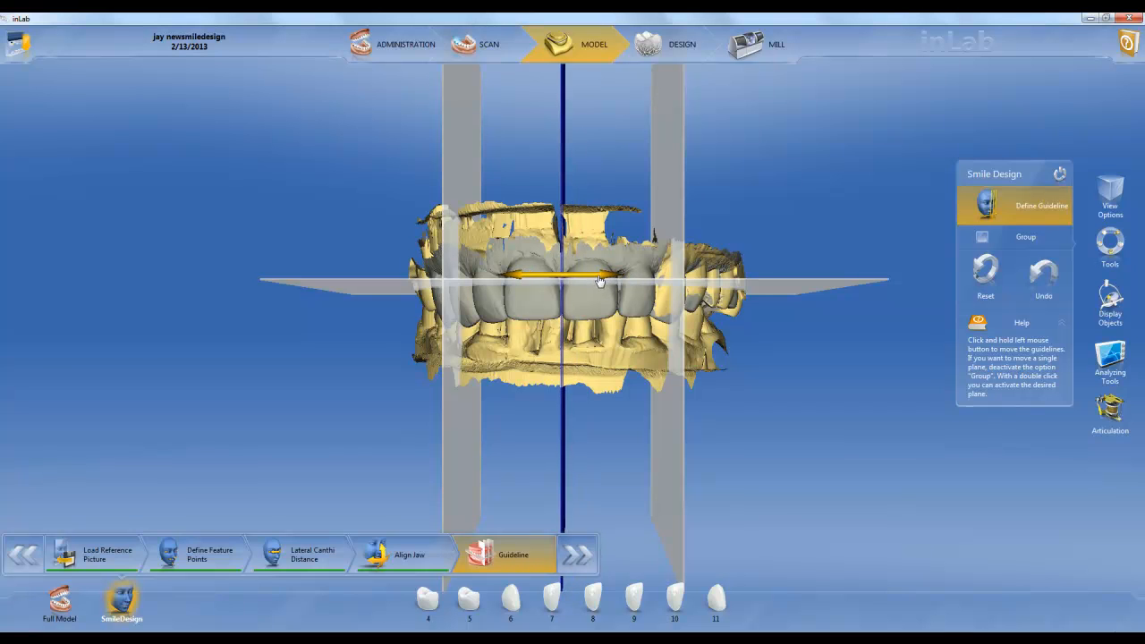
Move both lateral guideline planes inward toward the midline and lower the horizontal plane to the incisal edges of the front teeth
double_click(673, 168)
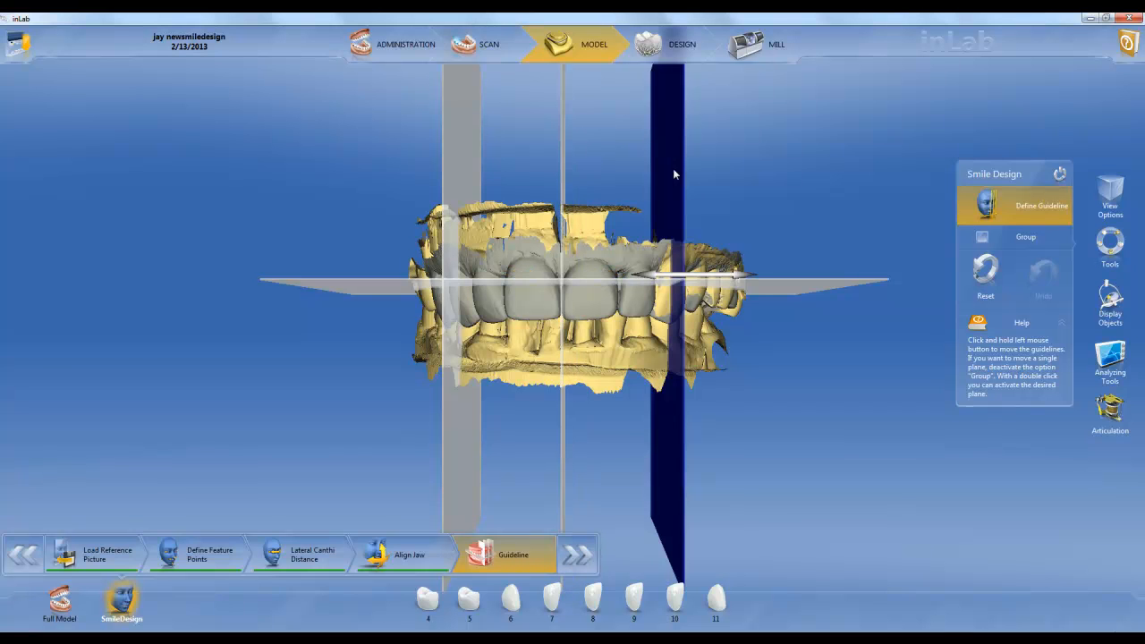
left_click_drag(706, 283, 689, 285)
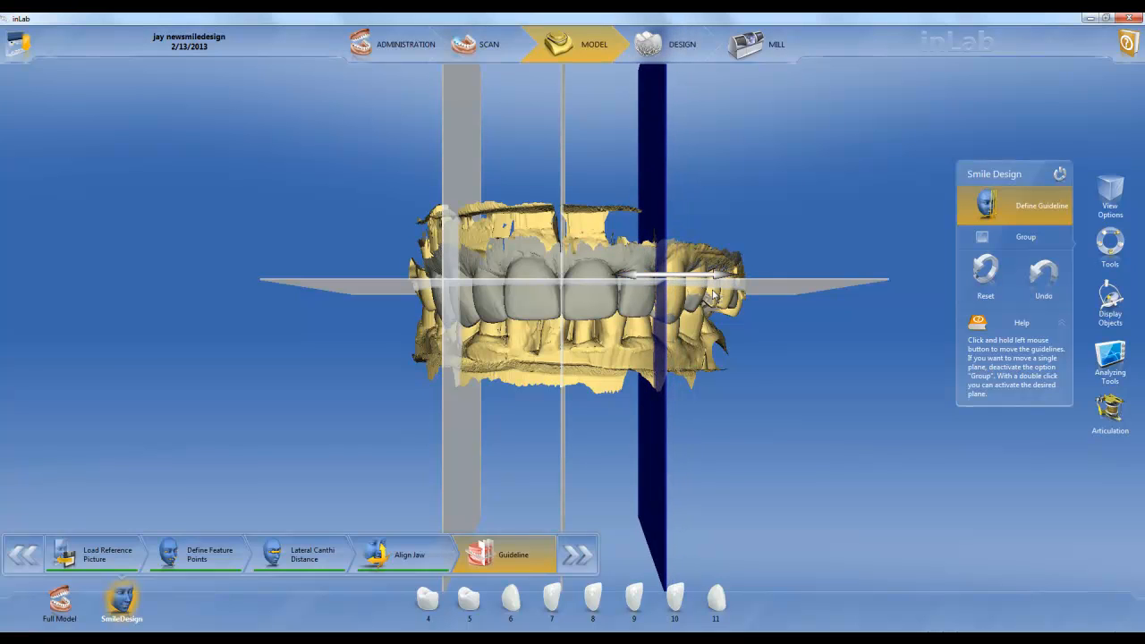
double_click(449, 428)
left_click_drag(480, 276, 492, 275)
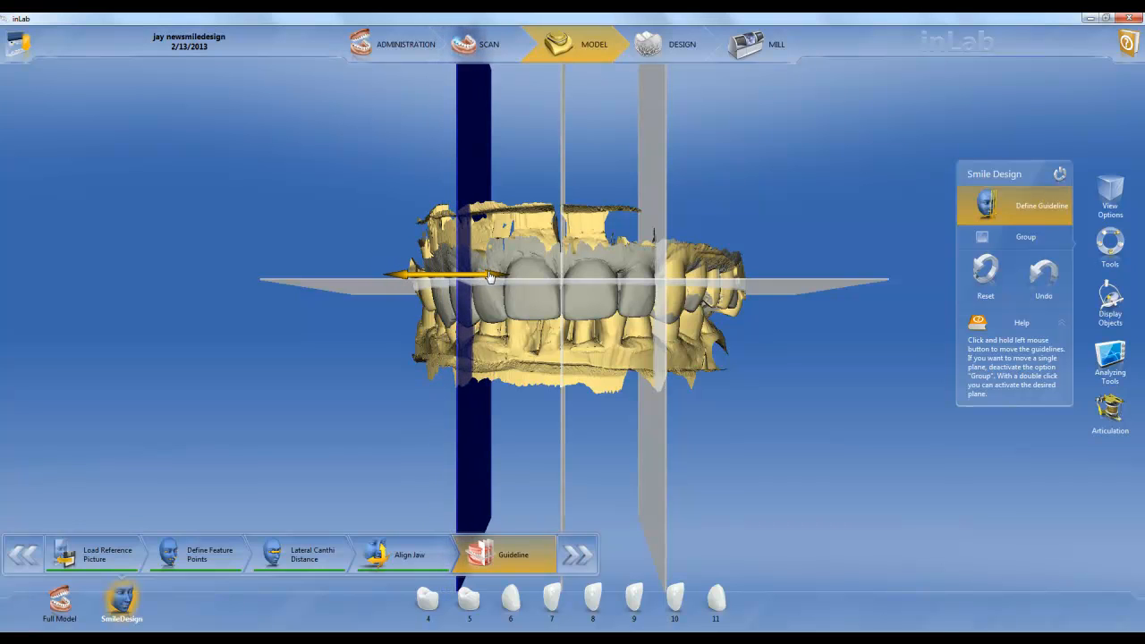
double_click(791, 284)
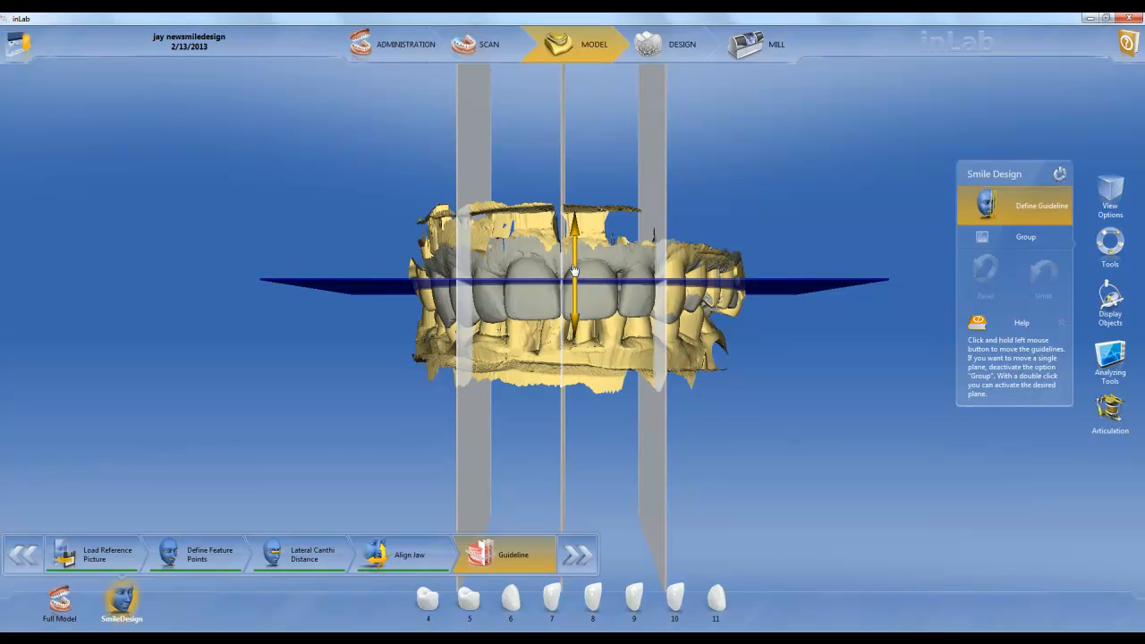
left_click_drag(575, 272, 570, 305)
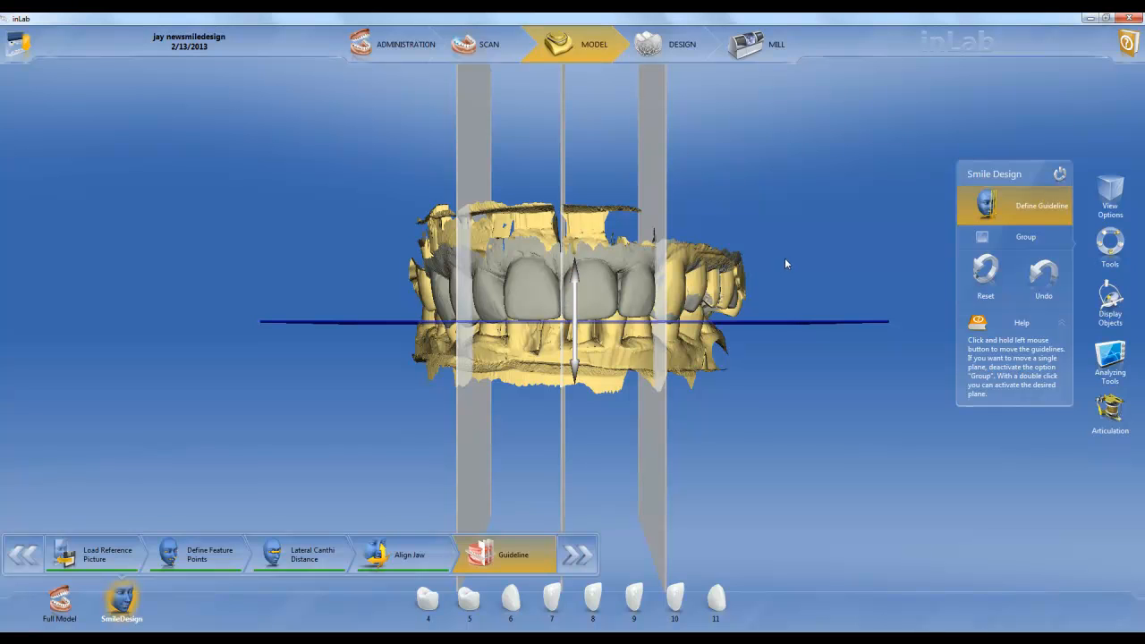
Switch to the Design phase and display the Smile Design portrait around the restorations, checking the front teeth within the smile
left_click(652, 50)
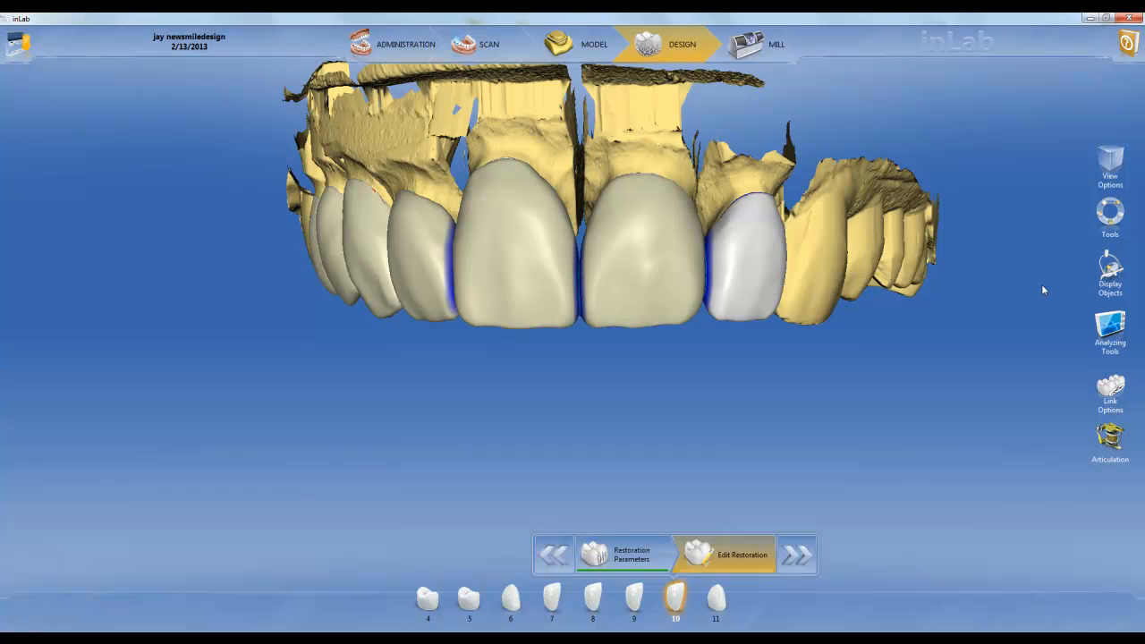
left_click(1105, 282)
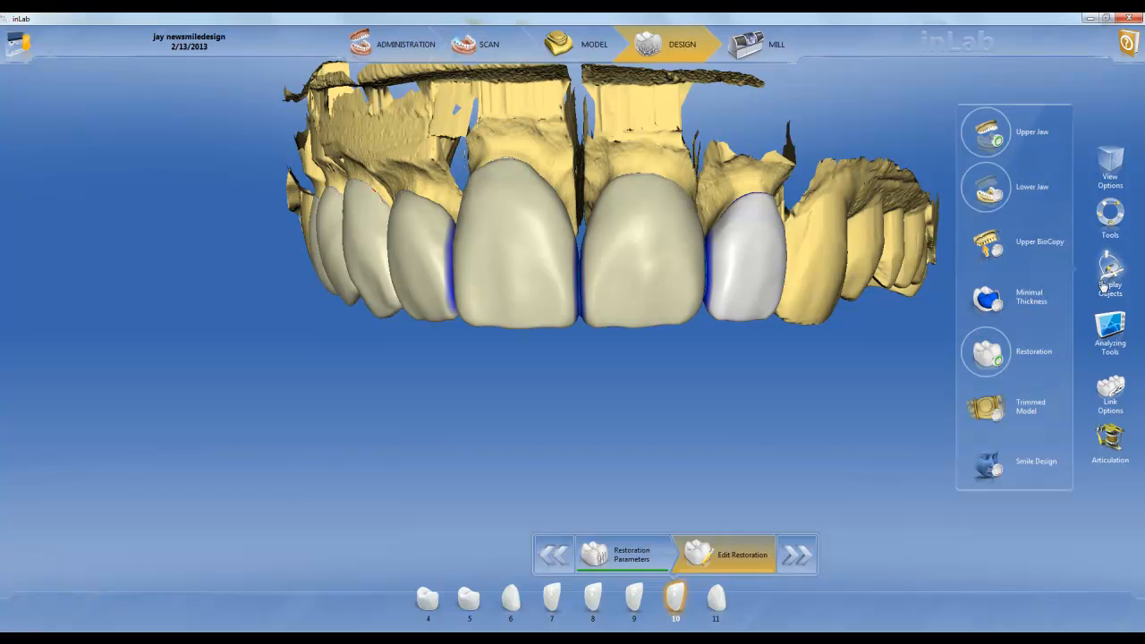
left_click(988, 465)
scroll(634, 388, "up", 5)
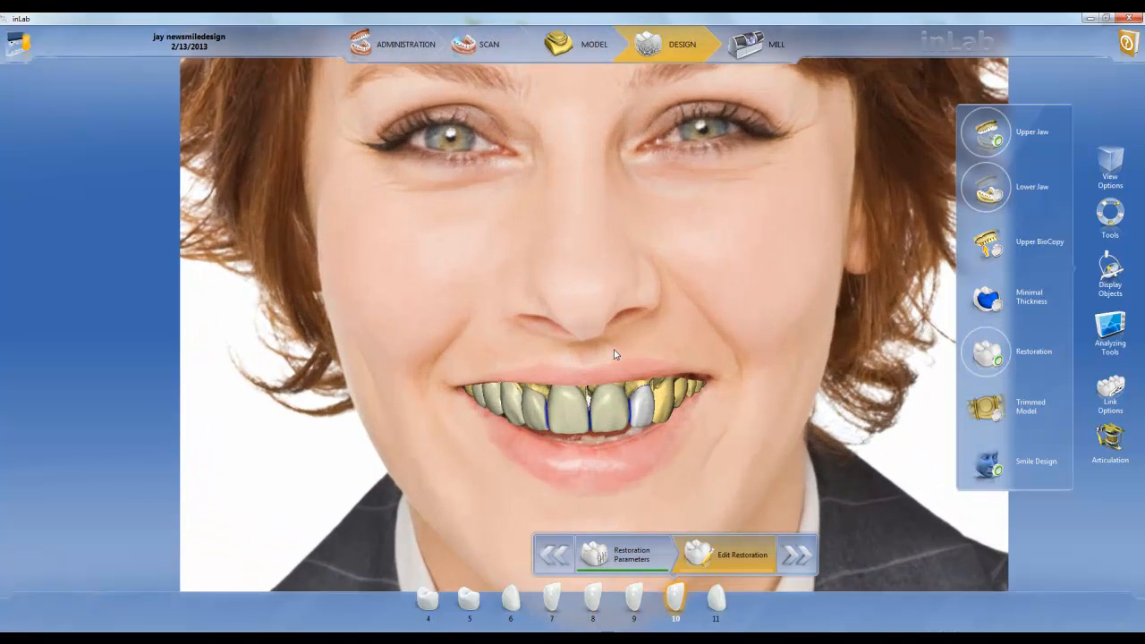
scroll(602, 287, "up", 4)
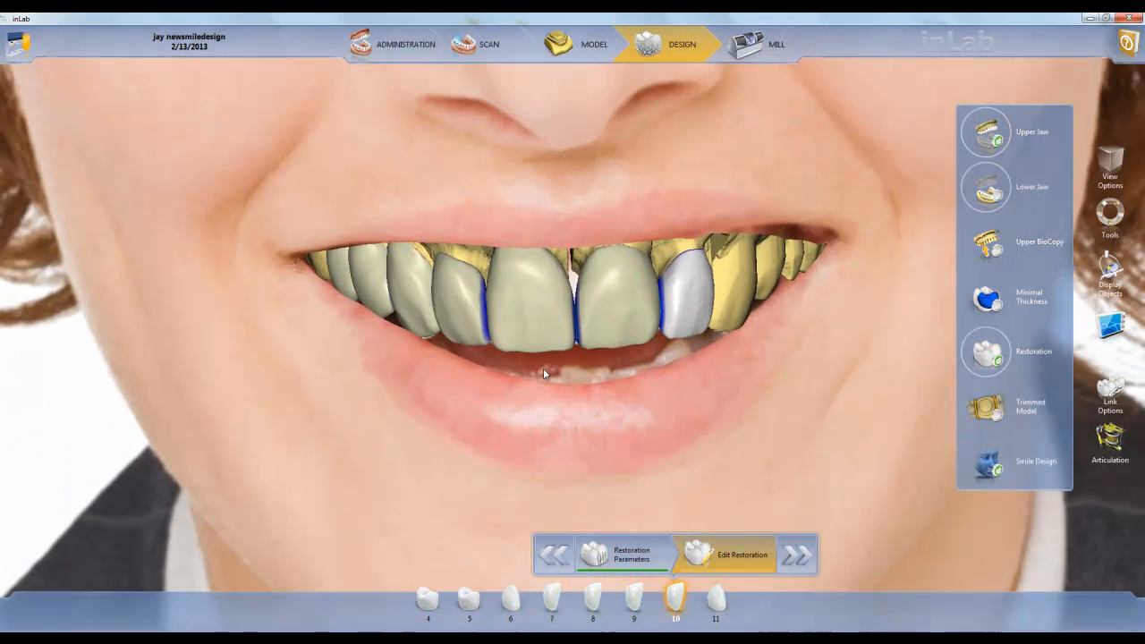
mouse_move(543, 373)
middle_mouse_down()
mouse_move(357, 345)
mouse_move(728, 345)
mouse_move(563, 384)
mouse_move(552, 434)
mouse_move(537, 367)
middle_mouse_up()
scroll(586, 378, "up", 3)
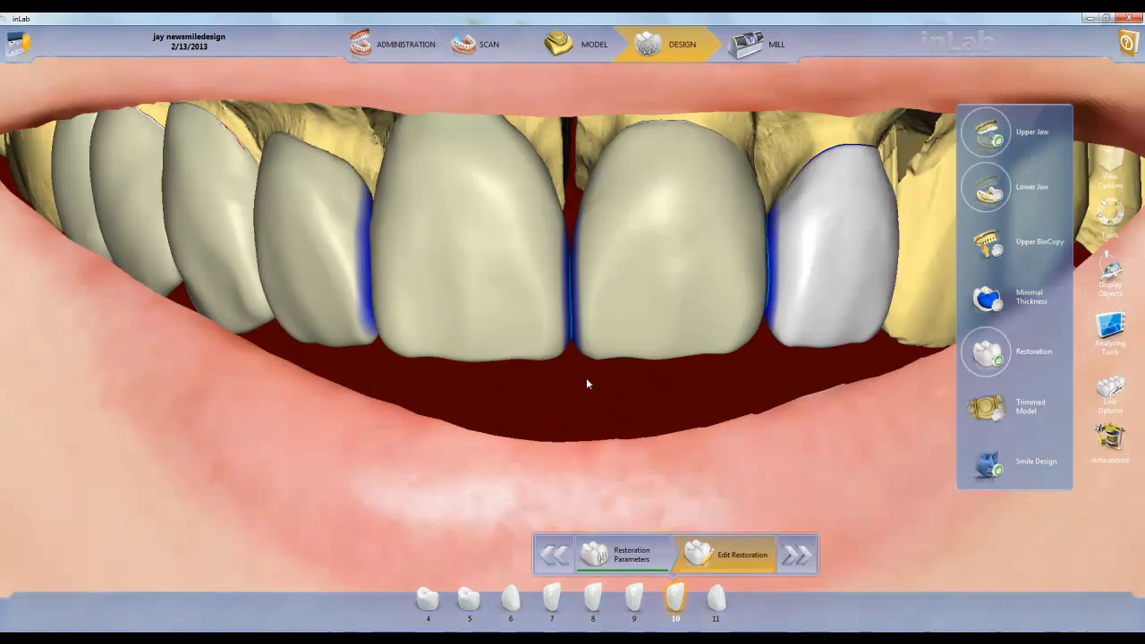
scroll(586, 379, "down", 4)
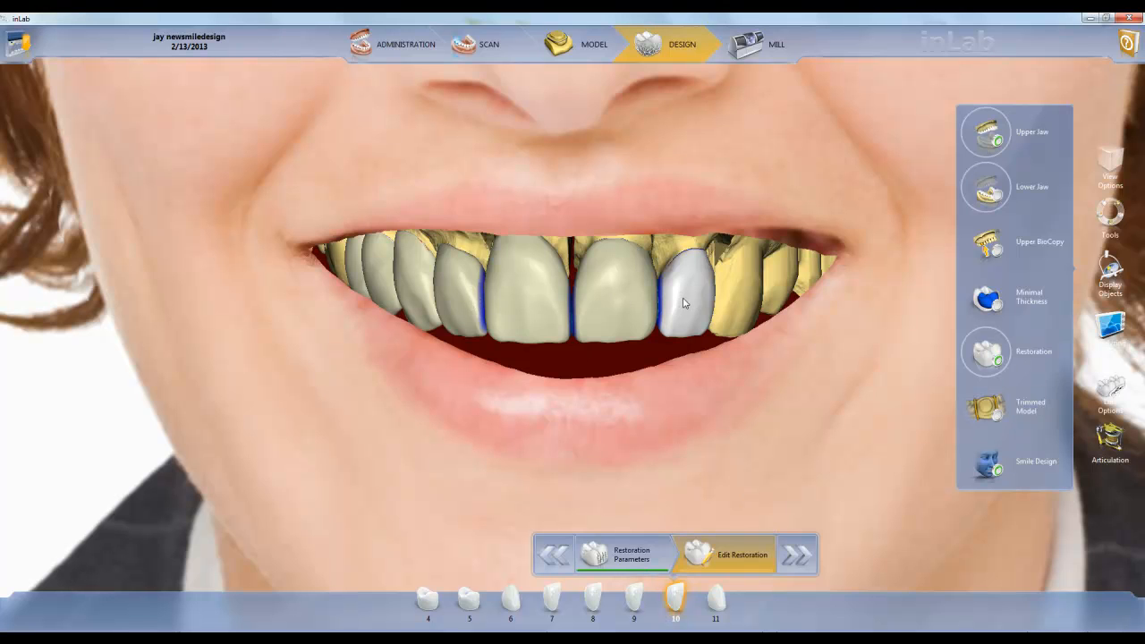
Link the restorations on teeth 7, 8, 9 and 10 as a group for joint editing
left_click(1110, 395)
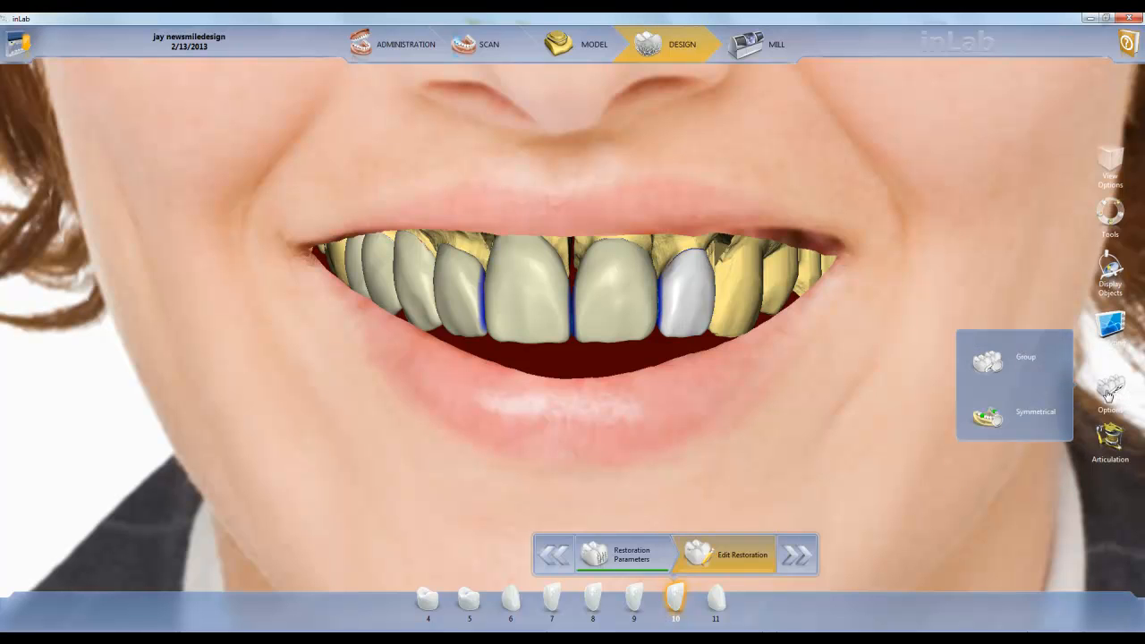
left_click(995, 367)
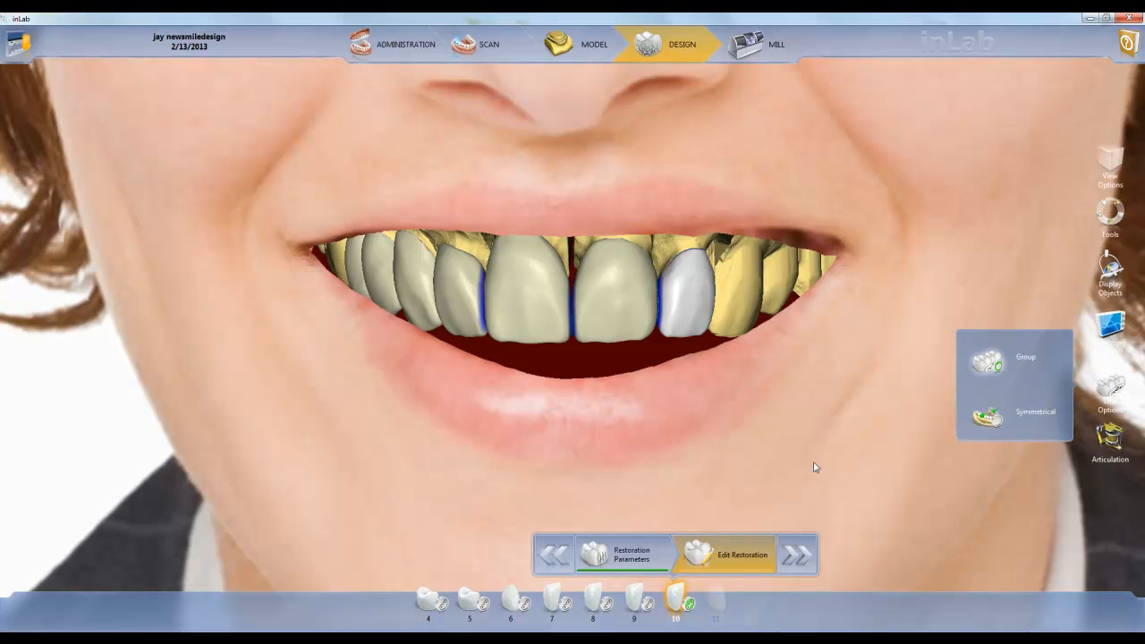
left_click(607, 610)
left_click(566, 612)
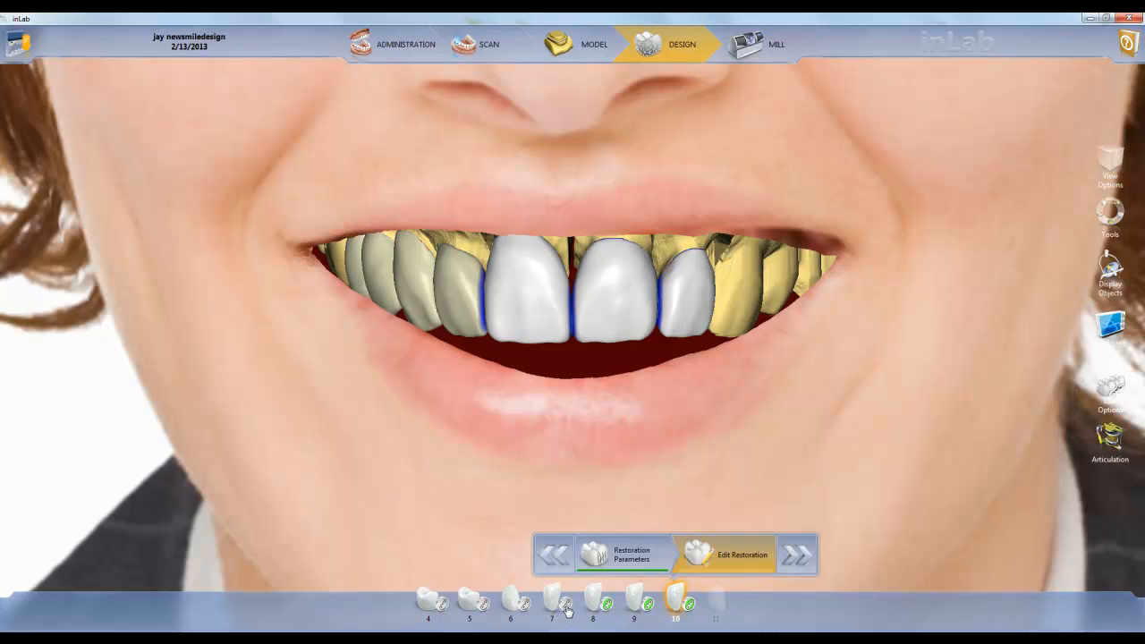
left_click(567, 611)
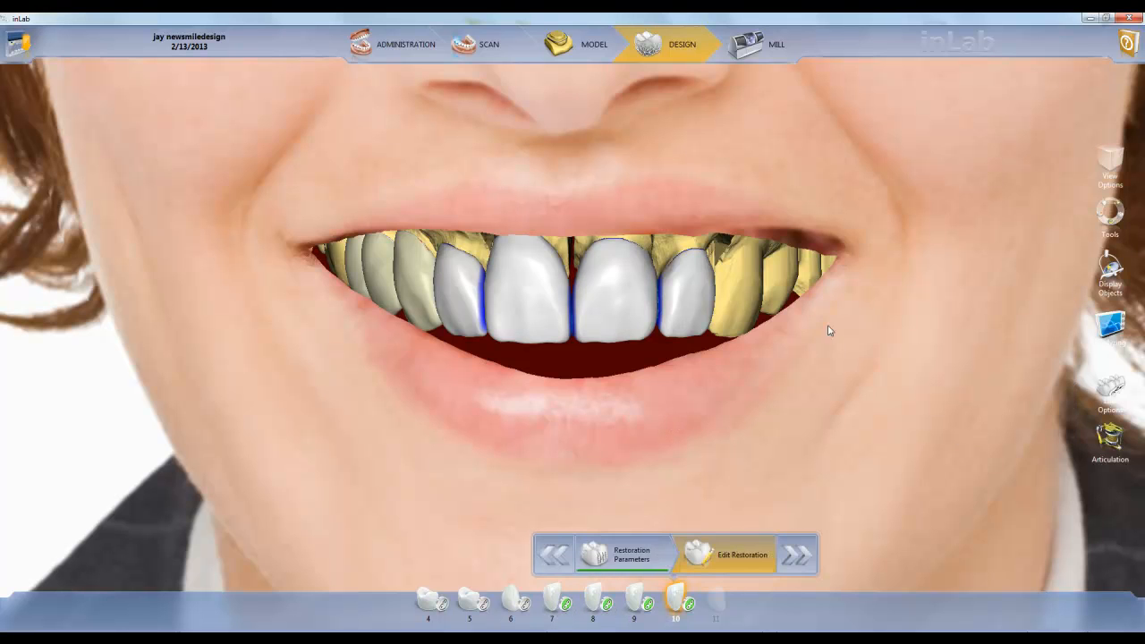
Apply Incisal Variation to the grouped front teeth by increasing the texture strength
right_click(862, 283)
left_click(824, 222)
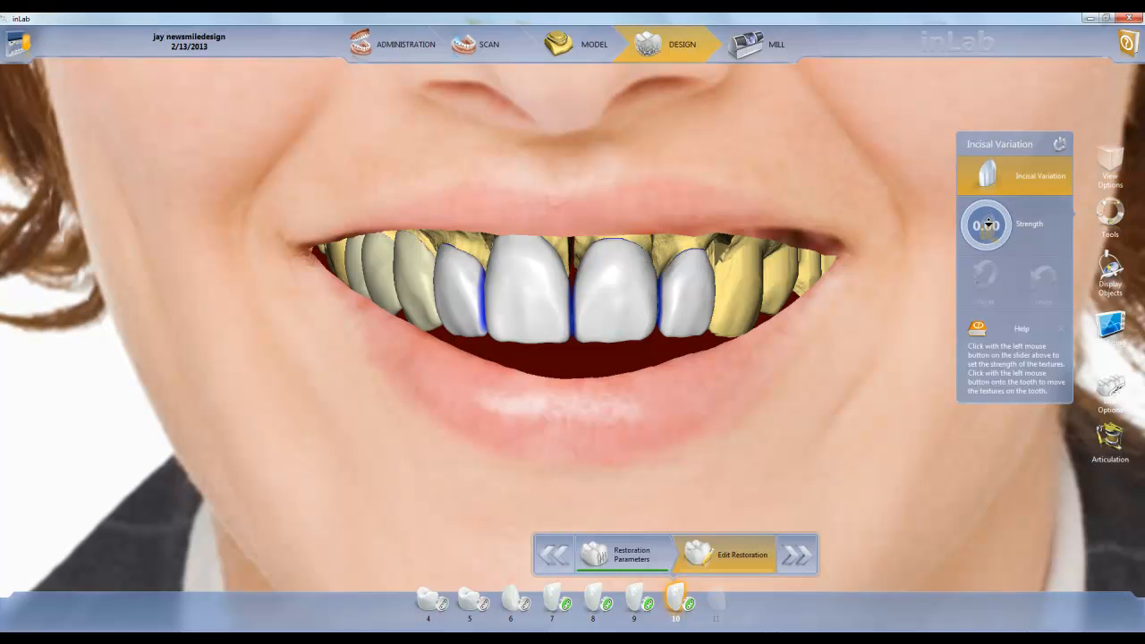
mouse_move(988, 236)
left_mouse_down()
mouse_move(988, 265)
mouse_move(991, 230)
left_mouse_up()
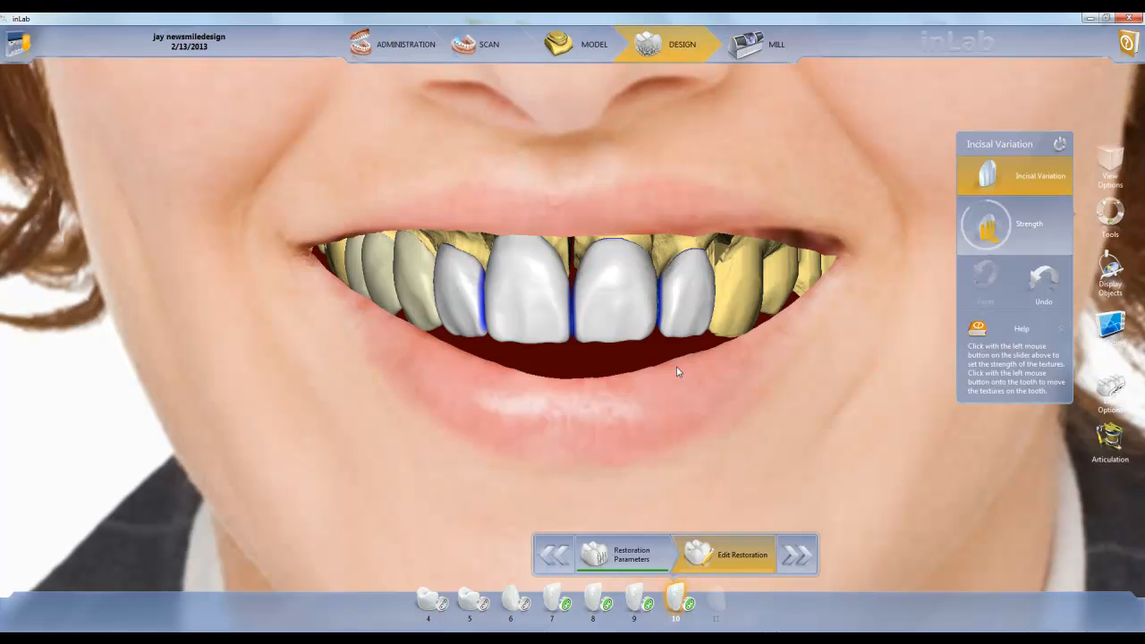
Display the guidelines over the portrait, compare them with the front restorations from several angles, and hide them again
scroll(677, 372, "down", 5)
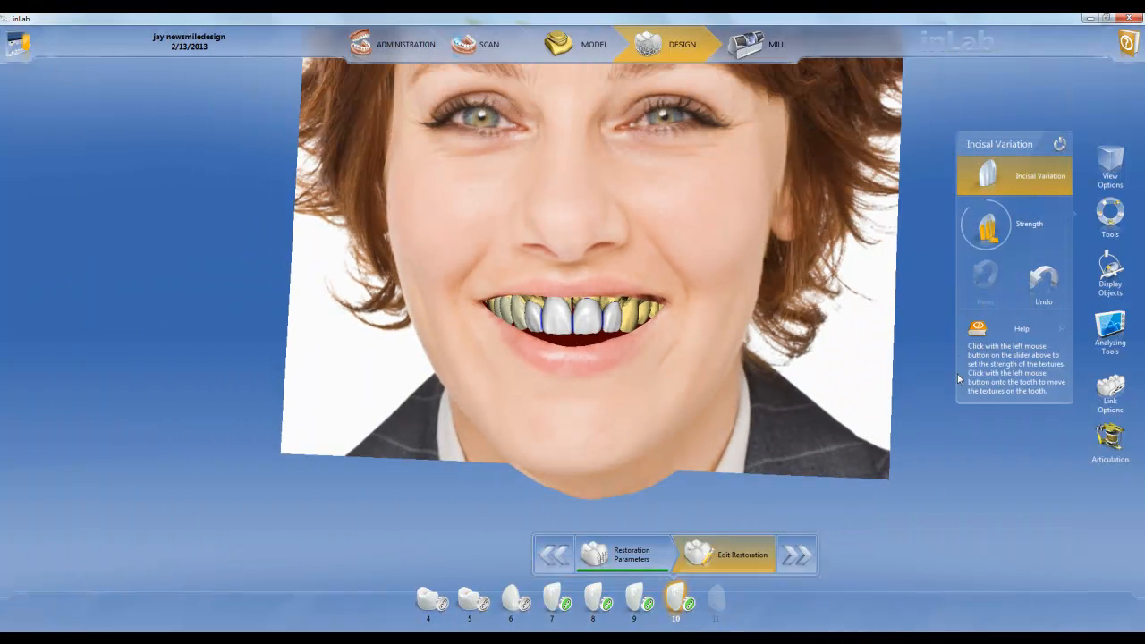
left_click(1108, 333)
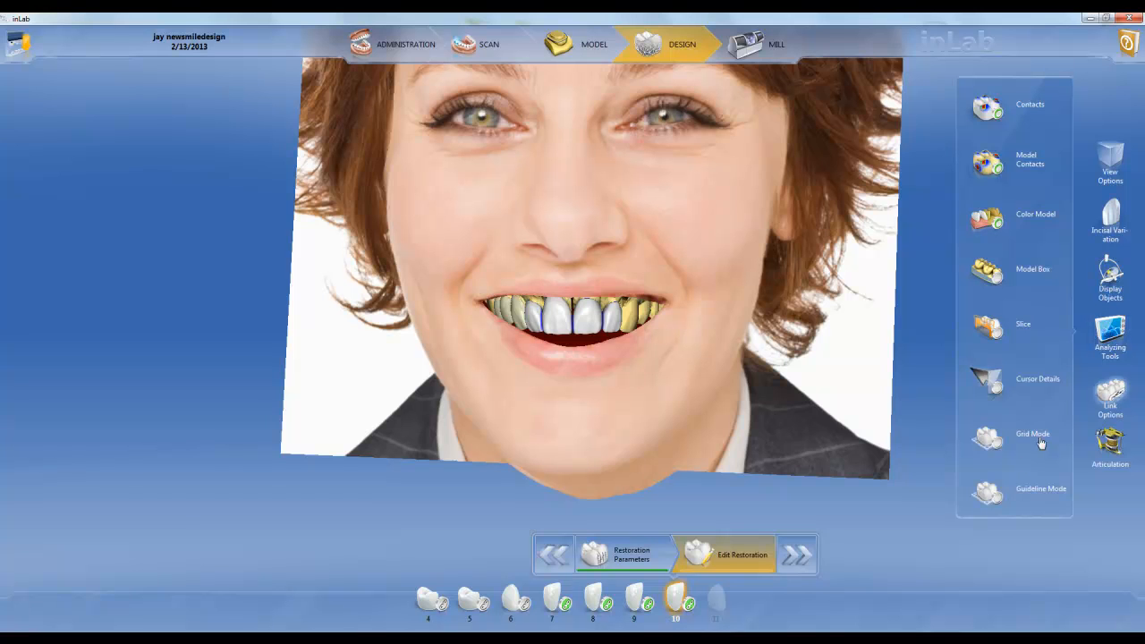
left_click(990, 494)
middle_click_drag(841, 367, 755, 280)
middle_click_drag(466, 284, 719, 302)
scroll(721, 304, "up", 5)
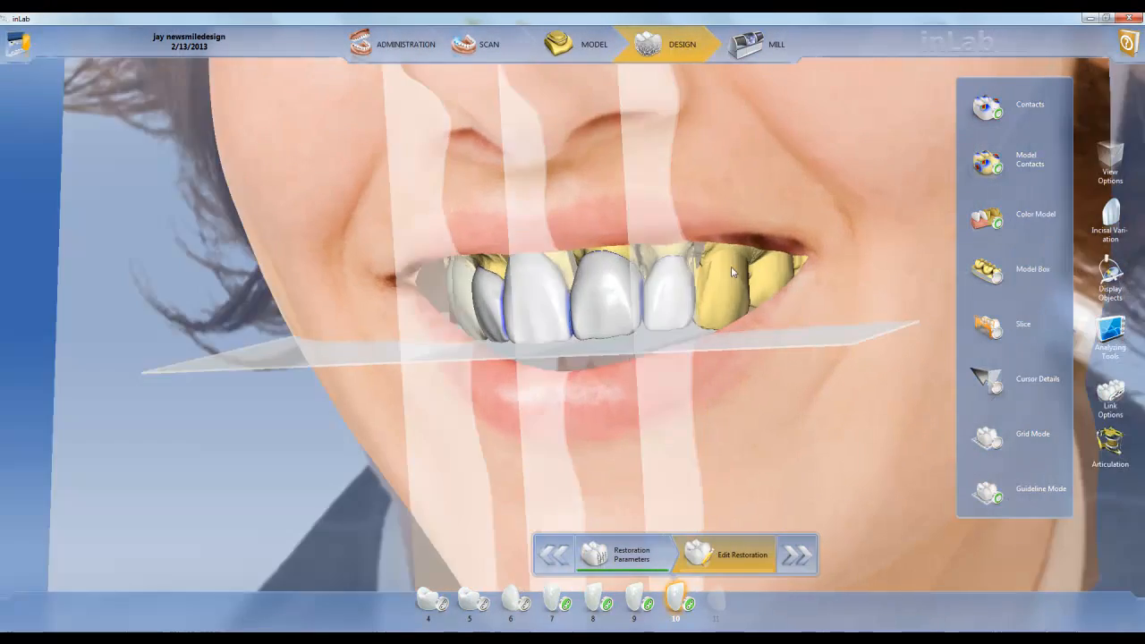
mouse_move(732, 272)
middle_mouse_down()
mouse_move(601, 279)
mouse_move(731, 271)
middle_mouse_up()
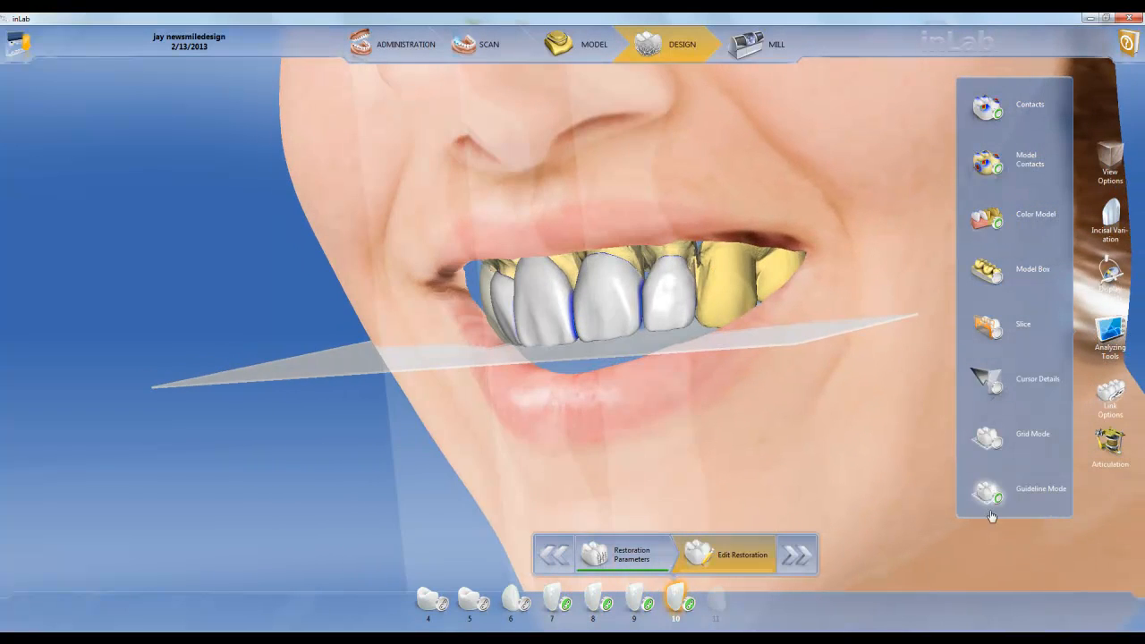
left_click(1000, 501)
Examine the incisal texture of teeth 7 to 10 within the portrait's smile from both sides and from the front
middle_click_drag(505, 321, 670, 297)
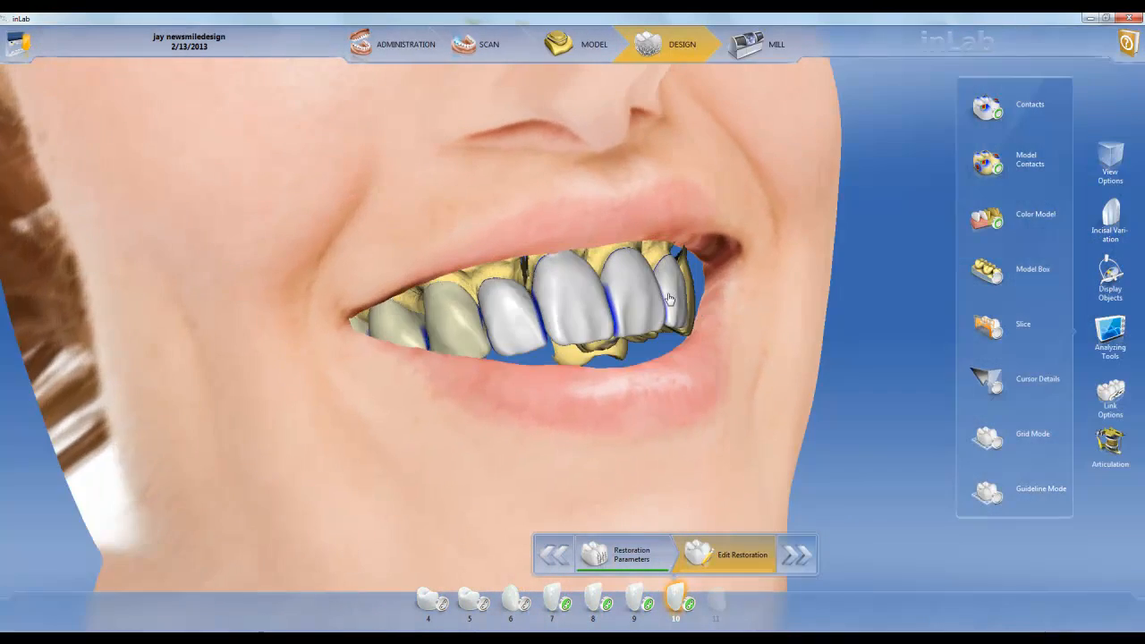
scroll(664, 311, "up", 5)
middle_click_drag(795, 369, 725, 366)
scroll(708, 366, "down", 5)
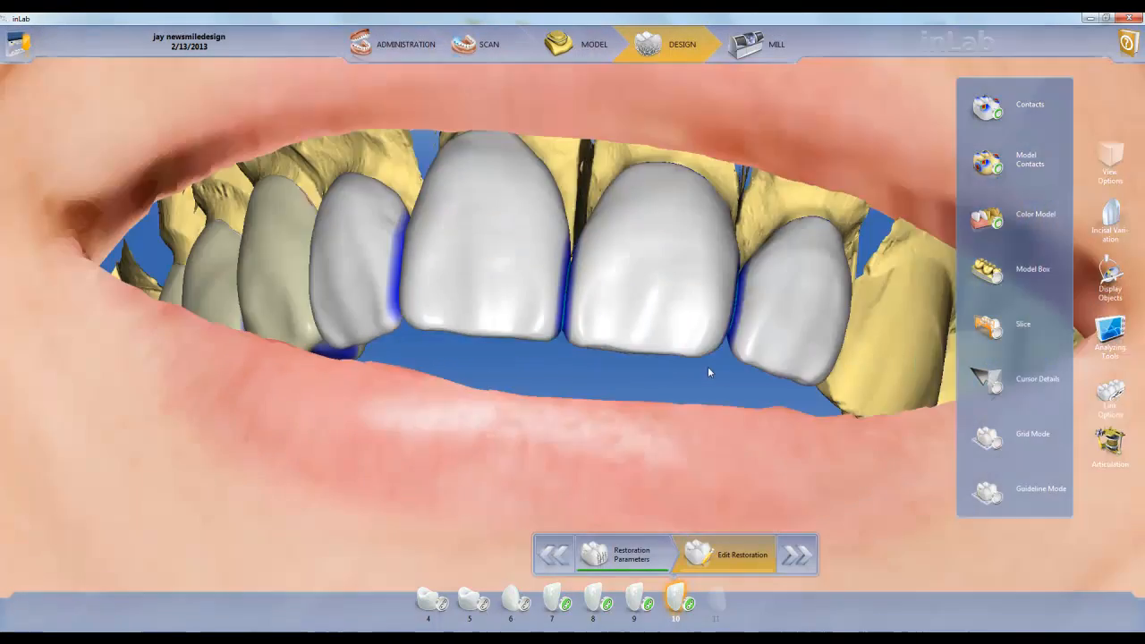
middle_click_drag(724, 289, 608, 356)
middle_click_drag(414, 275, 621, 412)
scroll(622, 411, "up", 4)
scroll(622, 411, "up", 3)
middle_click_drag(574, 444, 572, 418)
scroll(586, 389, "down", 6)
middle_click_drag(598, 204, 581, 255)
middle_click_drag(437, 375, 449, 378)
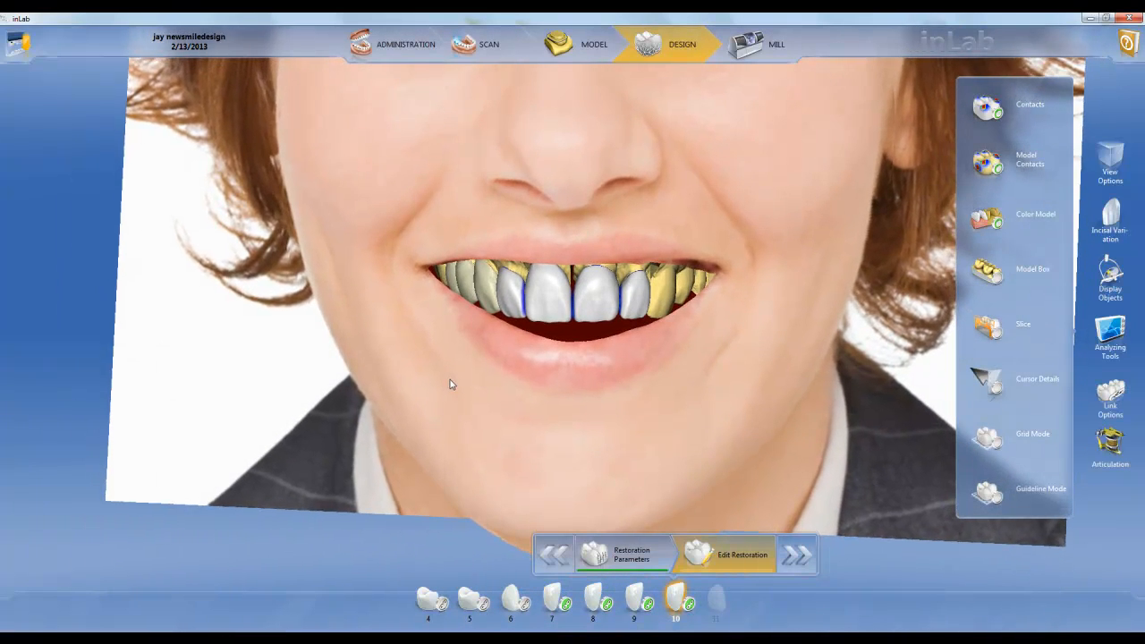
scroll(522, 397, "up", 5)
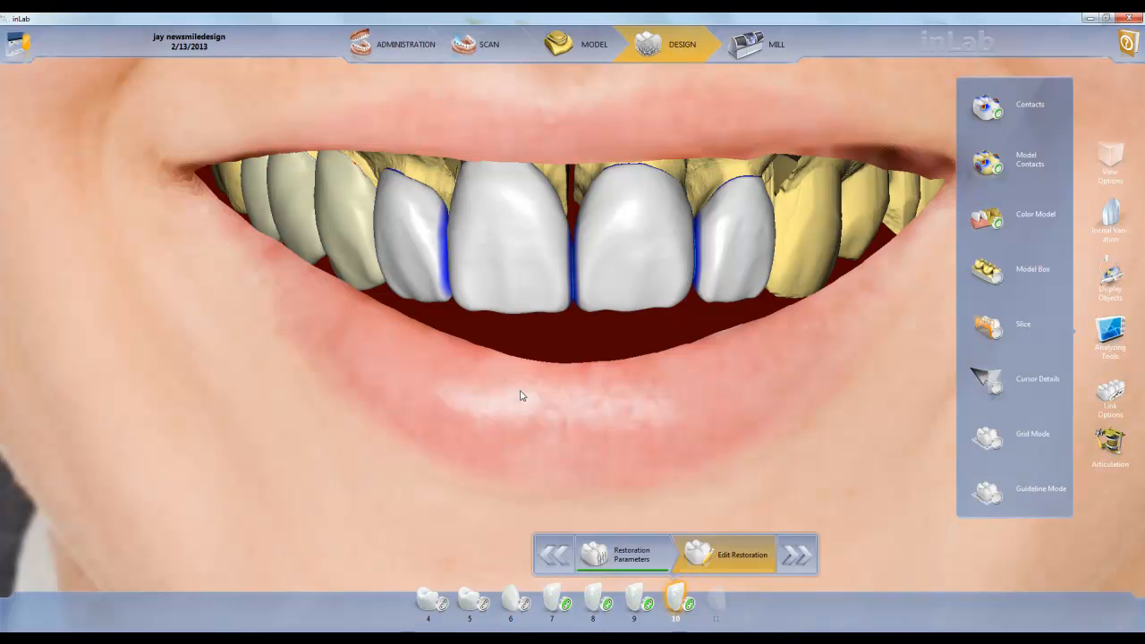